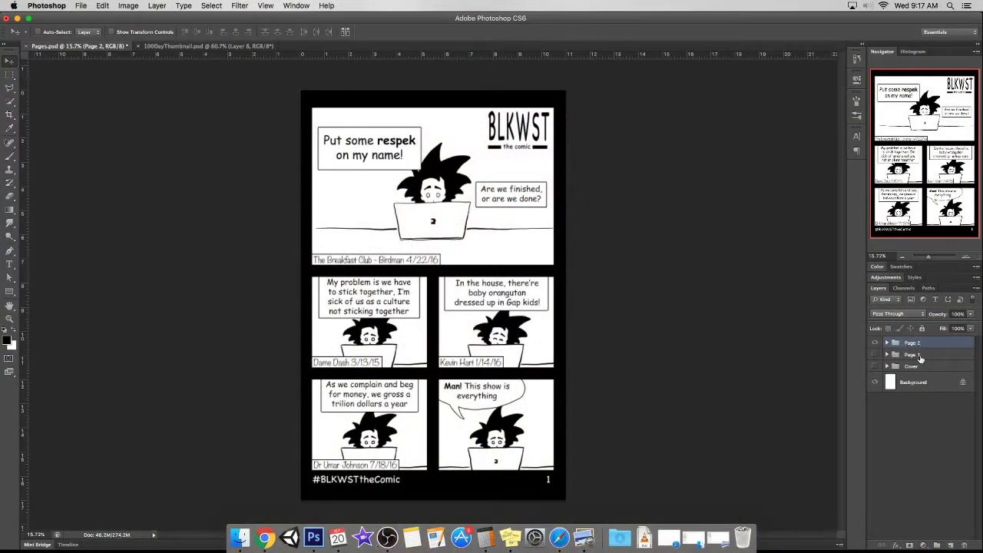
Hide Page 2's captions, dialog, bubbles, inks and both BLKWST logos.
click(887, 342)
drag(875, 369, 876, 401)
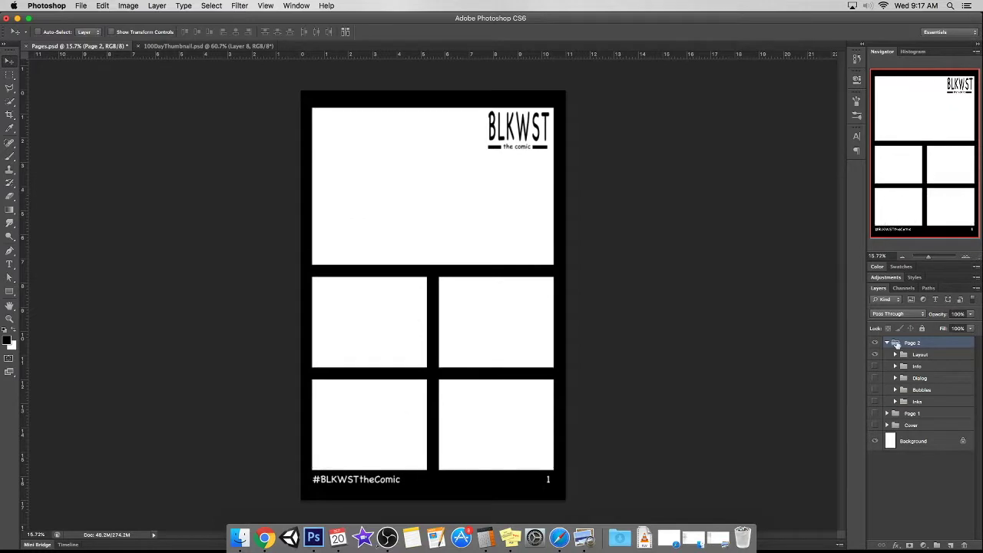
click(894, 354)
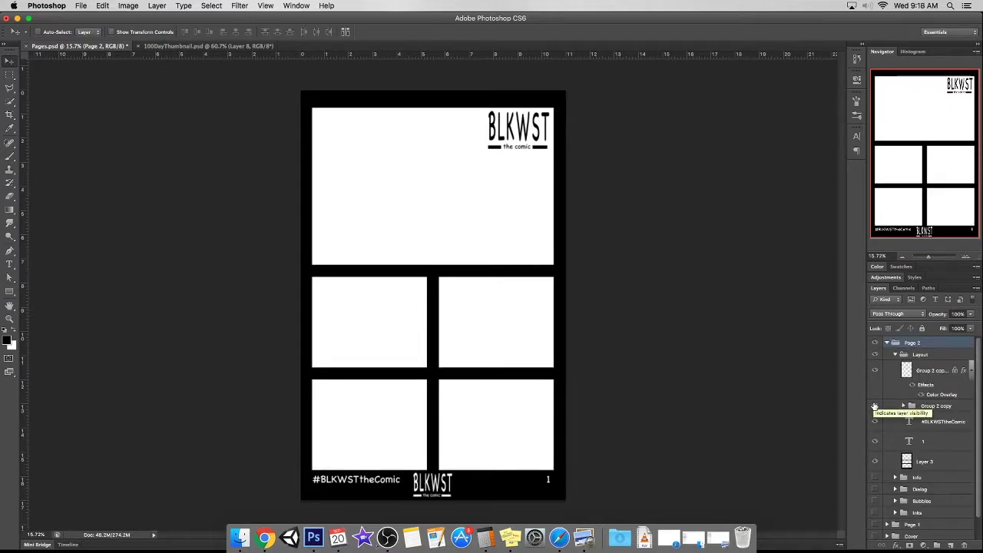
click(874, 406)
click(874, 369)
click(924, 449)
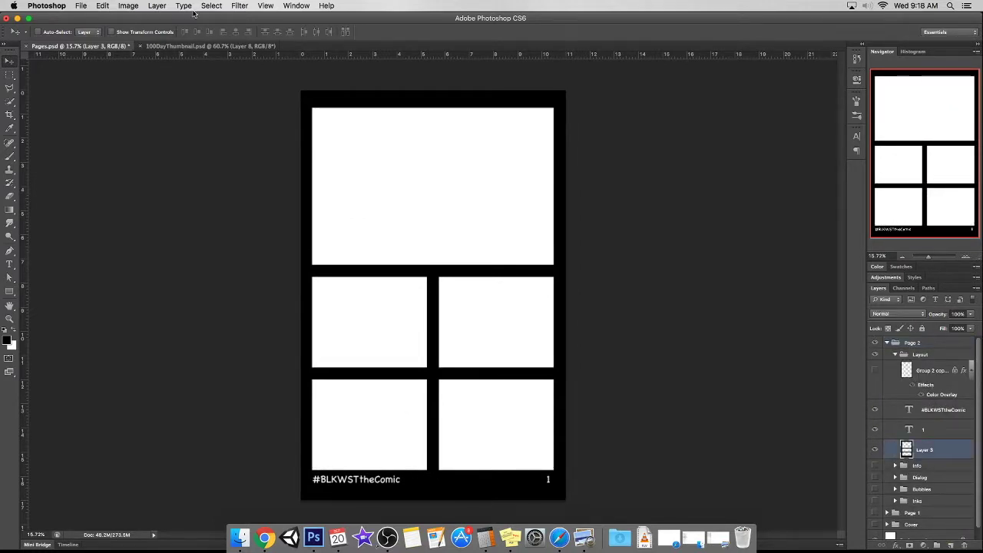
Show the guides, zoom in on the page, and move the bottom horizontal guide upward.
click(265, 5)
click(373, 215)
drag(928, 256, 931, 256)
drag(883, 165, 878, 210)
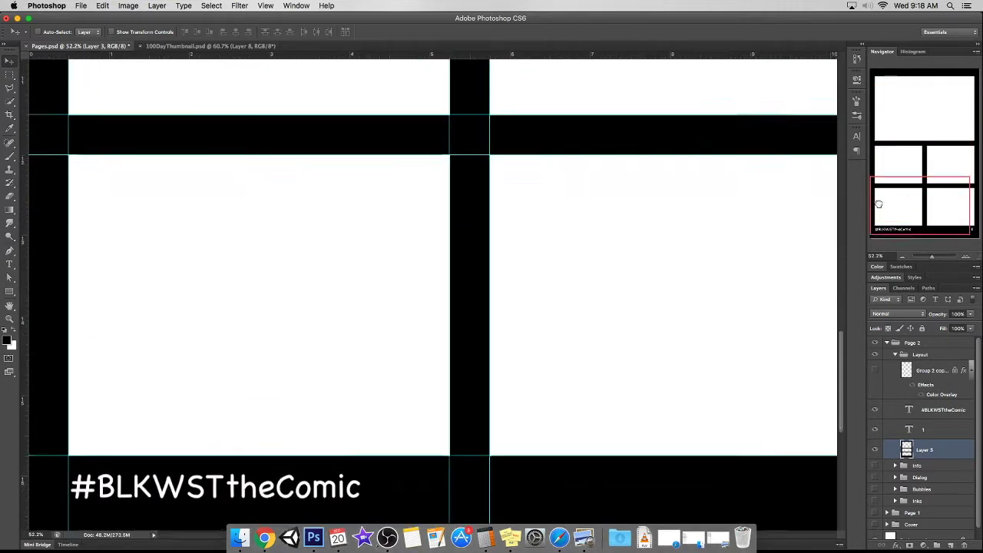
mouse_move(903, 206)
mouse_down()
mouse_move(901, 109)
mouse_move(887, 130)
mouse_up()
scroll(901, 108, up, 2)
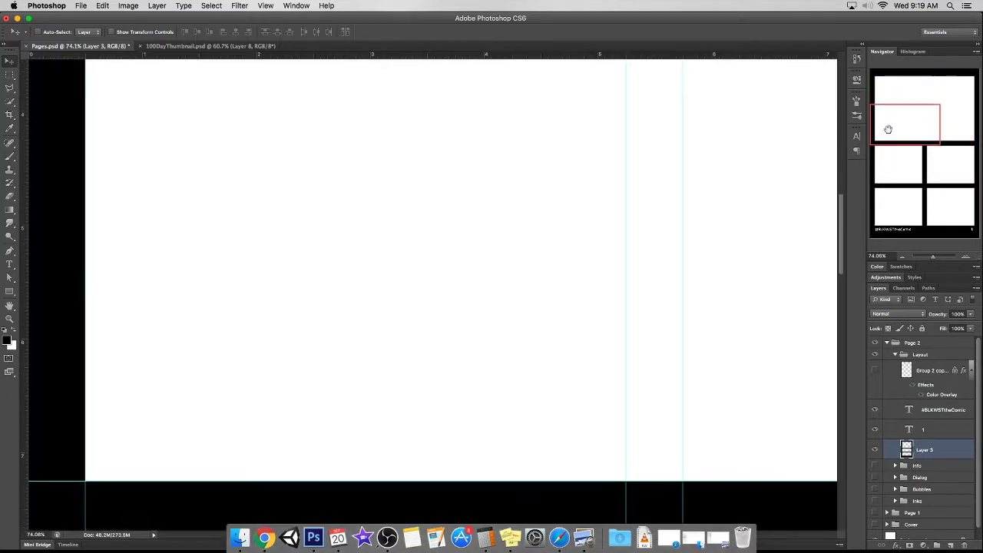
drag(73, 481, 86, 139)
scroll(139, 257, up, 3)
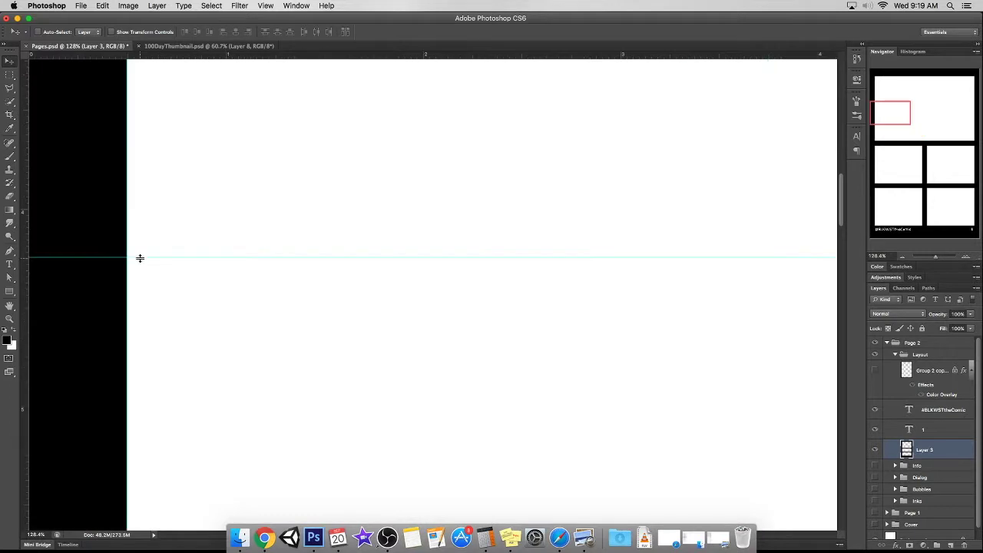
scroll(540, 192, up, 3)
scroll(540, 193, down, 5)
Add a new horizontal guide at about 4.75 inches.
drag(150, 54, 170, 209)
scroll(176, 197, up, 2)
scroll(274, 176, up, 2)
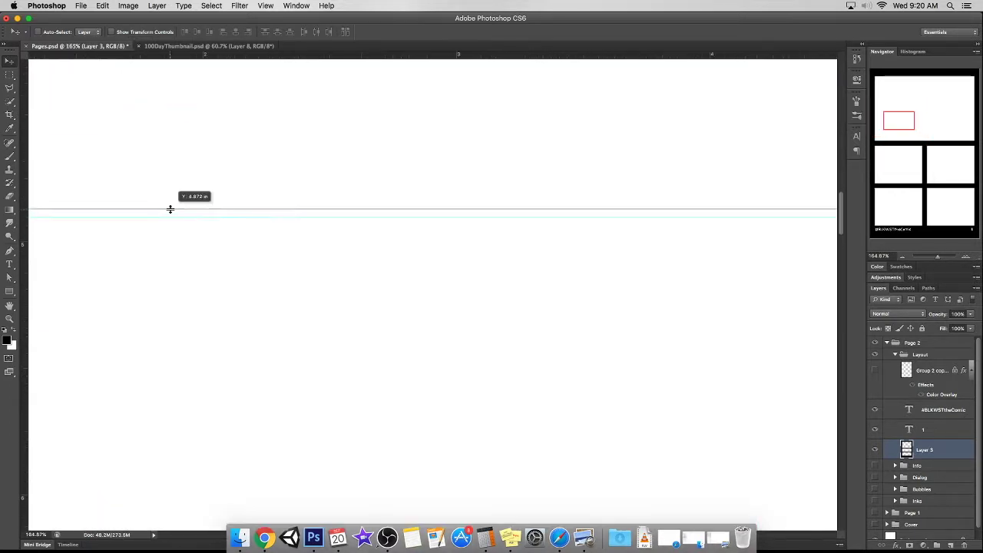
drag(170, 209, 310, 208)
scroll(538, 307, down, 5)
scroll(274, 187, up, 6)
drag(274, 186, 272, 151)
scroll(271, 151, down, 6)
Raise the two lower guides and set another guide at about 8.77 inches.
drag(906, 131, 903, 161)
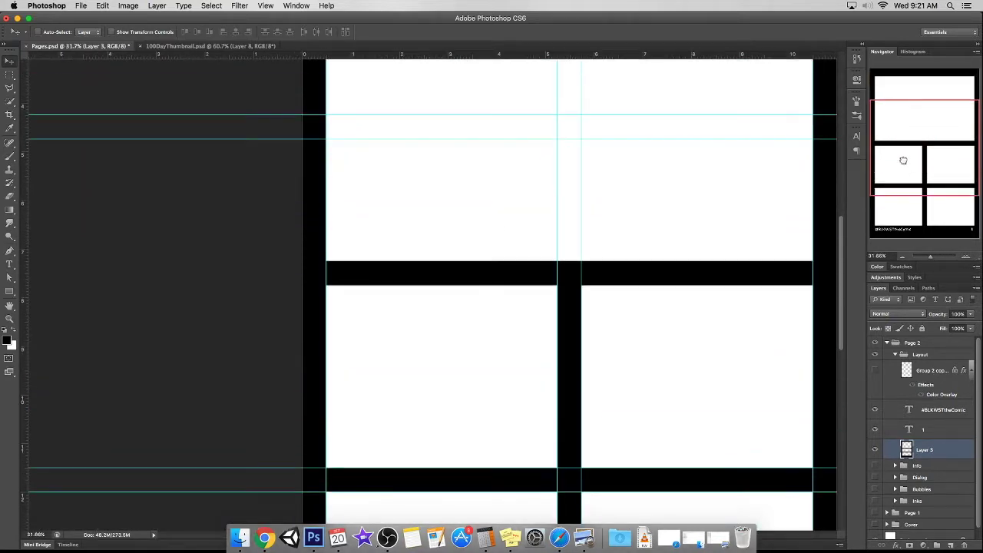
drag(403, 467, 401, 297)
drag(395, 491, 390, 321)
drag(931, 257, 927, 258)
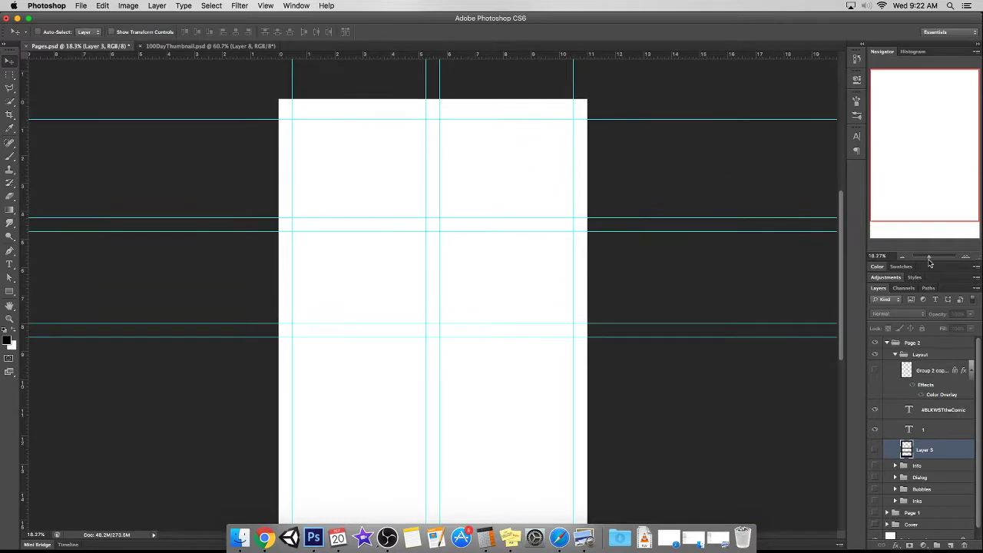
scroll(354, 176, up, 3)
drag(909, 147, 909, 125)
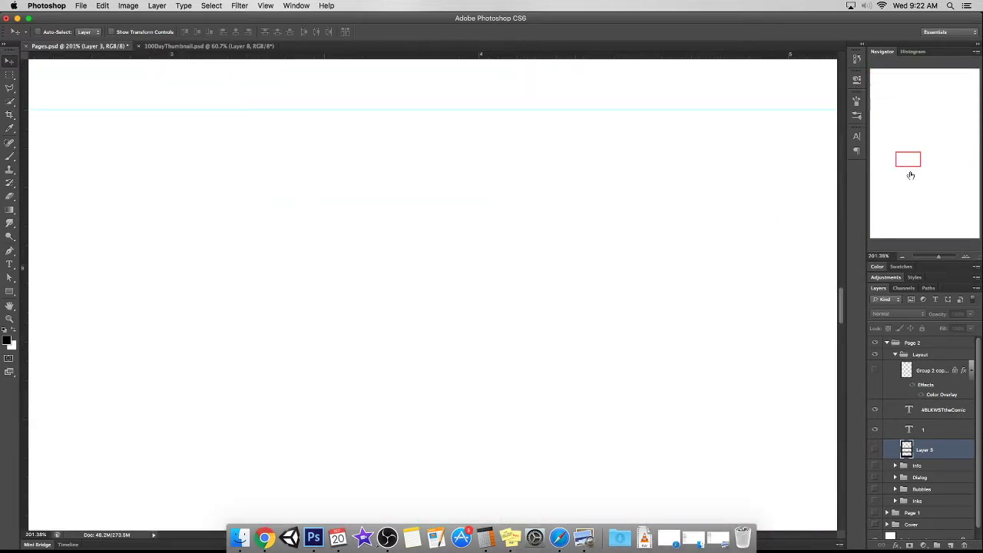
drag(202, 145, 195, 215)
scroll(268, 115, up, 3)
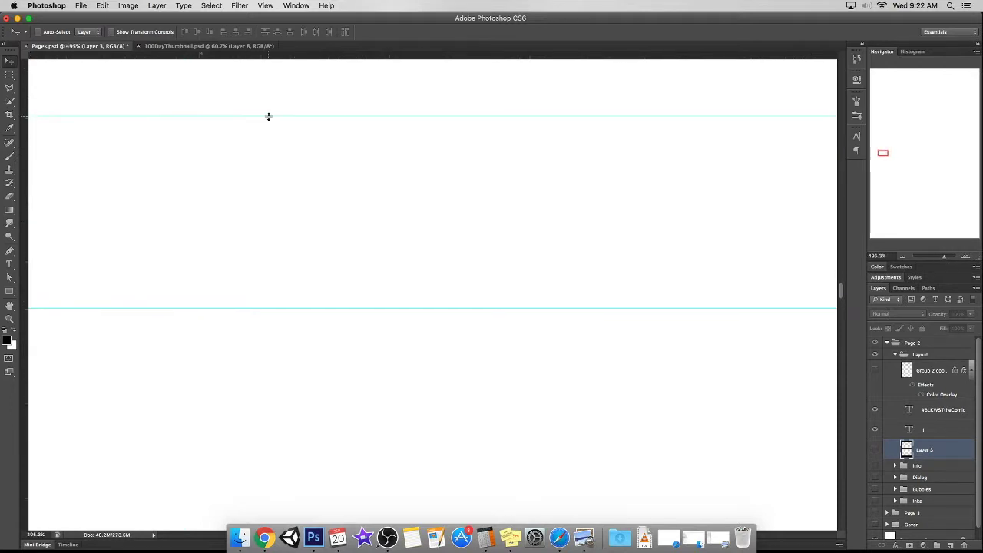
mouse_move(268, 114)
mouse_down()
mouse_move(142, 510)
mouse_move(138, 497)
mouse_up()
drag(944, 256, 927, 259)
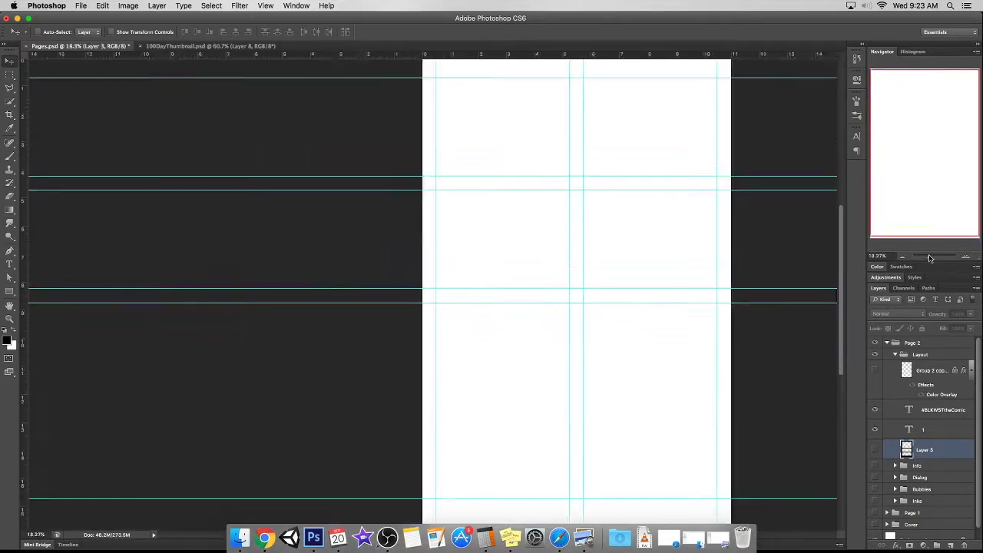
Fill a new layer black and fill the top-left and large bottom panel areas white.
key(ctrl+shift+alt+n)
key(m)
key(alt+BackSpace)
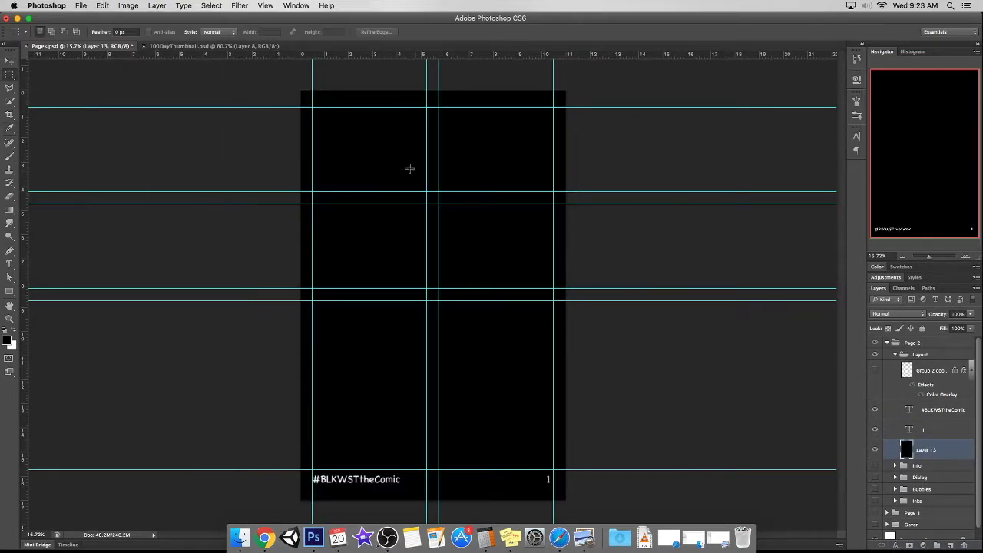
key(ctrl+BackSpace)
drag(438, 107, 552, 192)
key(ctrl+BackSpace)
key(ctrl+BackSpace)
key(ctrl+BackSpace)
mouse_move(312, 301)
mouse_down()
mouse_move(415, 464)
mouse_move(553, 468)
mouse_up()
key(ctrl+BackSpace)
click(932, 429)
Select the page number, hashtag and Group 2 copy layers, hide guides, and collapse the groups.
shift+click(943, 410)
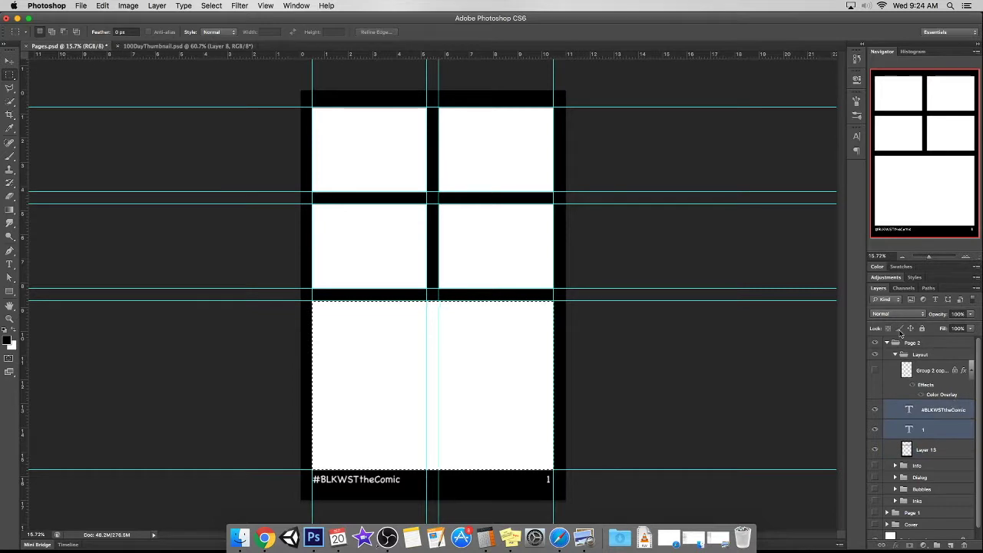
click(952, 393)
scroll(975, 372, down, 3)
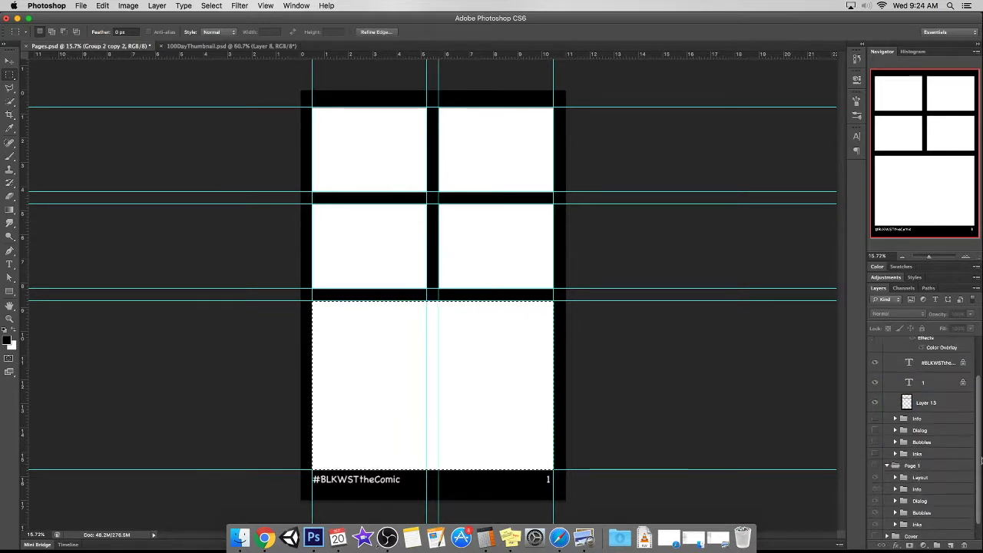
click(887, 443)
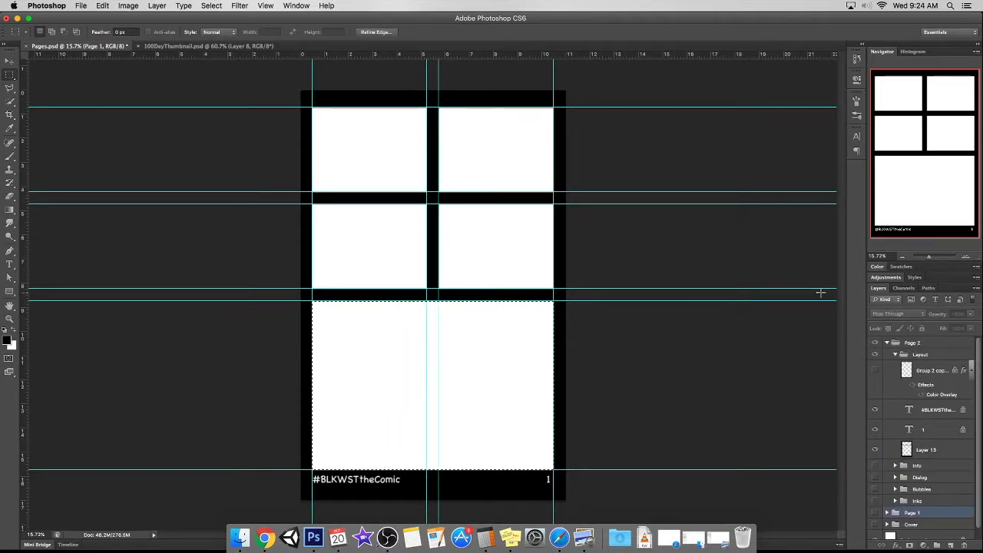
click(265, 5)
click(406, 212)
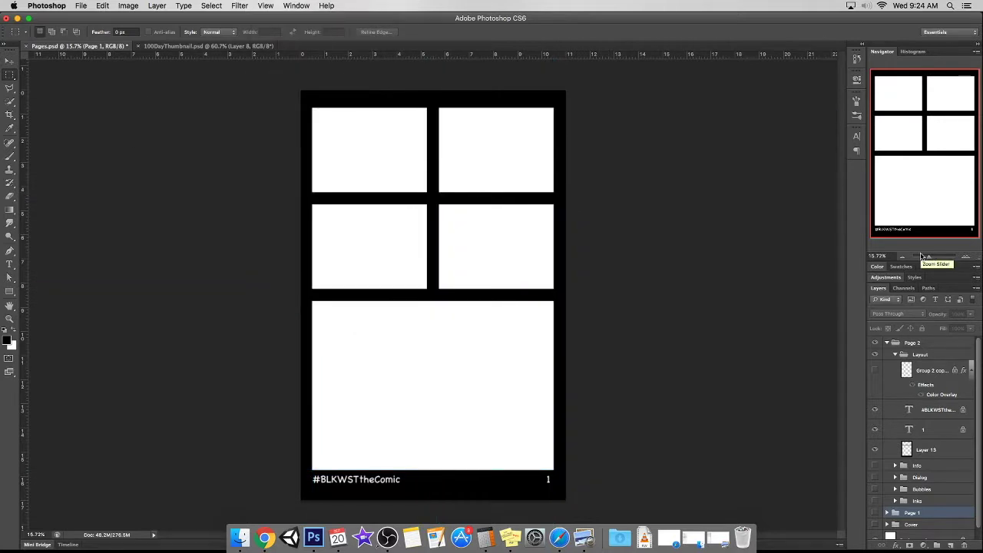
click(894, 354)
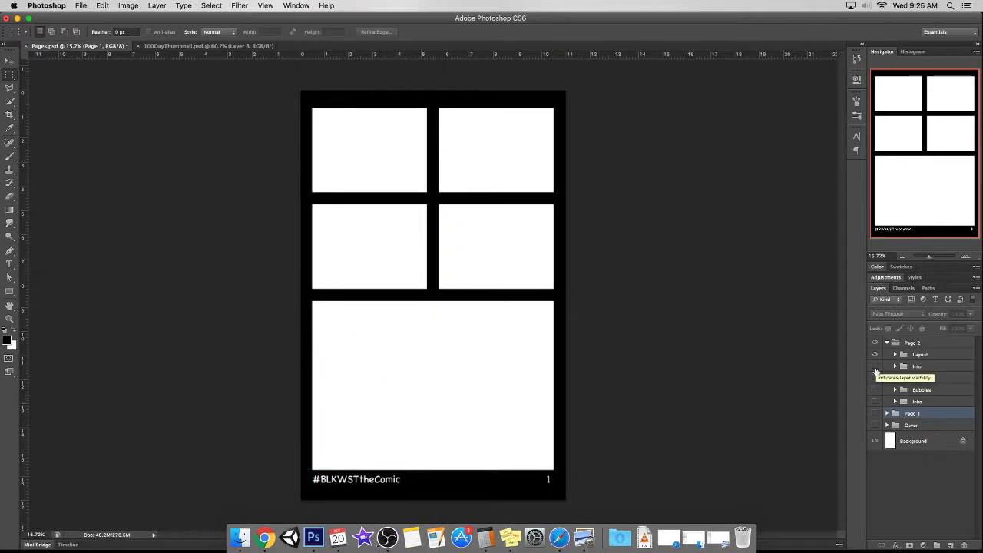
Show the Dialog group, delete the unneeded lines, and move the remaining line into the top-left panel.
click(876, 379)
click(894, 378)
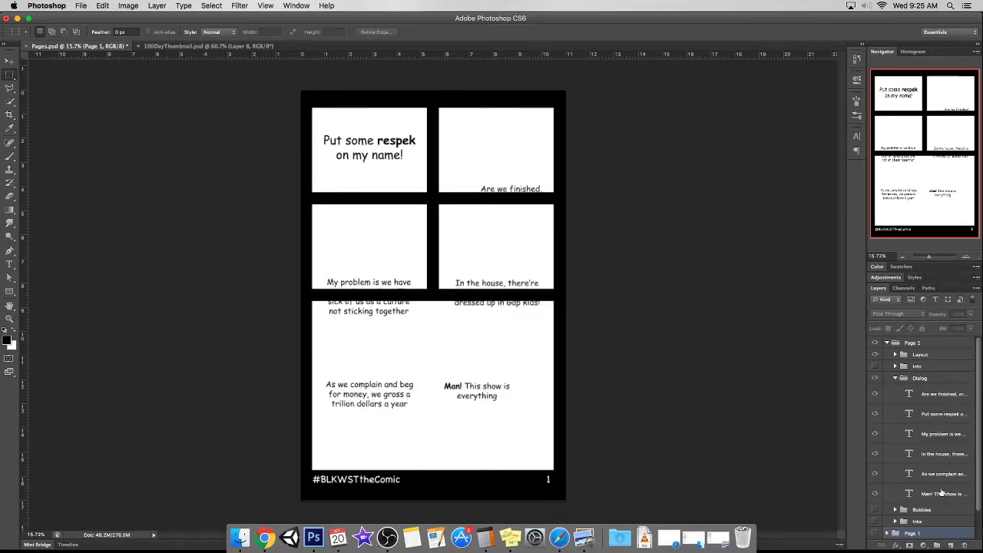
click(941, 492)
shift+click(943, 414)
key(BackSpace)
key(v)
drag(482, 171, 366, 108)
Retype the dialog line as 'Hov is lucky' and place it in the panel's top-left corner.
double_click(355, 138)
key(ctrl+a)
text(Hov is lucky)
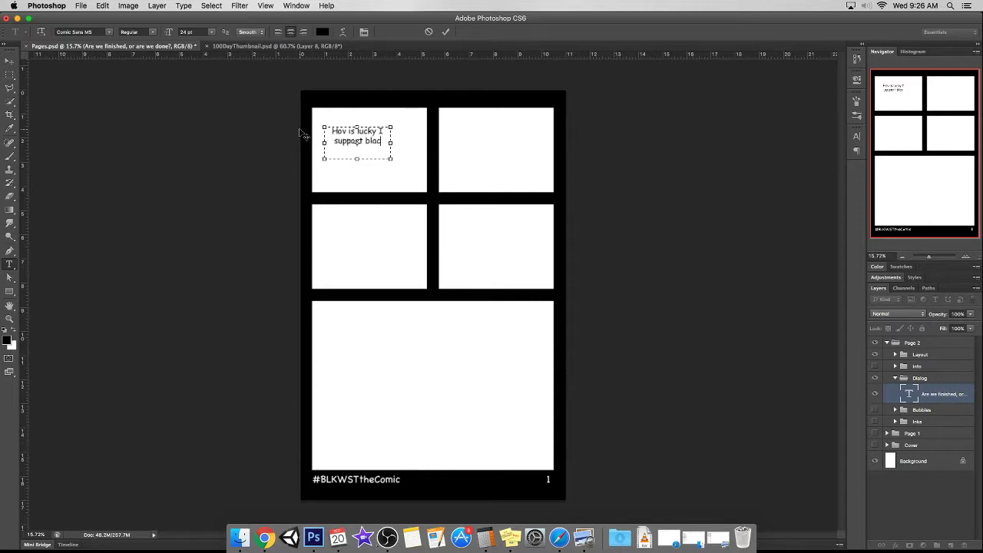
text(k businesses)
key(ctrl+Return)
key(v)
drag(392, 136, 378, 120)
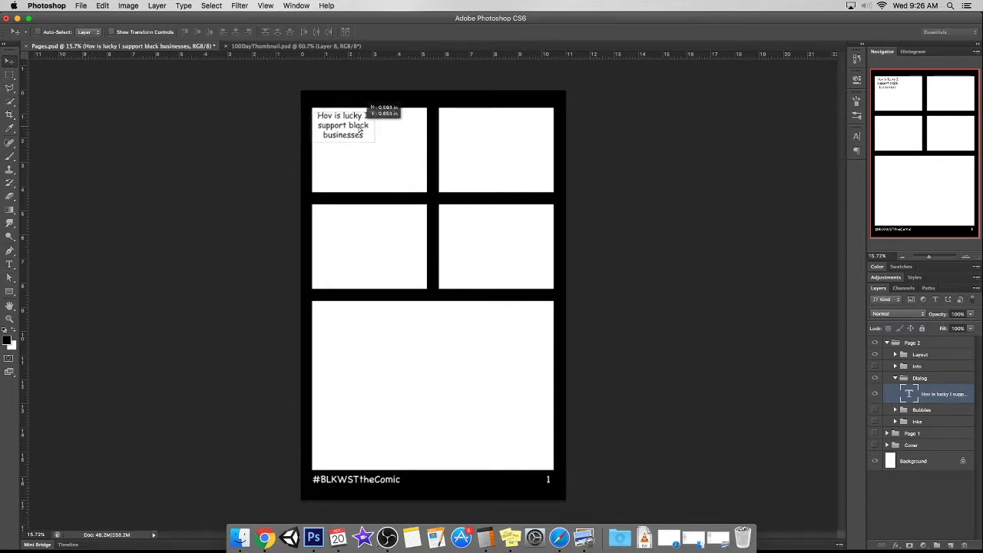
Duplicate the text layer and retype the copy as 'A free trial?!'.
click(9, 77)
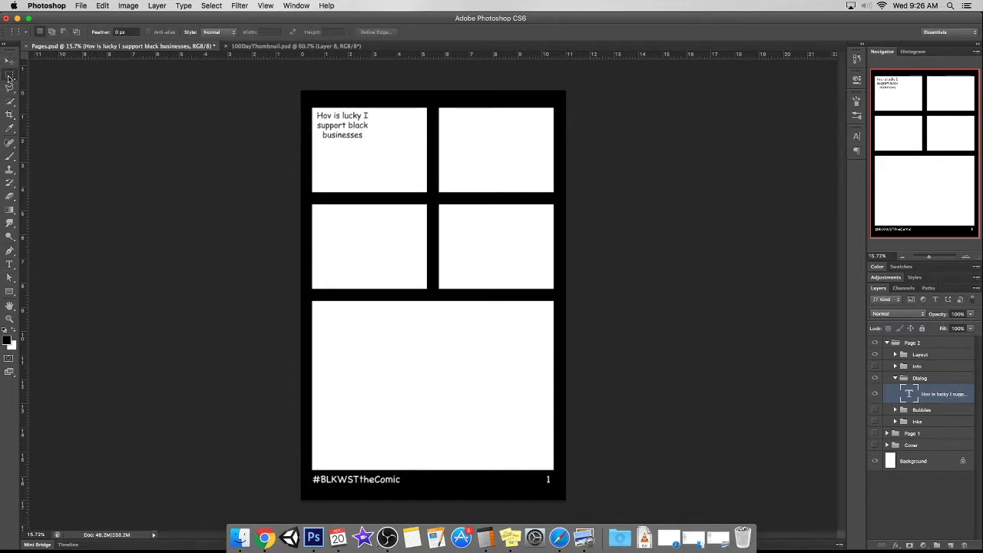
key(ctrl+j)
key(v)
drag(393, 142, 564, 141)
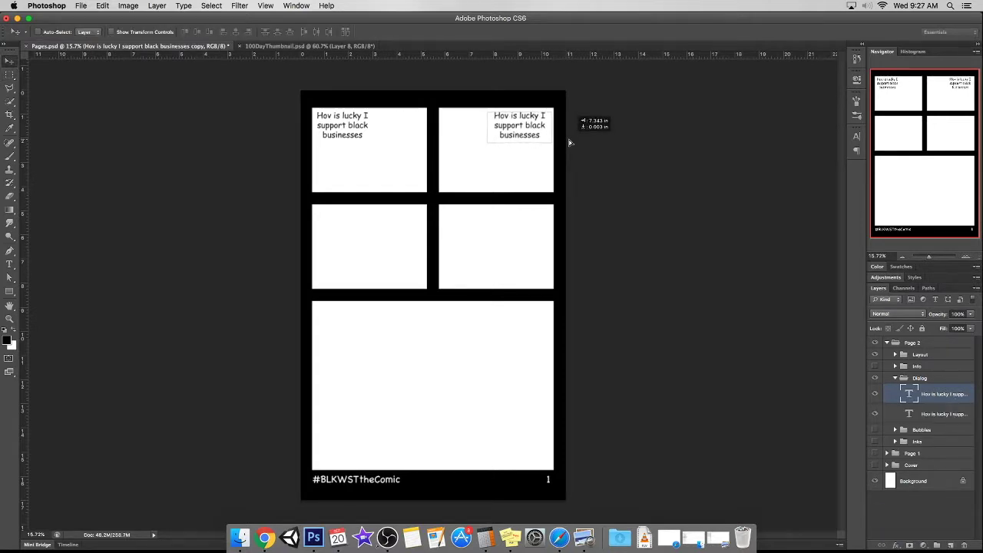
double_click(519, 134)
key(super+a)
text(A Tr)
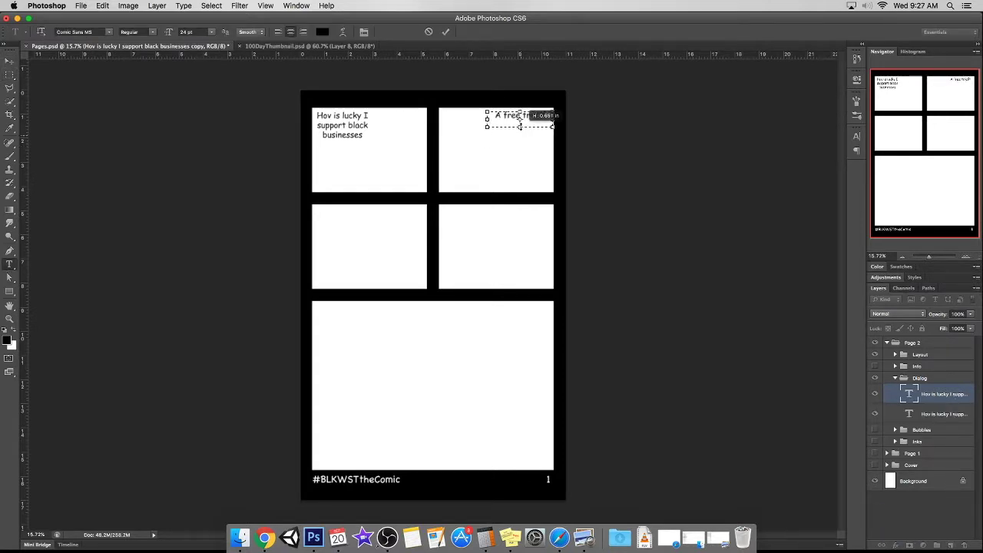
key(super+Return)
Arrange both lines on the top-left panel's right side, enlarging 'A free trial?!'.
key(v)
drag(537, 143, 532, 151)
drag(459, 158, 358, 178)
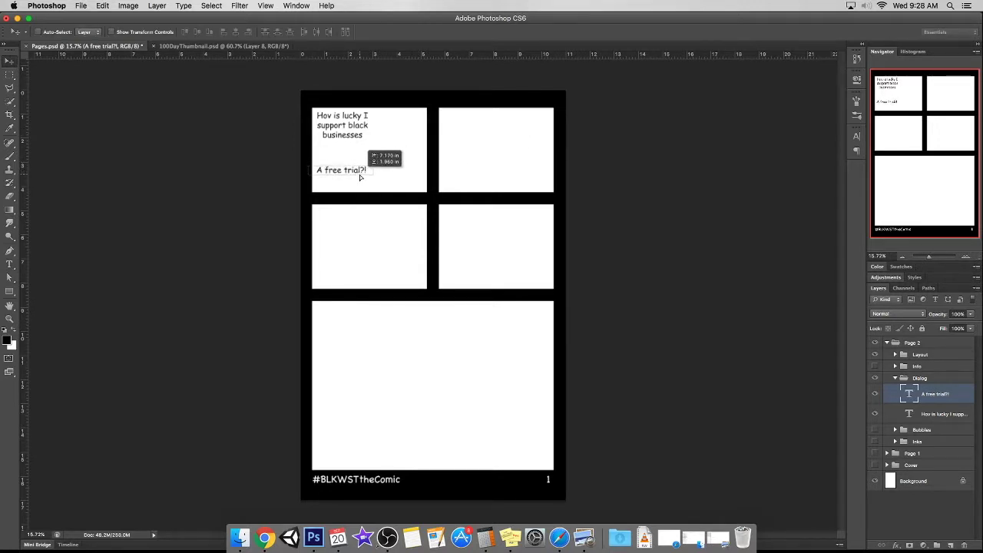
drag(494, 198, 546, 202)
key(t)
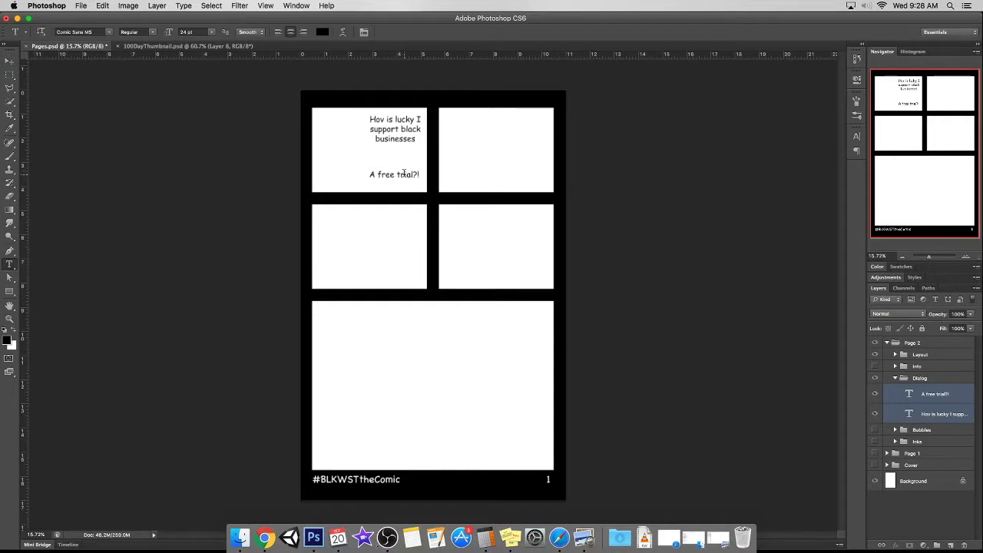
click(394, 176)
key(ctrl+a)
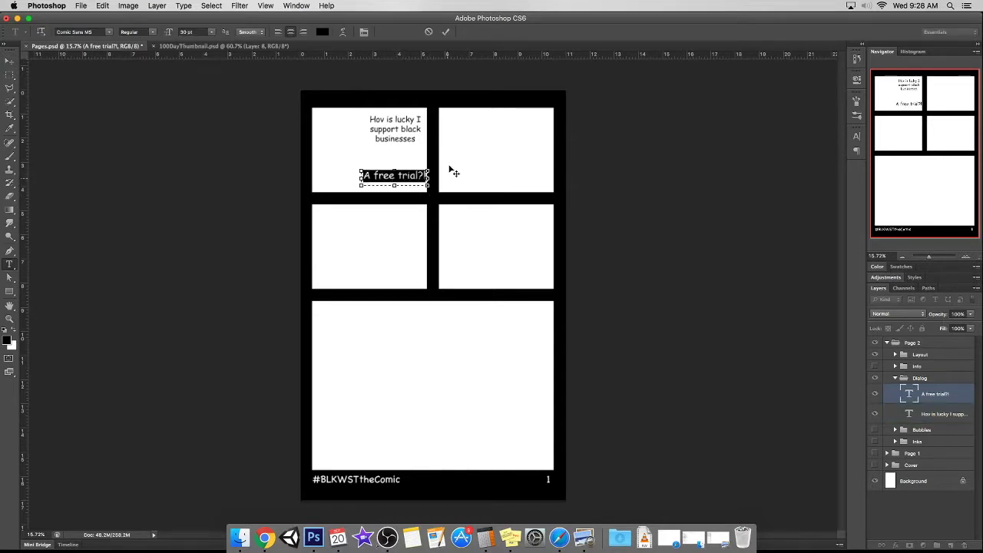
key(ctrl+Return)
key(v)
drag(407, 188, 404, 195)
drag(393, 139, 391, 137)
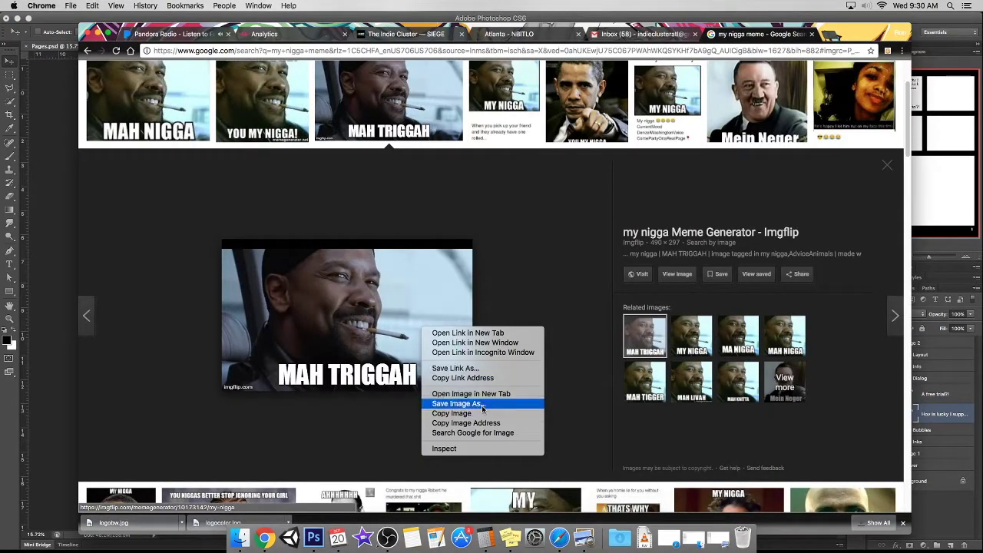
Save the web reference image as 'ref1' in the Desktop's Business/BLKWST The Comic folder.
click(479, 402)
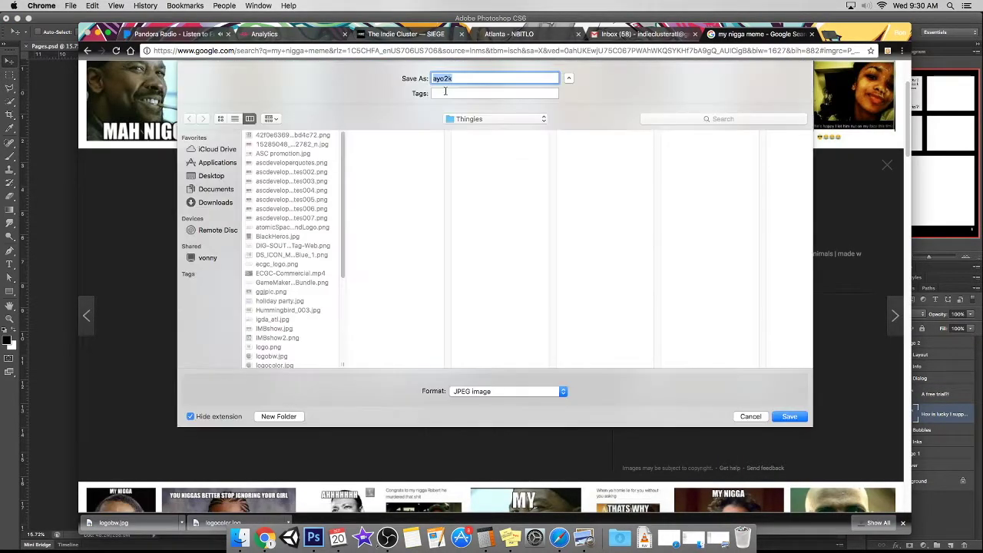
click(211, 176)
click(268, 181)
click(390, 135)
key(Tab)
text(ref1)
click(791, 417)
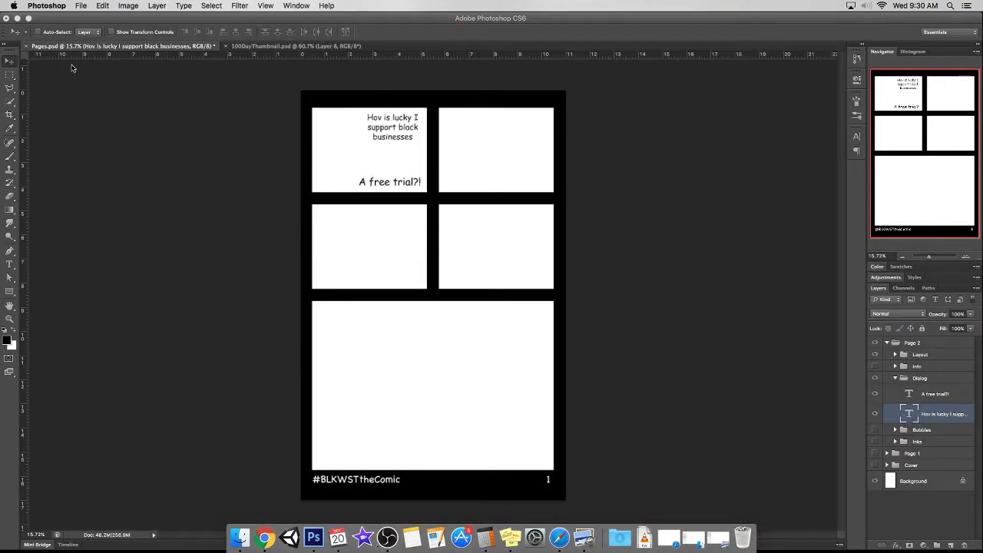
click(81, 6)
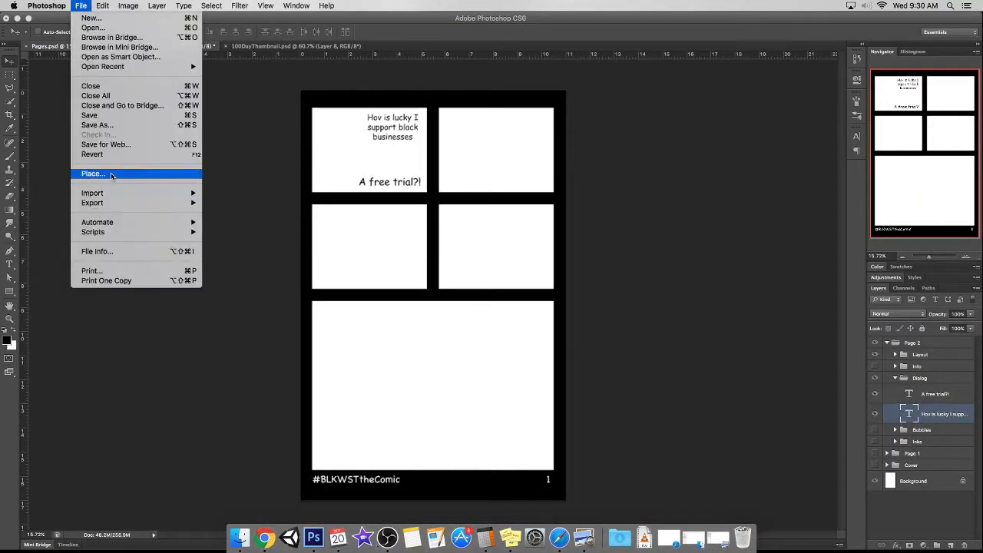
Place ref1.jpg and scale it to fit the top-right panel.
click(84, 176)
click(468, 84)
click(487, 117)
click(636, 134)
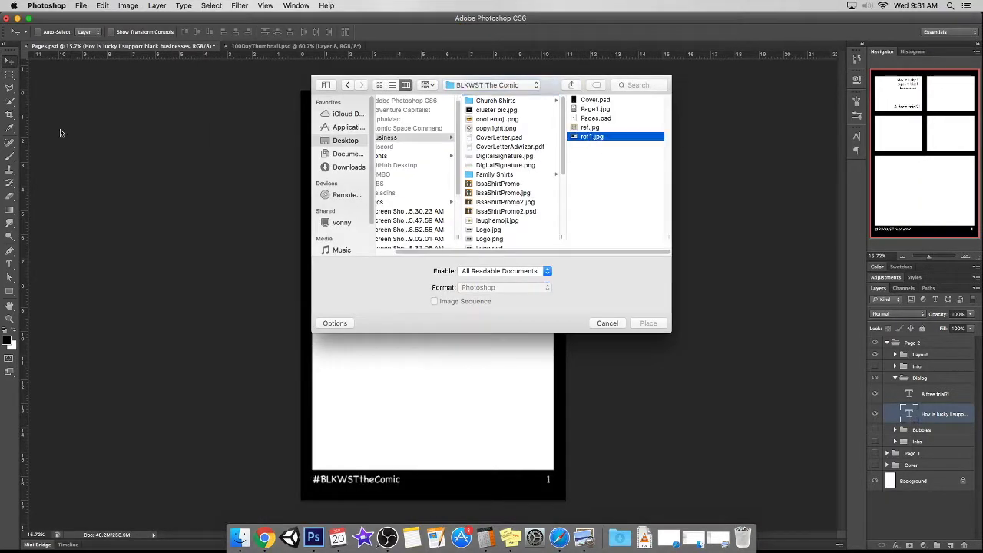
click(648, 322)
drag(444, 289, 443, 223)
drag(537, 270, 542, 142)
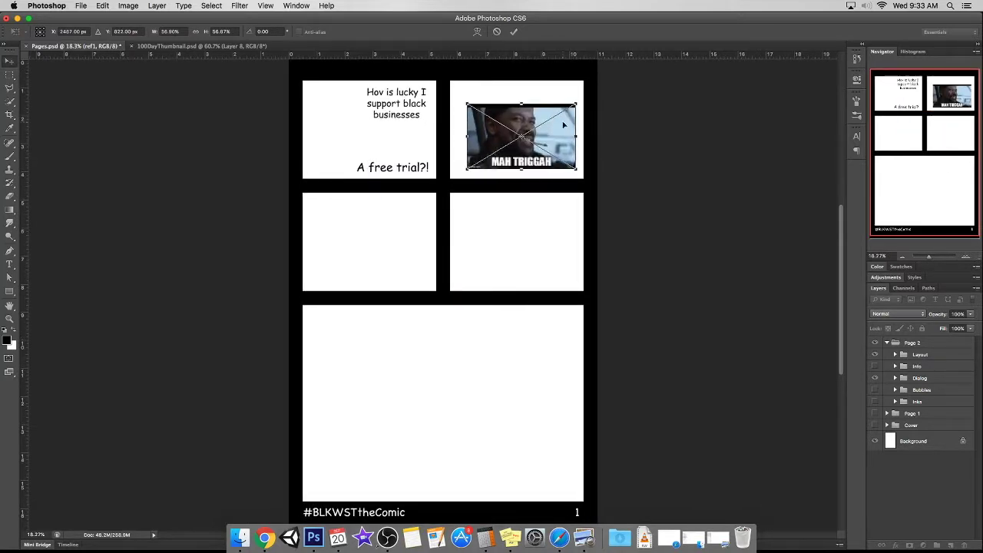
key(Return)
Move the reference below the inks at low opacity and nudge the 'A free trial?!' caption up.
drag(945, 415, 933, 453)
key(3)
key(3)
click(934, 393)
drag(388, 137, 388, 136)
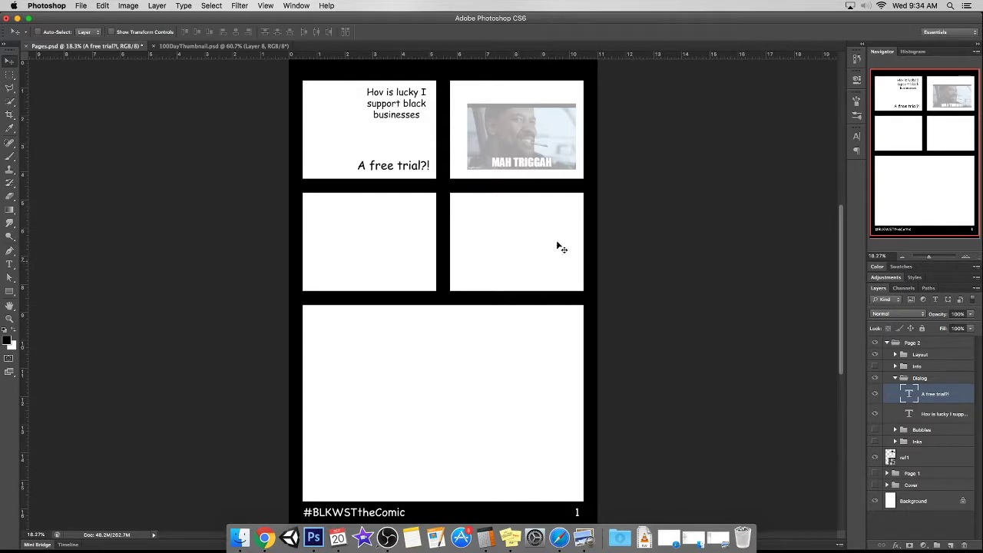
click(894, 377)
Delete Panel 1's logo, Layer 5 and Layer 6 copy drawings, and hide the old spiky inks.
click(895, 401)
drag(874, 424, 874, 460)
click(896, 414)
scroll(976, 453, down, 2)
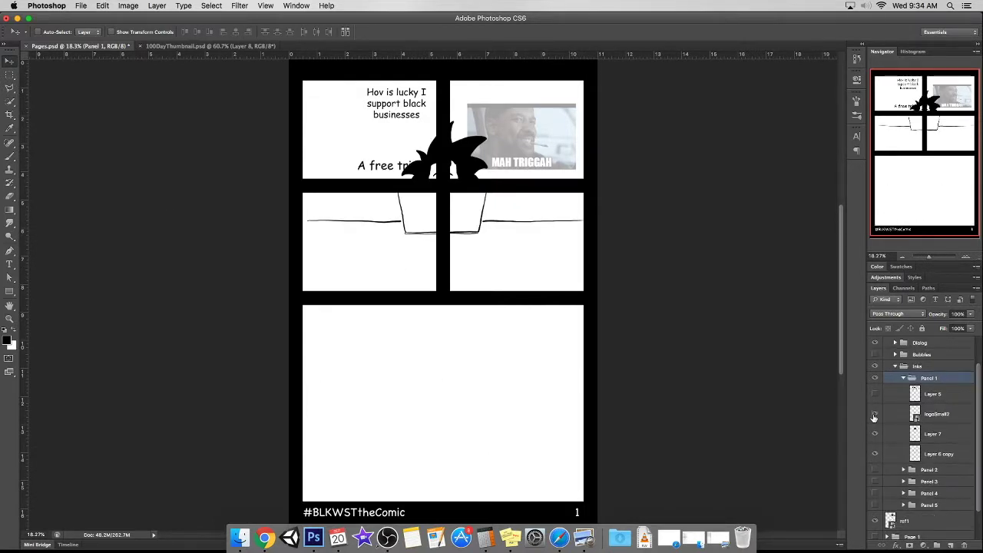
click(933, 414)
key(Delete)
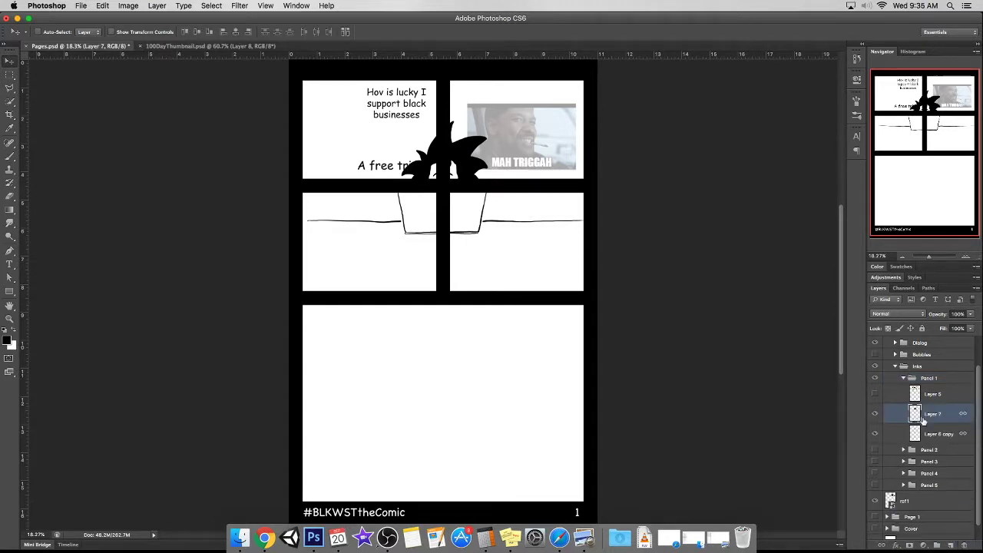
click(933, 431)
click(950, 544)
click(936, 545)
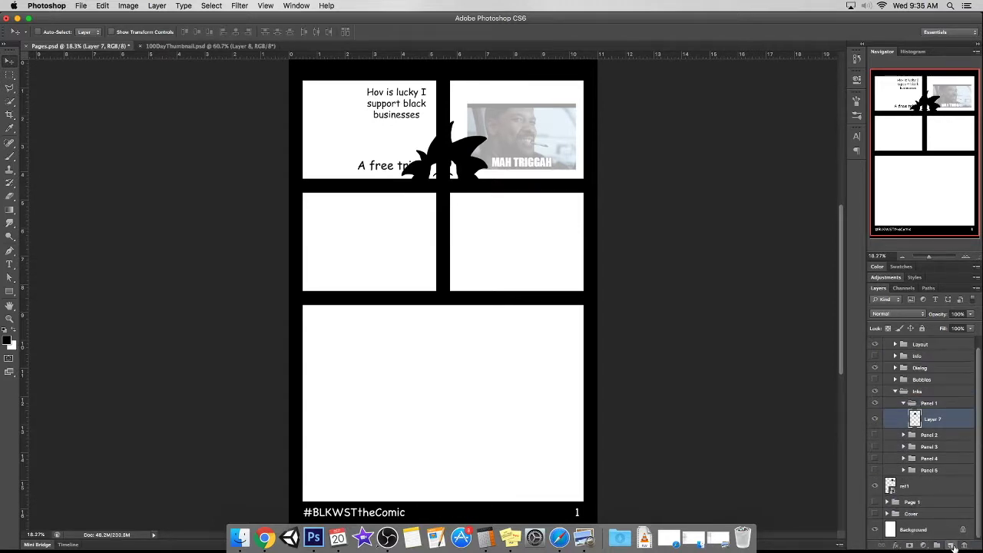
Sketch the desk edge on a new layer, enlarge it, and fade it to light grey.
click(874, 438)
click(9, 156)
scroll(217, 212, up, 3)
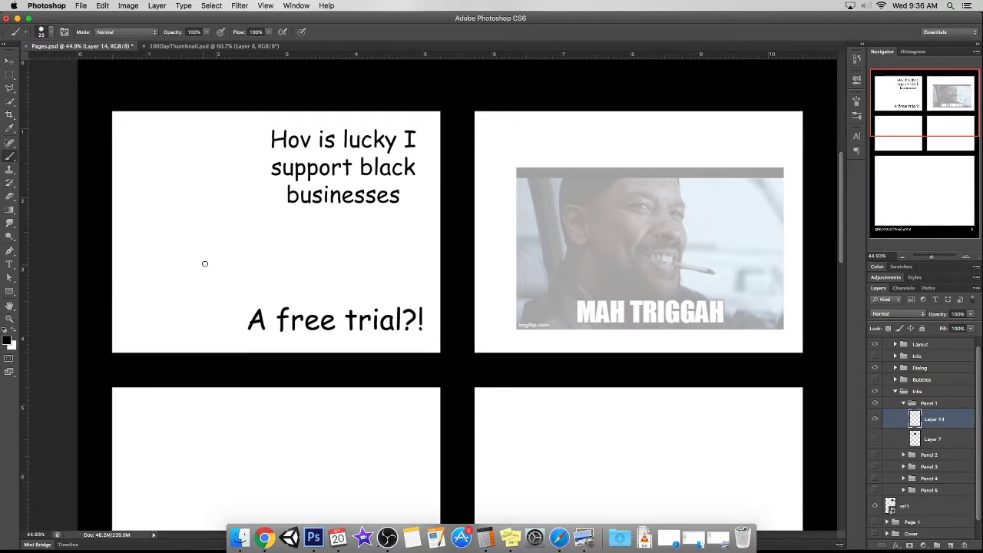
mouse_move(235, 274)
mouse_down()
mouse_move(232, 352)
mouse_move(326, 280)
mouse_move(278, 266)
mouse_move(379, 260)
mouse_up()
key(ctrl+z)
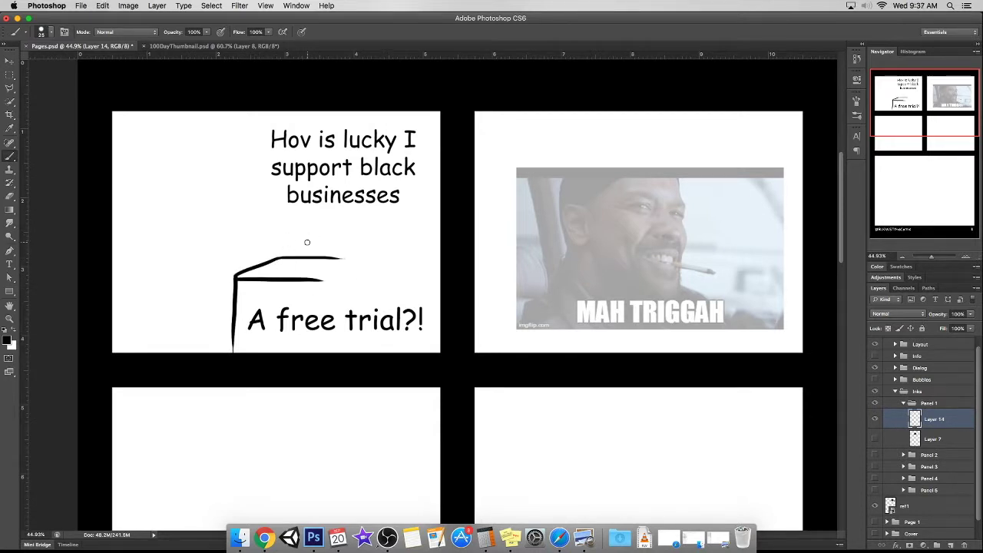
key(ctrl+t)
drag(342, 256, 369, 274)
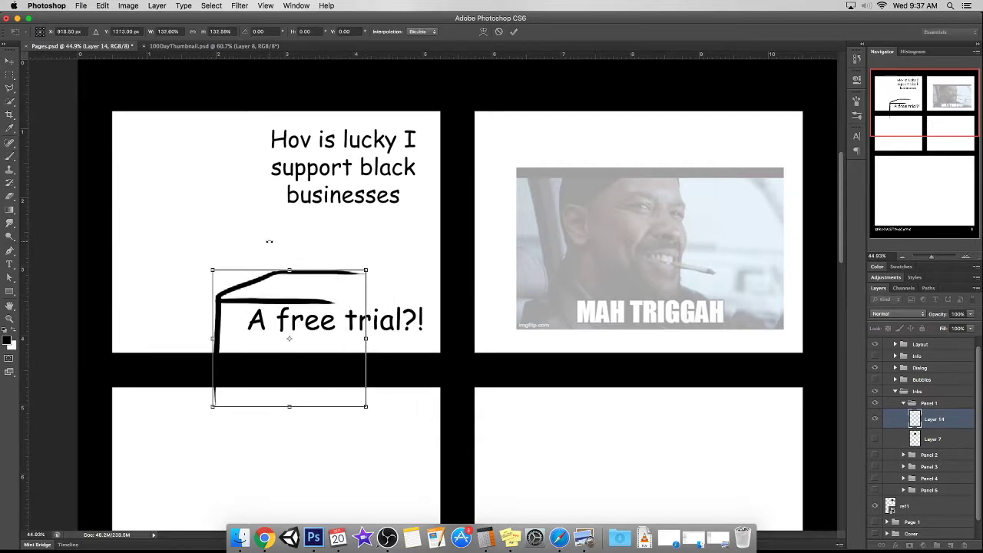
key(Return)
drag(932, 256, 935, 257)
On a new layer, ink the desk's front and back edge lines over the sketch.
key(b)
key(ctrl+shift+n)
click(934, 418)
mouse_move(228, 460)
mouse_down()
mouse_move(228, 380)
mouse_move(321, 345)
mouse_up()
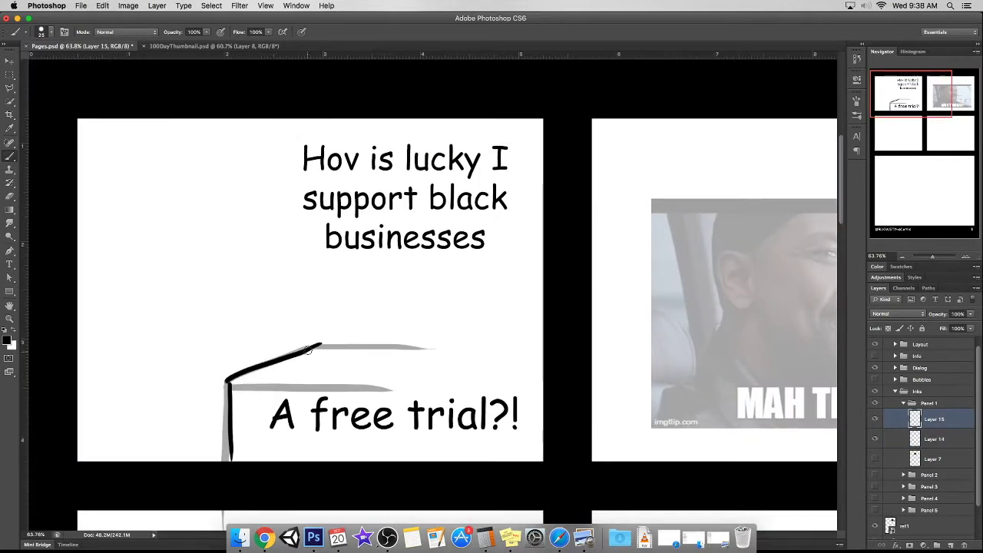
drag(228, 383, 403, 384)
drag(321, 343, 472, 342)
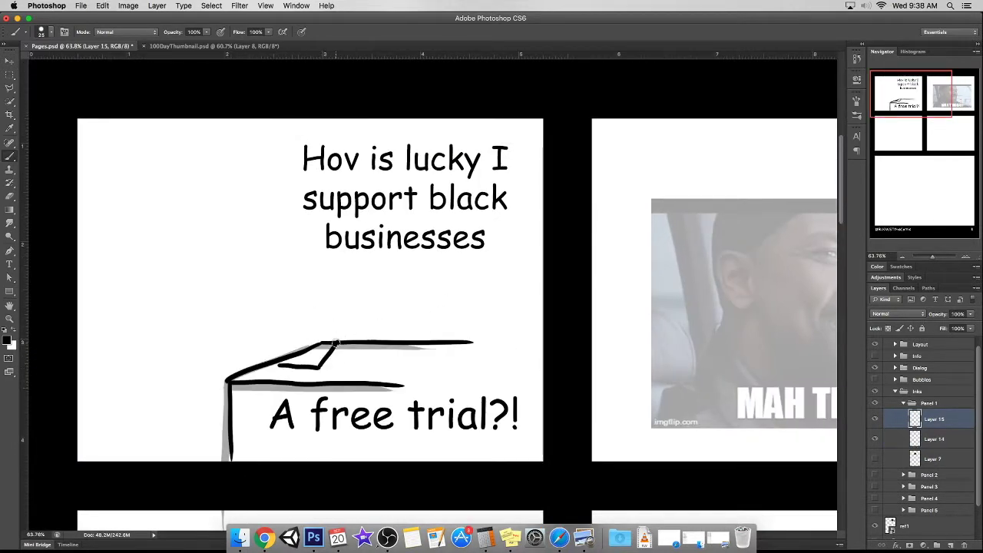
drag(375, 319, 360, 347)
Ink the open laptop's screen diagonal, base and outer edge on the desk.
scroll(433, 298, up, 3)
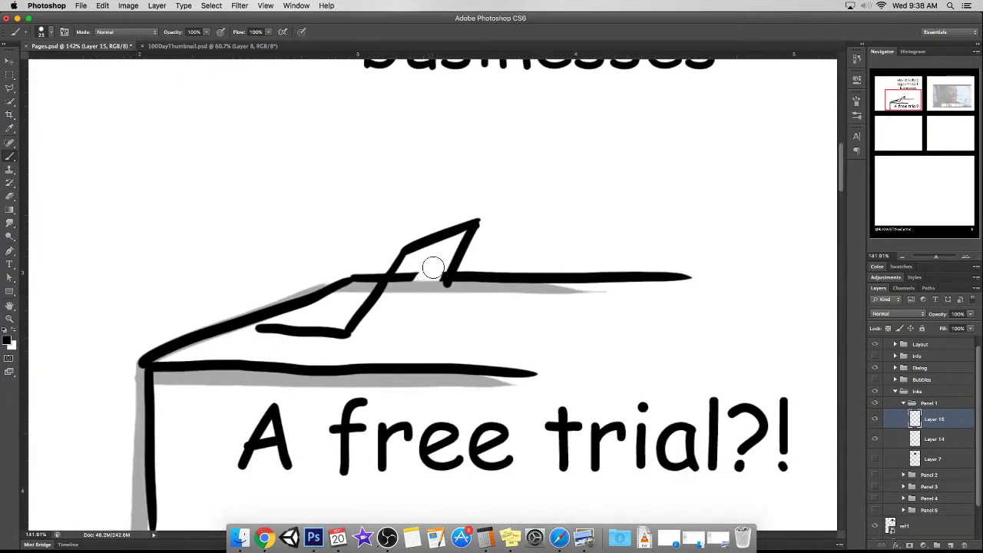
drag(353, 334, 446, 281)
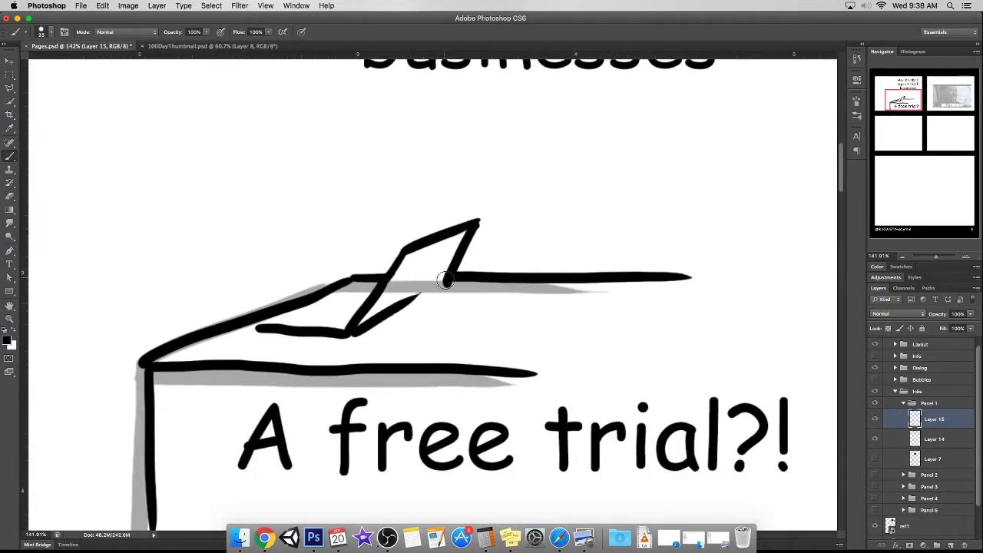
drag(260, 326, 357, 283)
drag(268, 313, 347, 284)
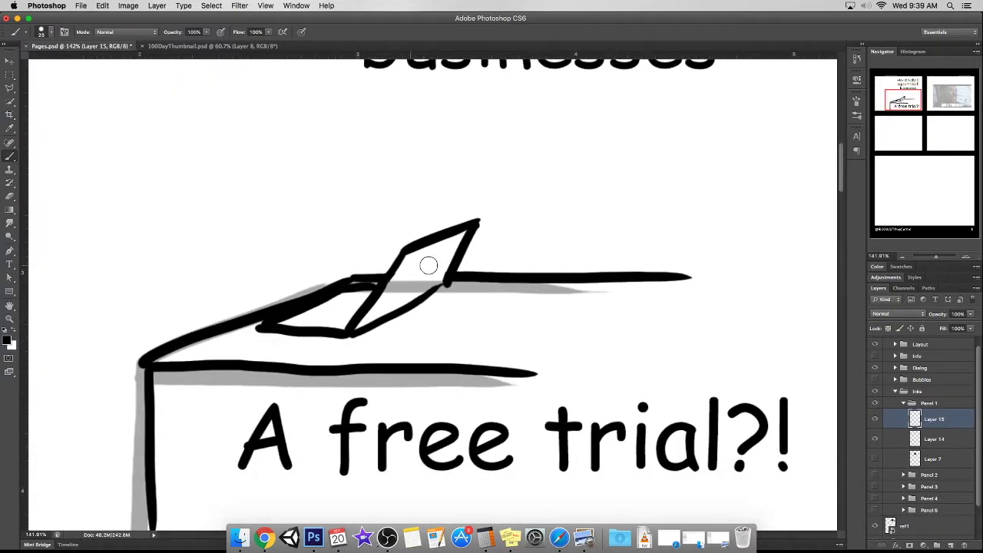
scroll(428, 263, left, 5)
scroll(453, 241, up, 3)
scroll(401, 299, down, 3)
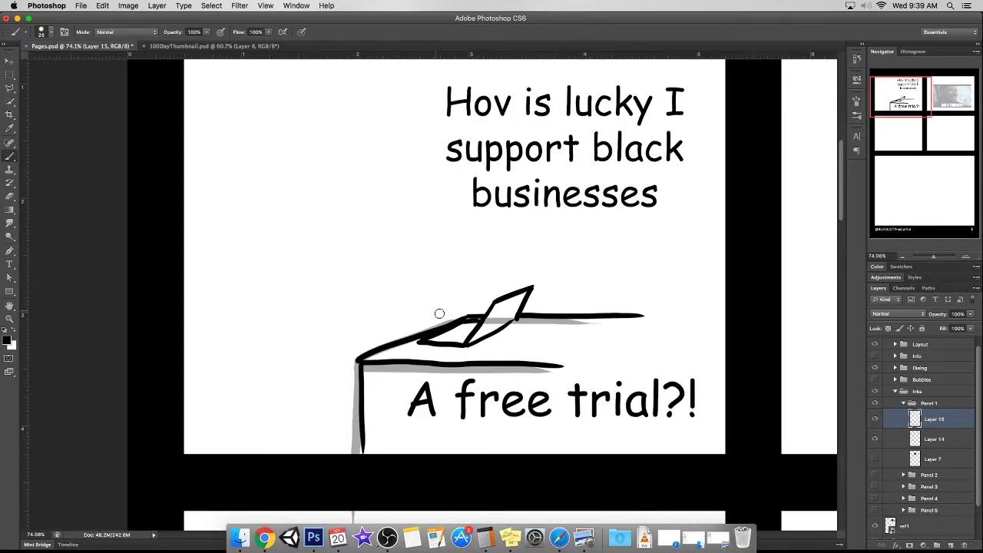
Delete the grey sketch layer and shift the desk drawing left in the panel.
click(929, 436)
key(Delete)
key(v)
drag(453, 287, 404, 283)
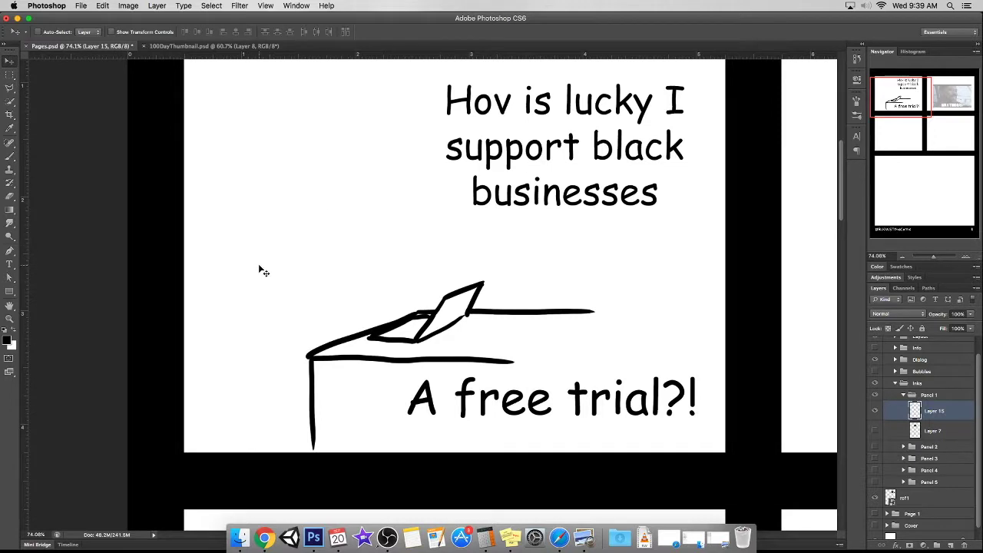
Brush in the character's arms reaching the laptop, undoing the stray head, eye and hair strokes.
key(b)
drag(334, 266, 403, 330)
drag(378, 262, 422, 311)
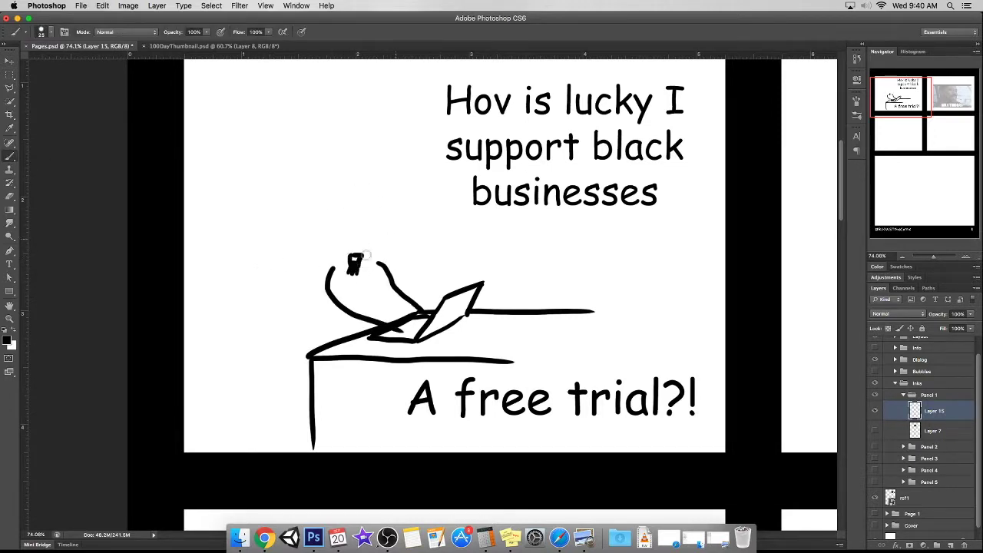
drag(396, 215, 367, 241)
key(ctrl+z)
key(ctrl+z)
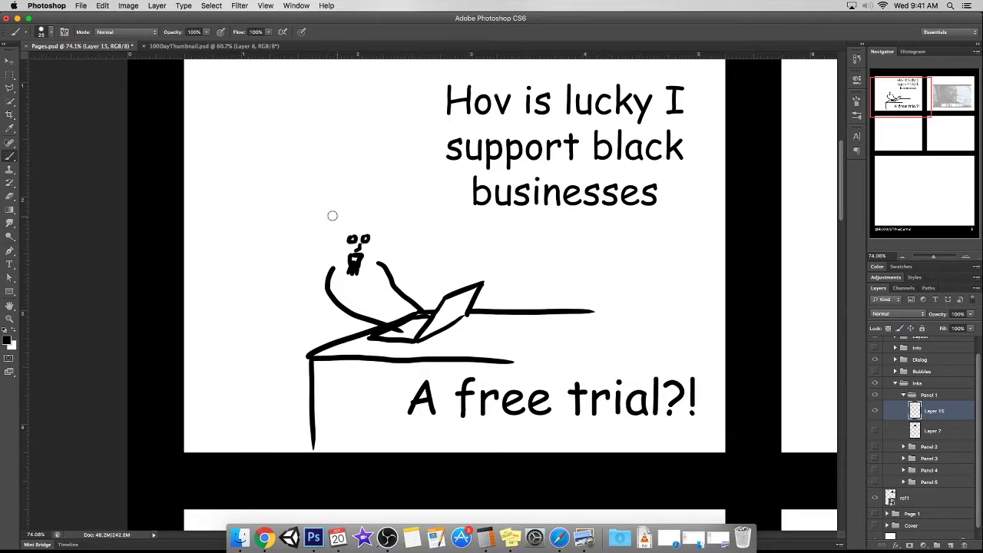
drag(360, 160, 395, 149)
key(ctrl+z)
mouse_move(381, 230)
mouse_down()
mouse_move(315, 201)
mouse_move(323, 257)
mouse_up()
key(ctrl+z)
mouse_move(319, 204)
mouse_down()
mouse_move(341, 182)
mouse_move(323, 261)
mouse_up()
key(ctrl+z)
key(ctrl+z)
mouse_move(336, 241)
mouse_down()
mouse_move(335, 255)
mouse_move(372, 253)
mouse_move(367, 267)
mouse_up()
key(ctrl+z)
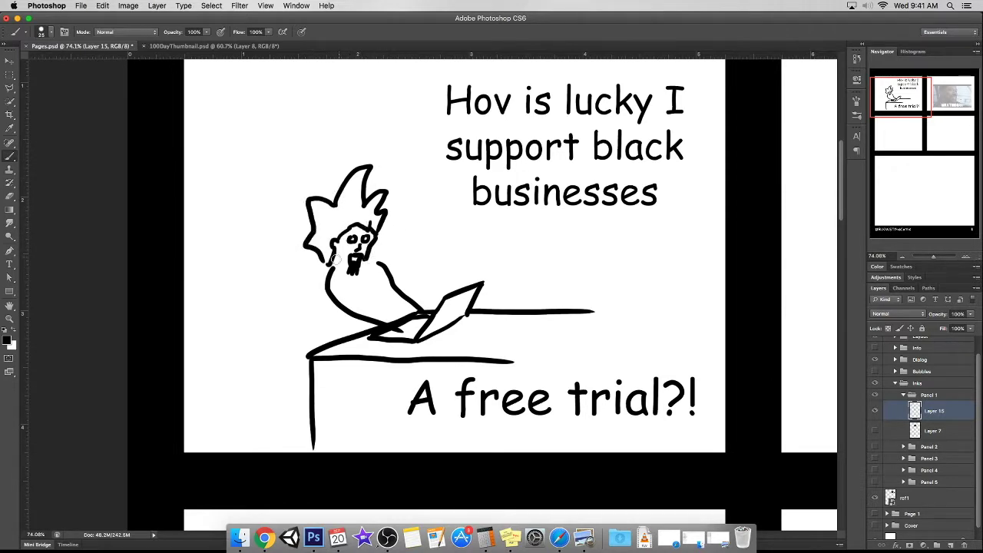
Move and scale the spiky-hair drawing down onto the character's head.
key(super+0)
key(v)
mouse_move(459, 189)
mouse_down()
mouse_move(534, 267)
mouse_move(423, 263)
mouse_up()
key(ctrl+t)
mouse_move(326, 194)
mouse_down()
mouse_move(377, 227)
mouse_move(346, 116)
mouse_up()
key(Return)
scroll(337, 116, up, 3)
scroll(353, 154, up, 5)
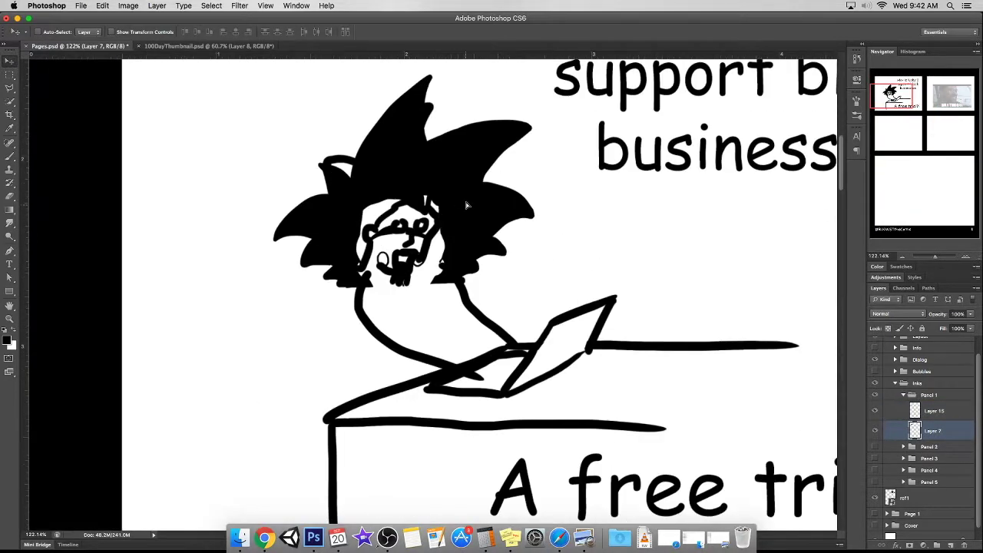
Narrow the spiky-hair drawing and move it to the panel's top-left.
scroll(406, 245, up, 2)
key(ctrl+t)
drag(264, 165, 300, 164)
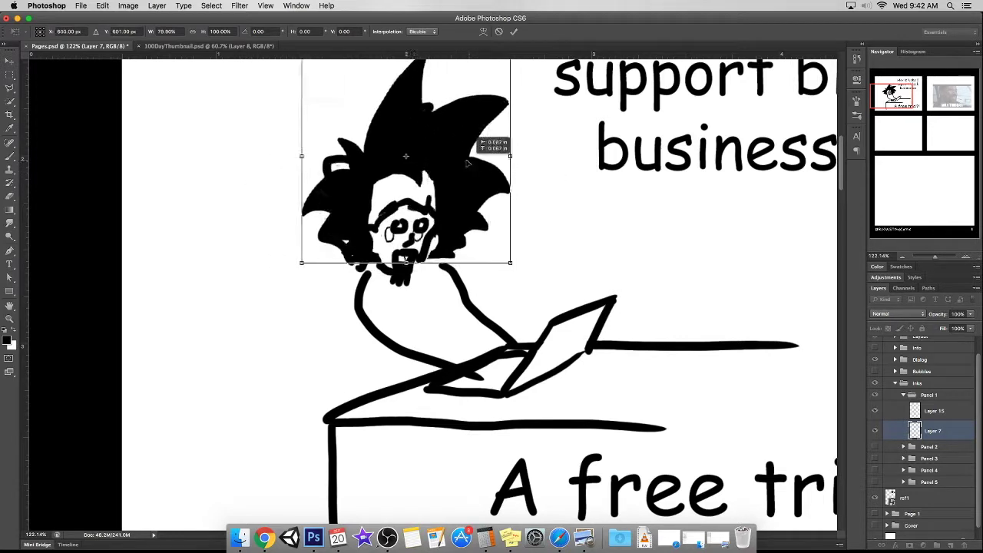
drag(444, 188, 265, 185)
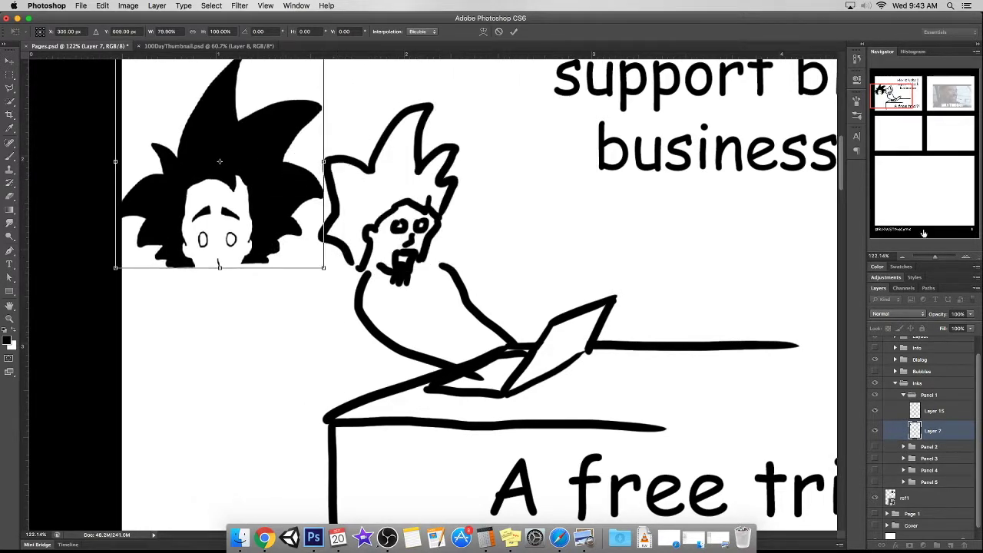
scroll(726, 284, down, 5)
key(Return)
Fade both the hair and body-and-laptop drawings to about 22% opacity.
key(t)
click(931, 256)
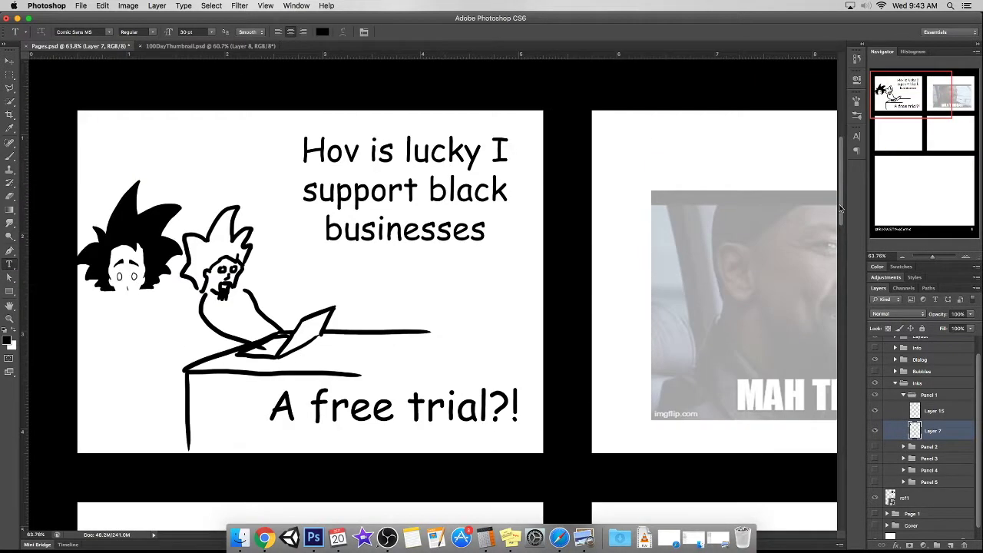
key(2)
key(2)
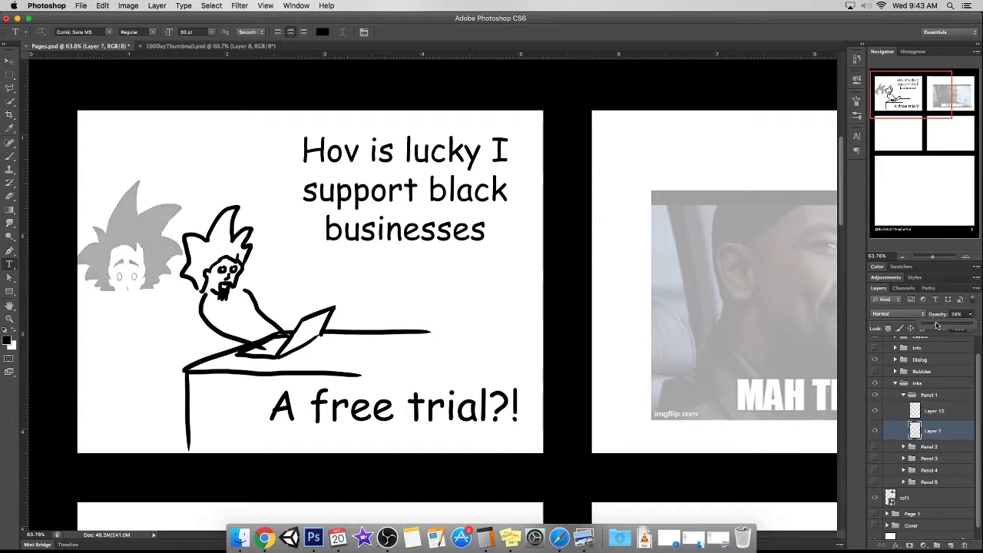
click(934, 411)
key(2)
key(2)
drag(934, 259, 939, 260)
Add a new ink layer and start painting the spiky hair solid black.
key(ctrl+shift+alt+n)
key(b)
mouse_move(324, 220)
mouse_down()
mouse_move(395, 140)
mouse_move(368, 218)
mouse_up()
mouse_move(389, 163)
mouse_down()
mouse_move(417, 169)
mouse_move(395, 264)
mouse_up()
mouse_move(330, 215)
mouse_down()
mouse_move(387, 150)
mouse_move(396, 261)
mouse_move(368, 192)
mouse_move(322, 222)
mouse_move(301, 188)
mouse_move(278, 273)
mouse_move(318, 207)
mouse_move(311, 273)
mouse_move(323, 307)
mouse_up()
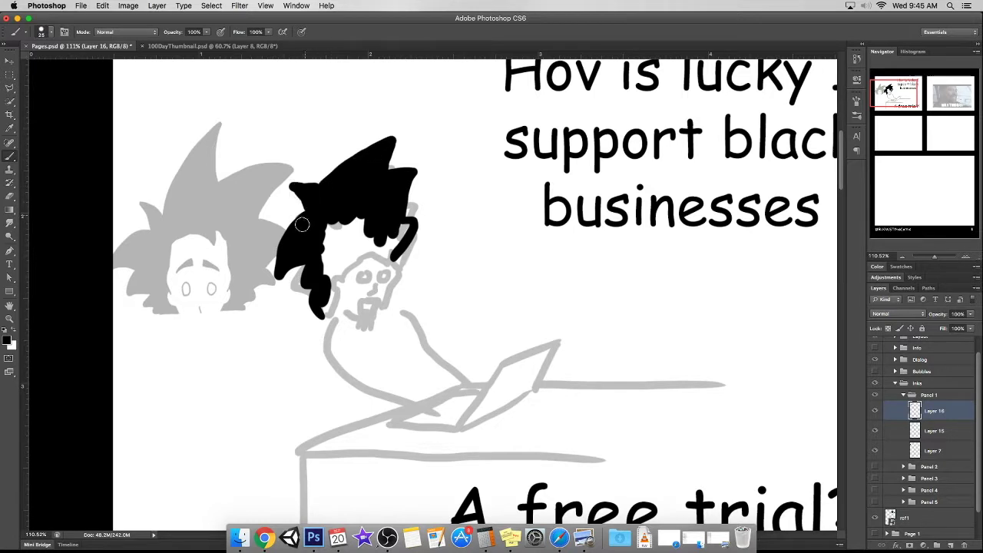
Ink the hair's left outline and fill it into a solid black mass, undoing stray strokes.
key(ctrl+alt+z)
key(ctrl+alt+z)
mouse_move(290, 185)
mouse_down()
mouse_move(265, 264)
mouse_move(315, 299)
mouse_up()
mouse_move(295, 253)
mouse_down()
mouse_move(300, 287)
mouse_move(291, 222)
mouse_move(365, 280)
mouse_move(371, 272)
mouse_move(361, 291)
mouse_up()
key(ctrl+alt+z)
drag(379, 286, 381, 292)
key(ctrl+alt+z)
mouse_move(372, 250)
mouse_down()
mouse_move(407, 231)
mouse_move(337, 268)
mouse_move(326, 292)
mouse_up()
drag(326, 245, 370, 235)
drag(324, 294, 327, 325)
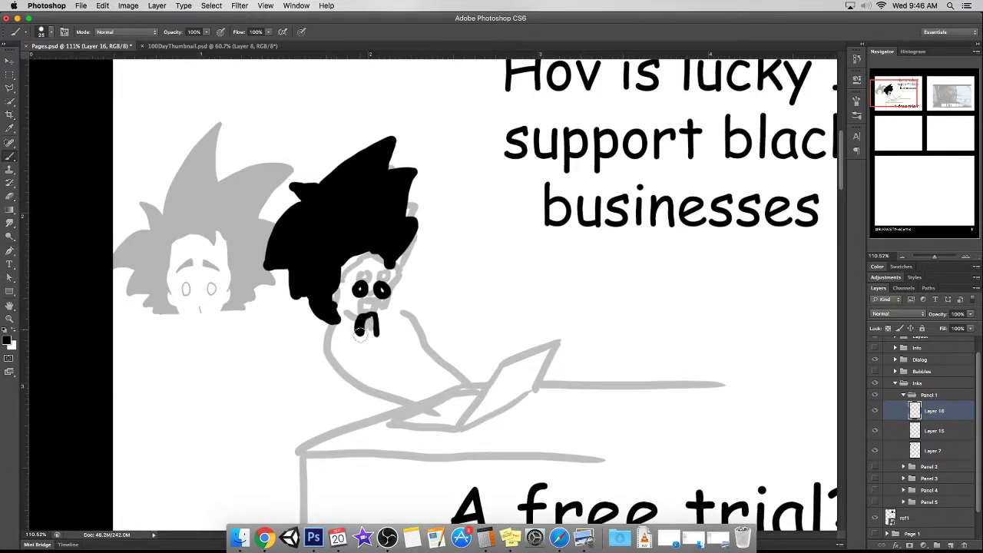
Draw the mouth, the face's right-side outline and eyebrows, painting white to widen the cheek.
key(ctrl+alt+z)
drag(368, 307, 382, 321)
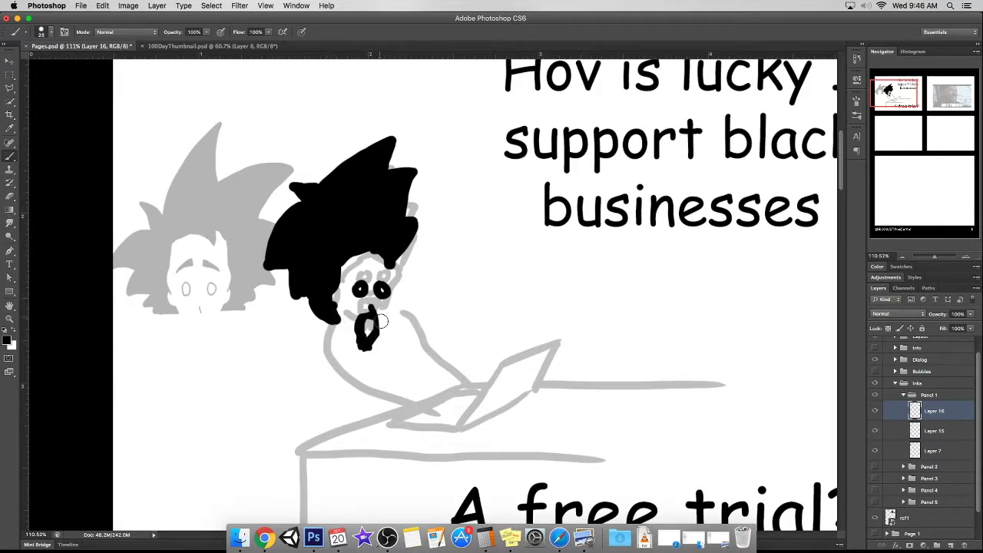
key(ctrl+alt+z)
drag(396, 261, 384, 305)
mouse_move(396, 262)
mouse_down()
mouse_move(369, 338)
mouse_move(298, 355)
mouse_up()
drag(935, 255, 939, 256)
drag(572, 275, 643, 280)
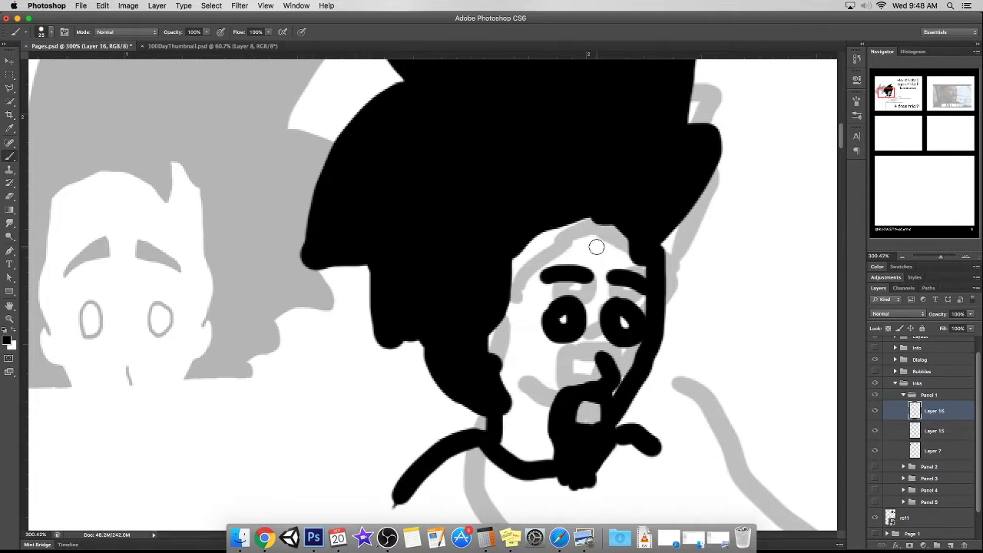
mouse_move(500, 336)
mouse_down()
mouse_move(515, 373)
mouse_move(503, 443)
mouse_up()
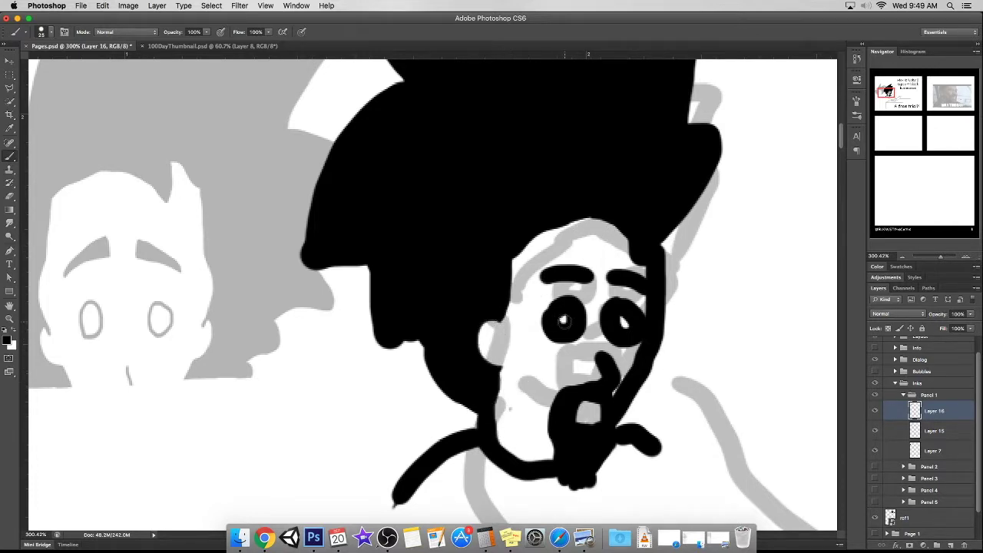
drag(939, 256, 924, 262)
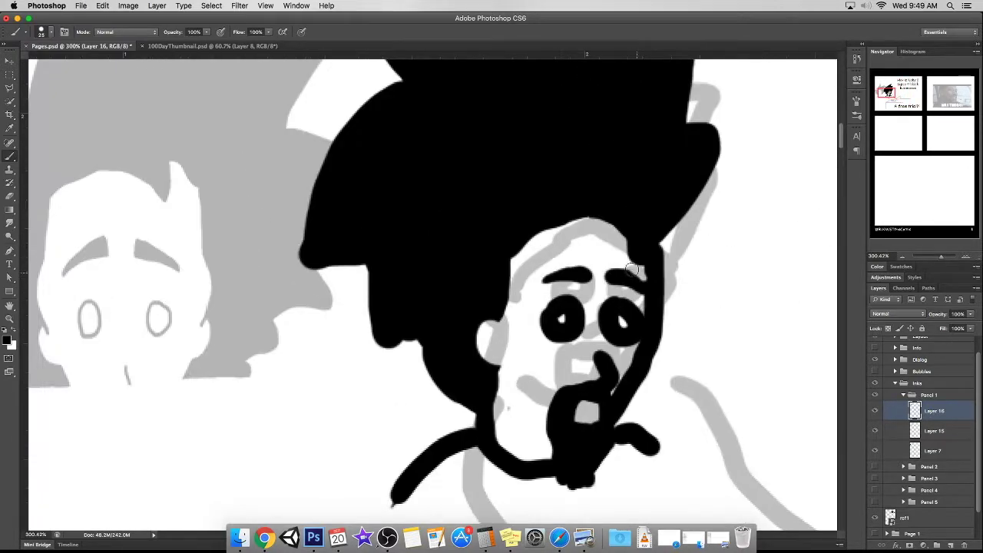
key(ctrl+z)
mouse_move(653, 290)
mouse_down()
mouse_move(624, 266)
mouse_move(578, 327)
mouse_move(532, 343)
mouse_up()
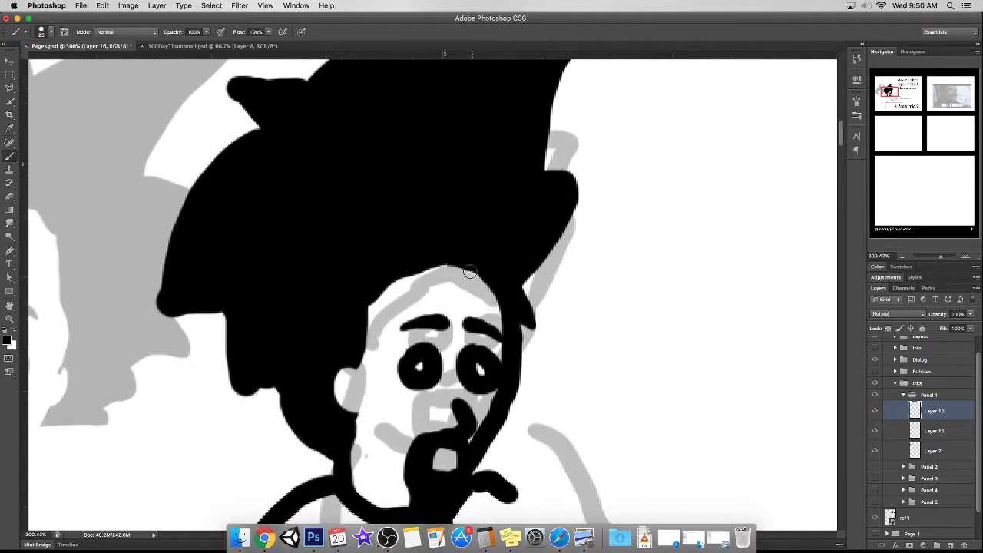
Fill the hair's right edge black and paint a tall spike on top.
scroll(580, 289, up, 3)
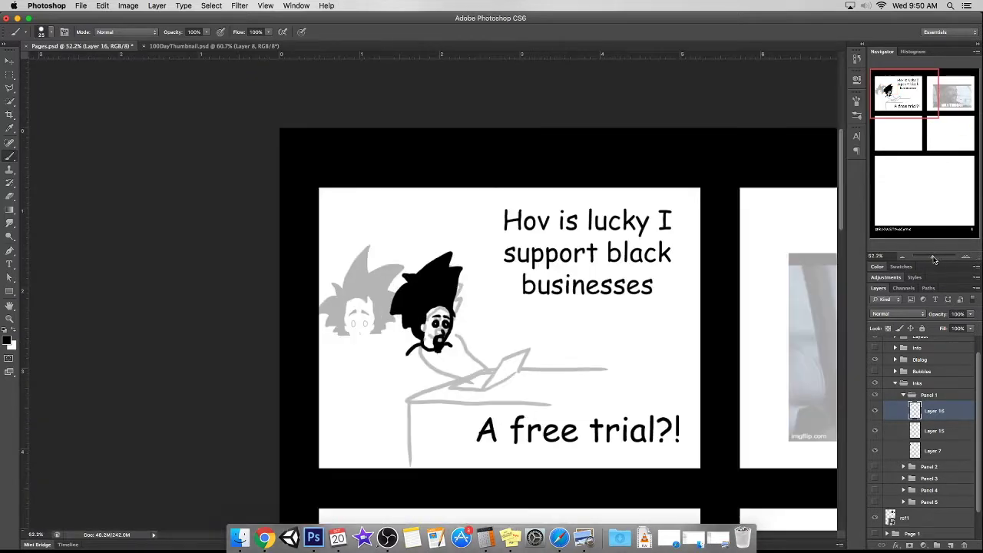
scroll(538, 292, down, 5)
scroll(474, 288, up, 3)
drag(485, 238, 472, 292)
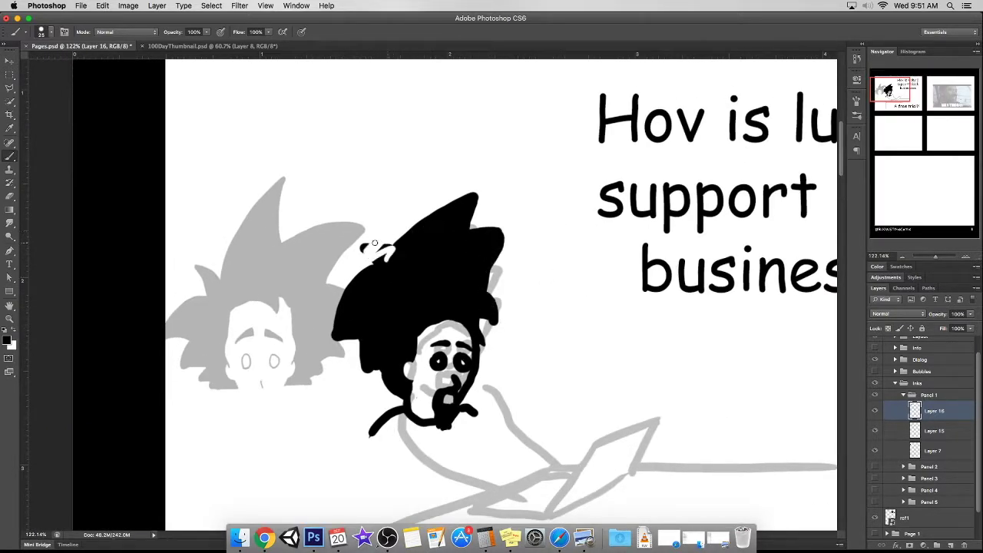
drag(383, 261, 325, 326)
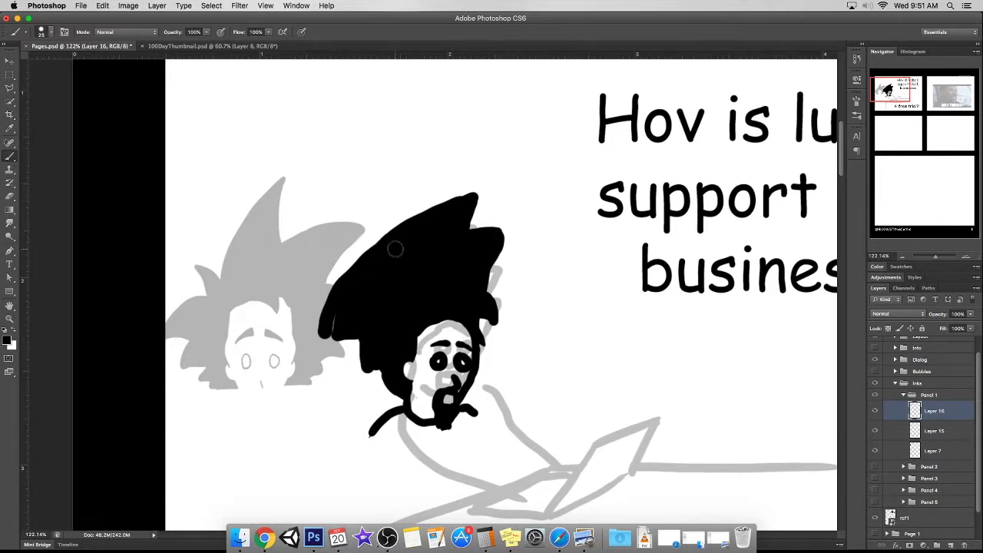
key(ctrl+z)
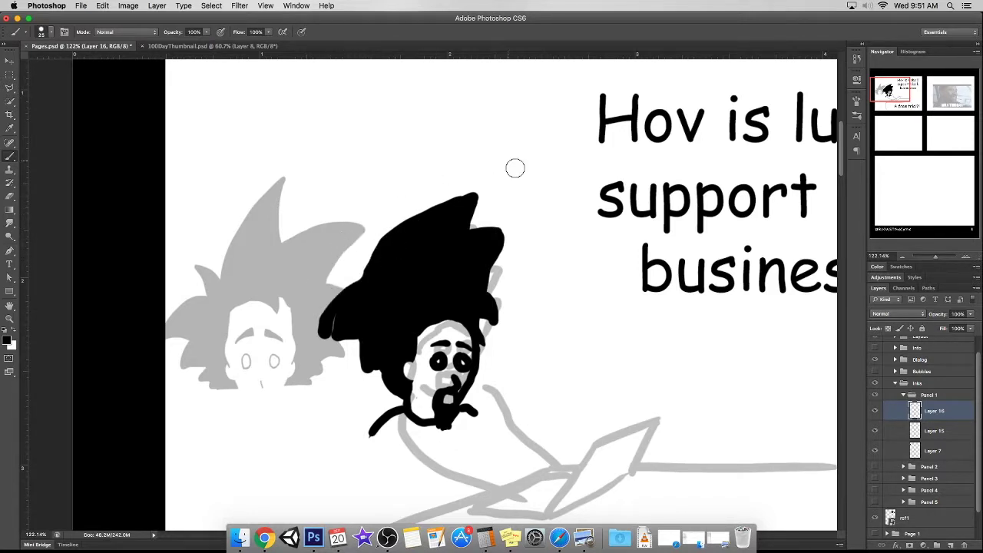
key(ctrl+alt+z)
key(ctrl+alt+z)
key(ctrl+alt+z)
drag(449, 203, 416, 263)
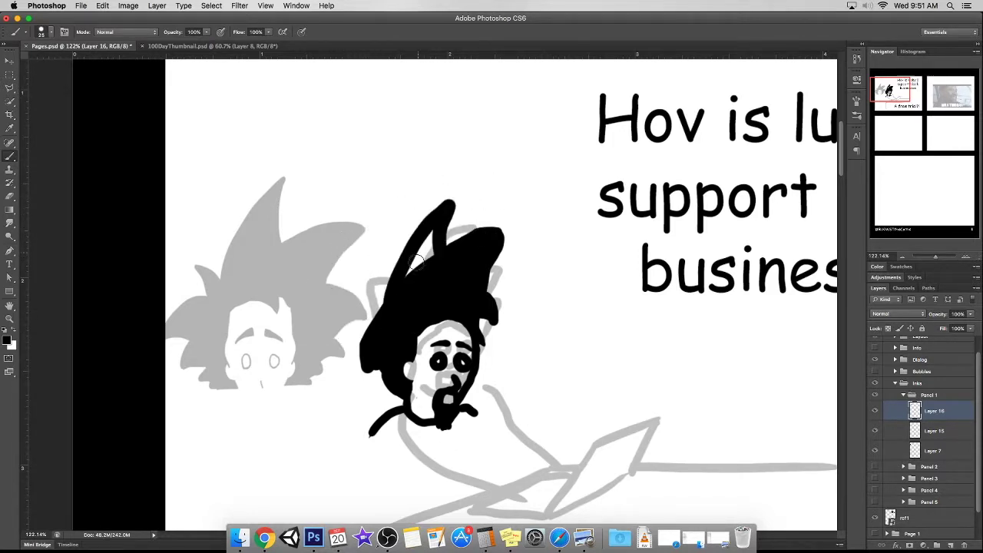
key(ctrl+alt+z)
key(ctrl+alt+z)
key(ctrl+alt+z)
drag(416, 265, 498, 281)
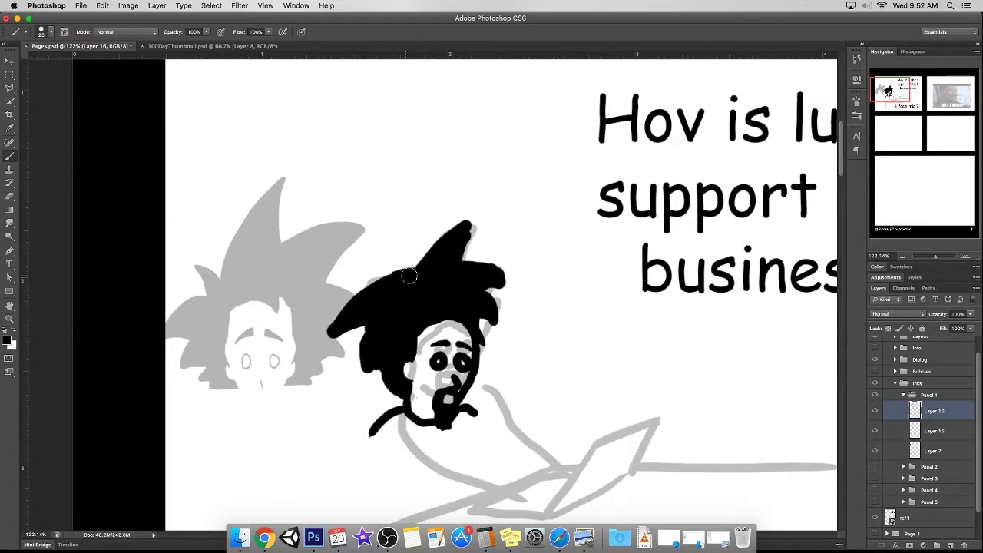
drag(935, 256, 935, 258)
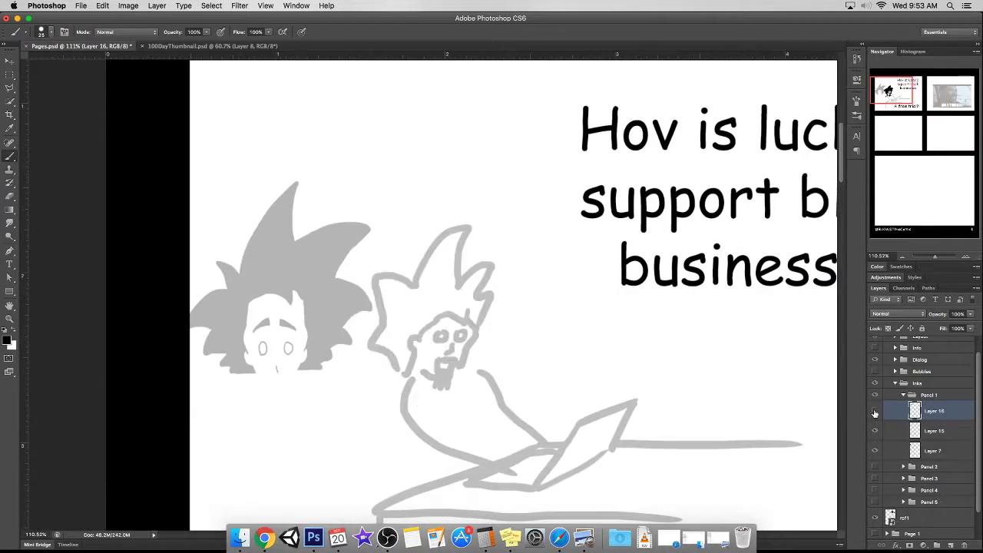
Widen and reshape the top hair spike, thicken the hair beside the face and clean its left edge.
scroll(149, 197, up, 3)
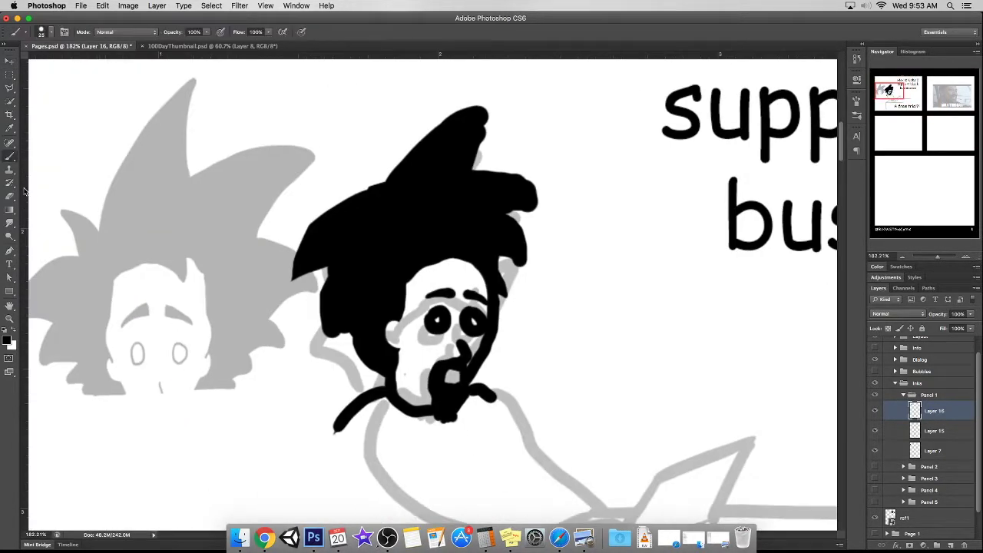
drag(461, 122, 389, 198)
mouse_move(410, 158)
mouse_down()
mouse_move(370, 201)
mouse_move(444, 214)
mouse_up()
drag(331, 286, 377, 361)
mouse_move(939, 256)
mouse_down()
mouse_move(935, 264)
mouse_move(939, 256)
mouse_up()
mouse_move(499, 146)
mouse_down()
mouse_move(476, 114)
mouse_move(492, 125)
mouse_up()
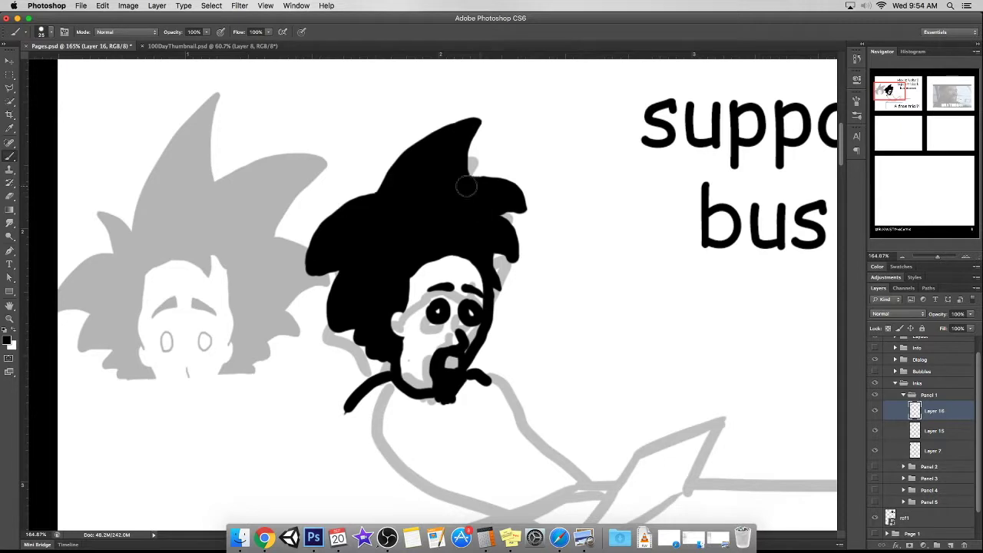
drag(303, 268, 323, 275)
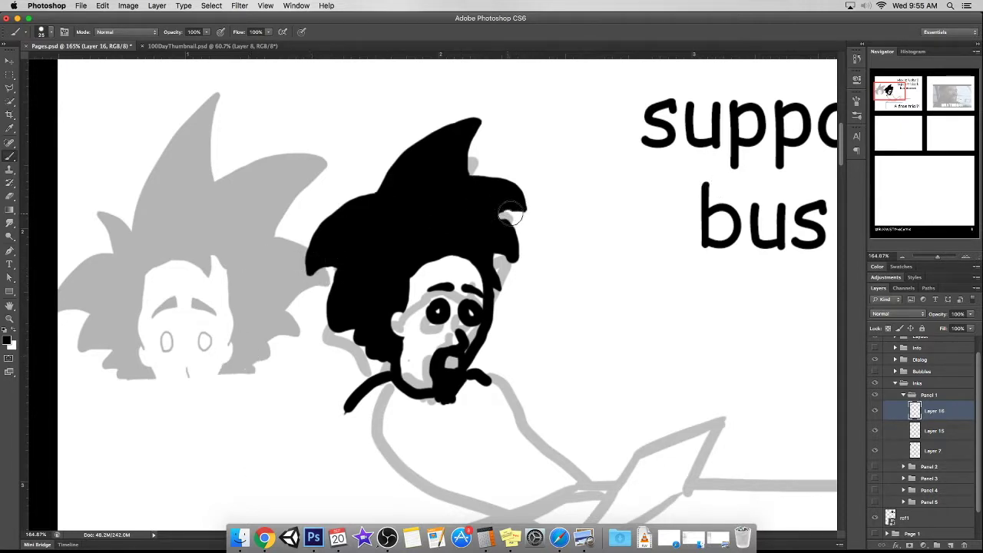
Fill the hair's right-edge gaps, clean beside the right eye, repaint a small oval mouth and hide the body sketch.
scroll(551, 217, up, 2)
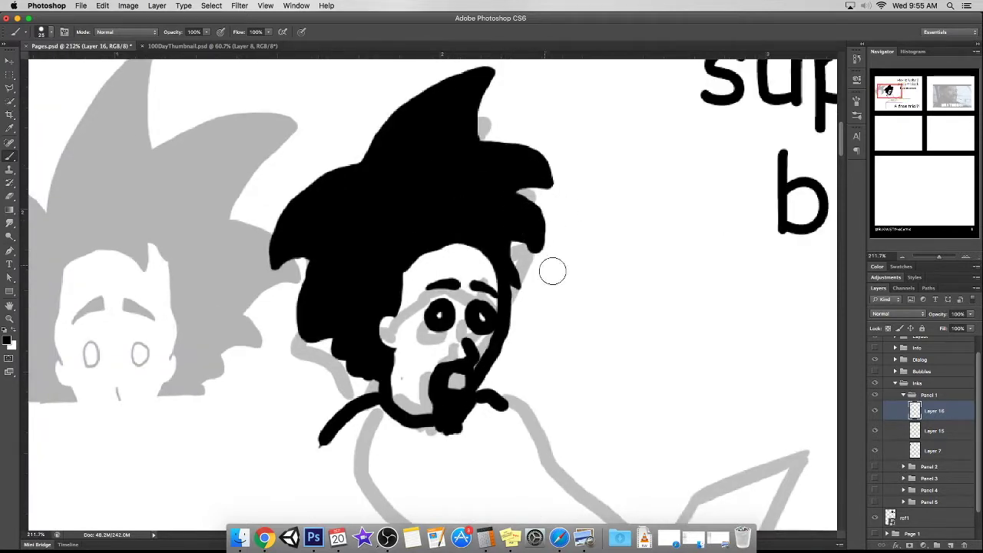
mouse_move(513, 286)
mouse_down()
mouse_move(520, 238)
mouse_move(533, 275)
mouse_move(524, 295)
mouse_up()
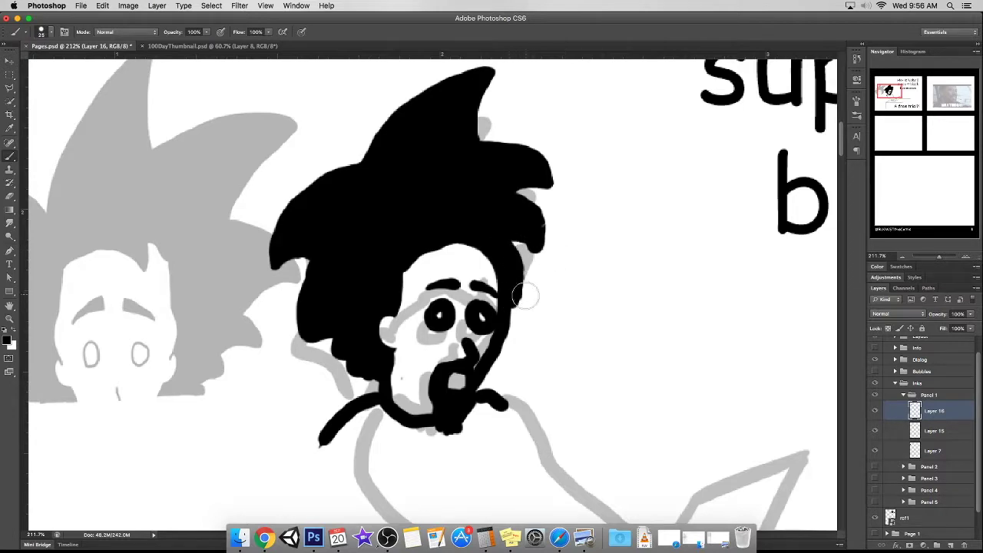
scroll(658, 202, up, 2)
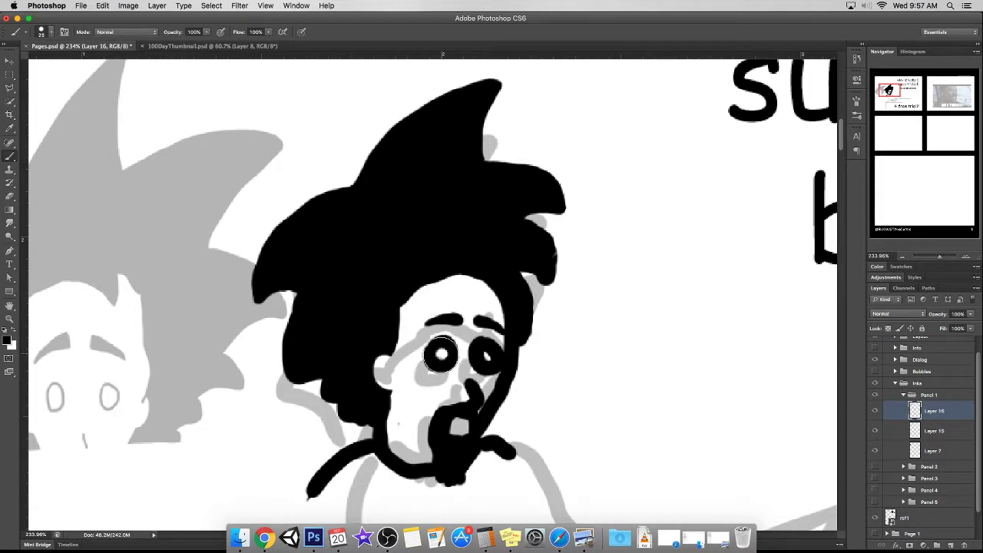
scroll(389, 267, up, 3)
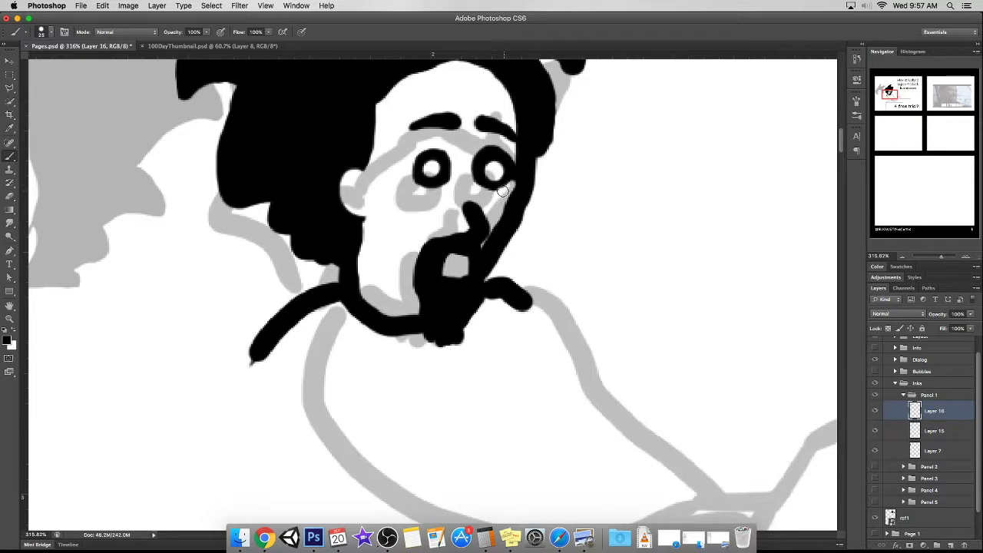
drag(509, 185, 482, 147)
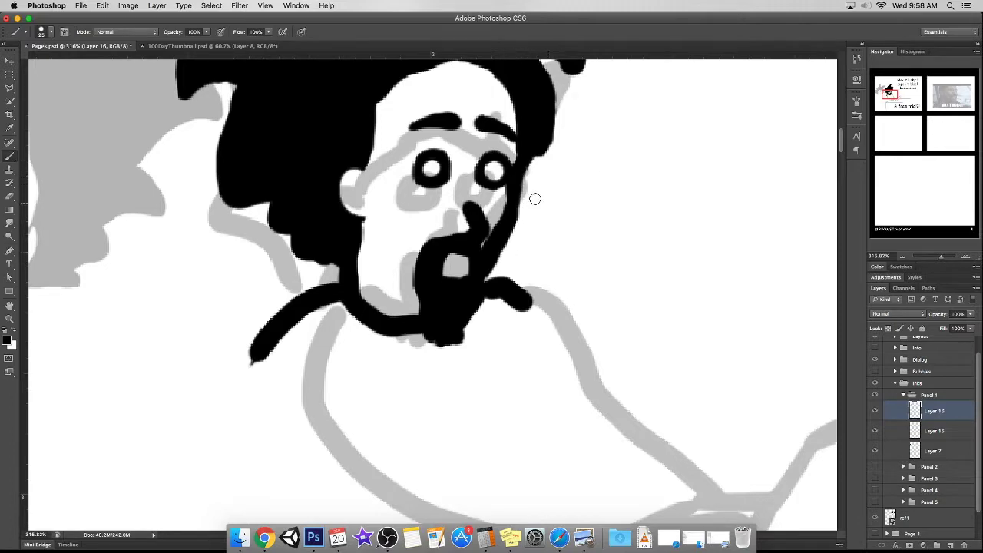
drag(453, 261, 464, 271)
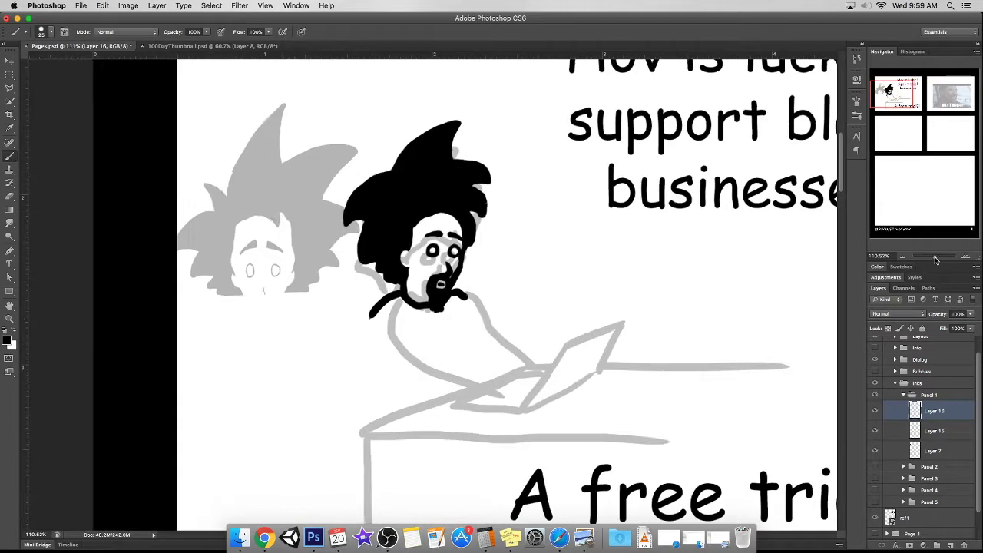
click(873, 451)
Show the grey head sketch and brush a black goatee, beard lines, eyes and eyebrows over it.
click(874, 430)
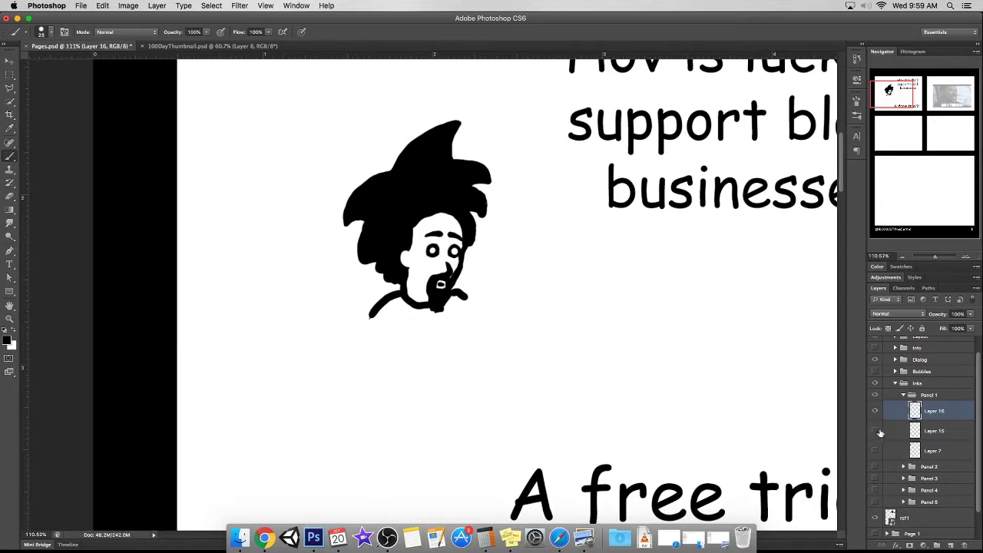
click(874, 451)
click(874, 450)
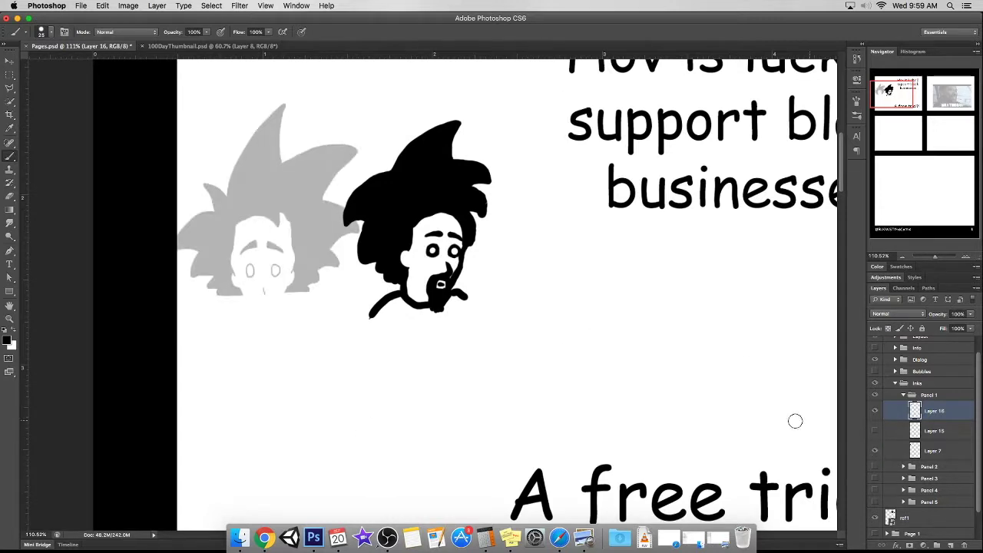
scroll(461, 268, up, 3)
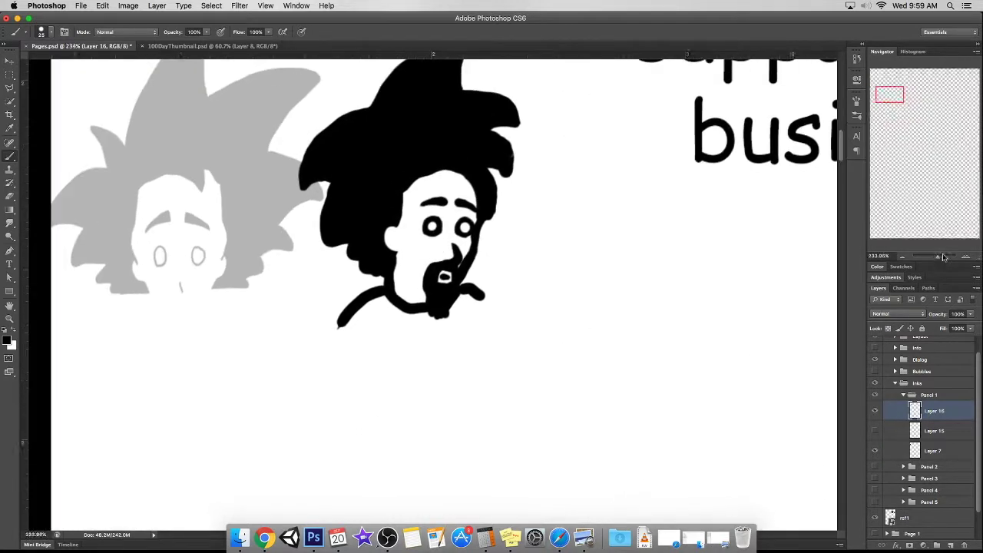
mouse_move(269, 352)
mouse_down()
mouse_move(296, 368)
mouse_move(286, 393)
mouse_move(319, 336)
mouse_move(242, 335)
mouse_up()
drag(338, 306, 304, 350)
drag(234, 314, 273, 355)
drag(300, 305, 302, 306)
drag(264, 305, 263, 307)
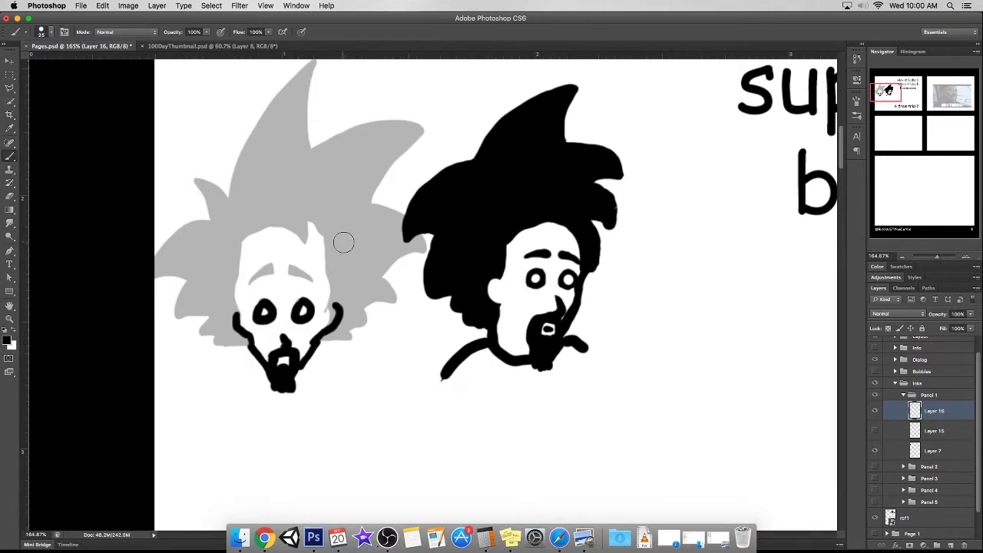
drag(286, 273, 310, 281)
drag(274, 266, 247, 280)
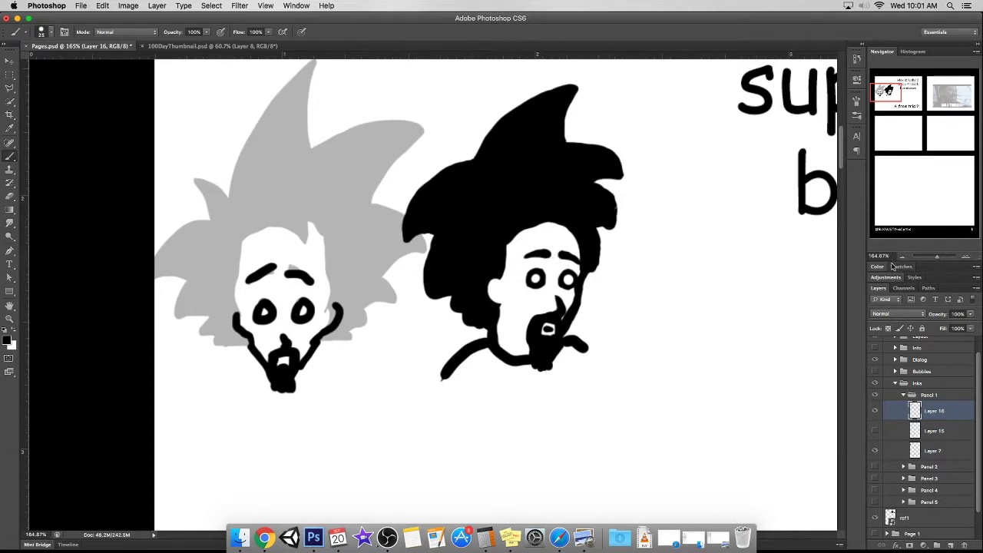
Raise the bearded head's hairline with white and extend its hair tip upward.
drag(517, 234, 520, 229)
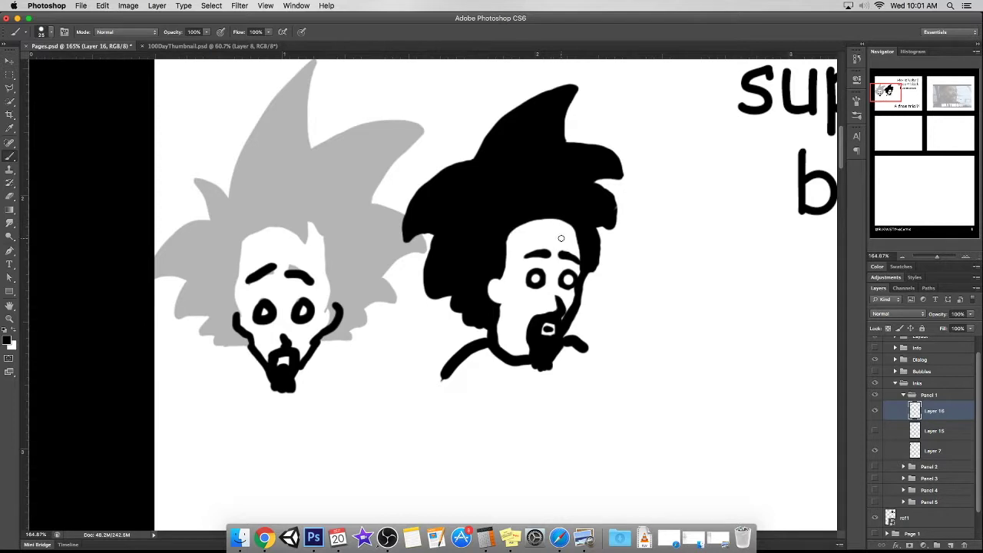
scroll(491, 200, up, 5)
mouse_move(491, 199)
mouse_down()
mouse_move(512, 176)
mouse_move(577, 232)
mouse_up()
drag(936, 256, 933, 256)
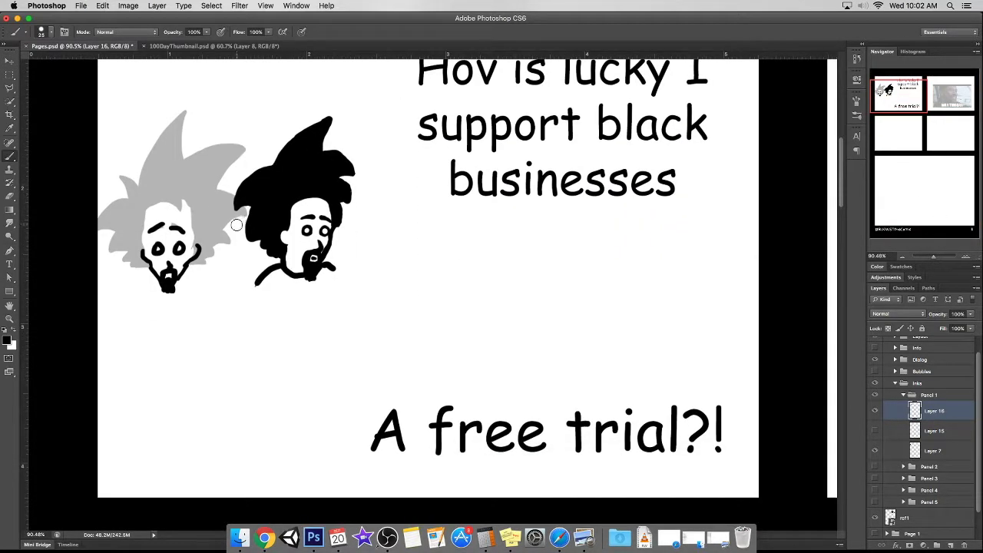
Marquee-select and delete the ink on the grey face, then hide the grey head sketch.
drag(933, 255, 936, 256)
key(m)
drag(204, 274, 340, 401)
key(Delete)
key(ctrl+d)
key(v)
click(875, 451)
drag(889, 91, 898, 94)
Show the grey body and laptop sketch as a guide and return to the Brush.
click(874, 430)
key(b)
scroll(361, 105, up, 2)
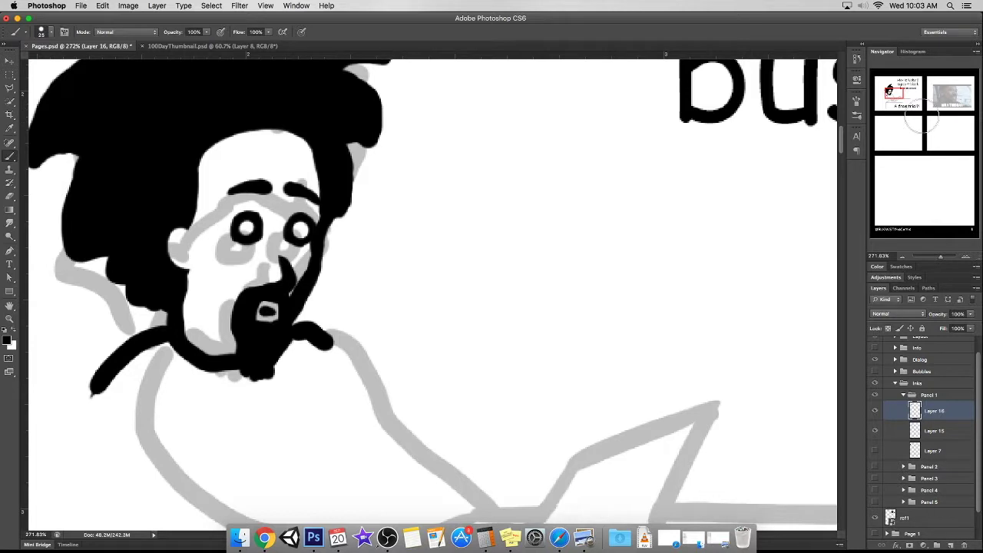
scroll(330, 226, up, 1)
scroll(329, 226, up, 1)
scroll(395, 165, up, 2)
scroll(395, 164, right, 1)
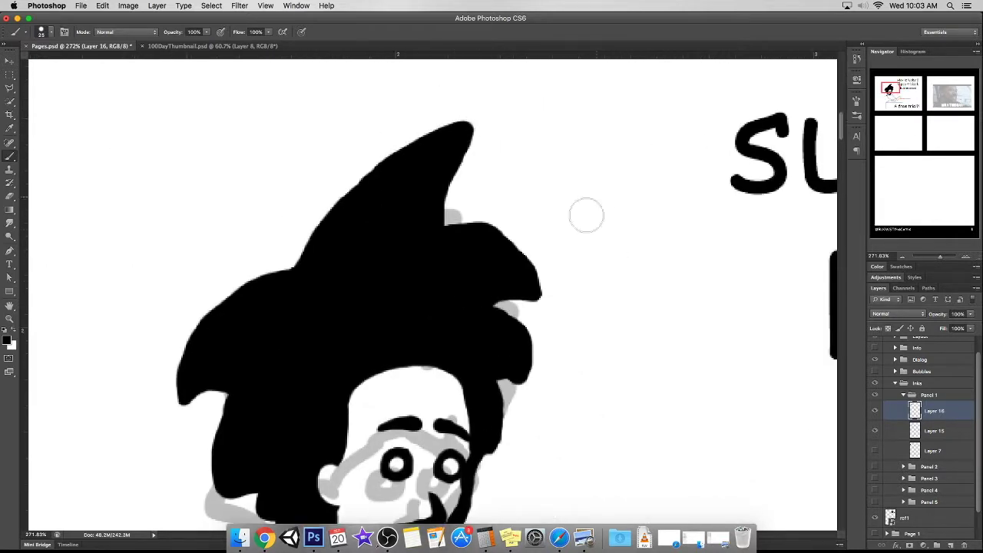
scroll(552, 221, down, 5)
scroll(553, 221, down, 5)
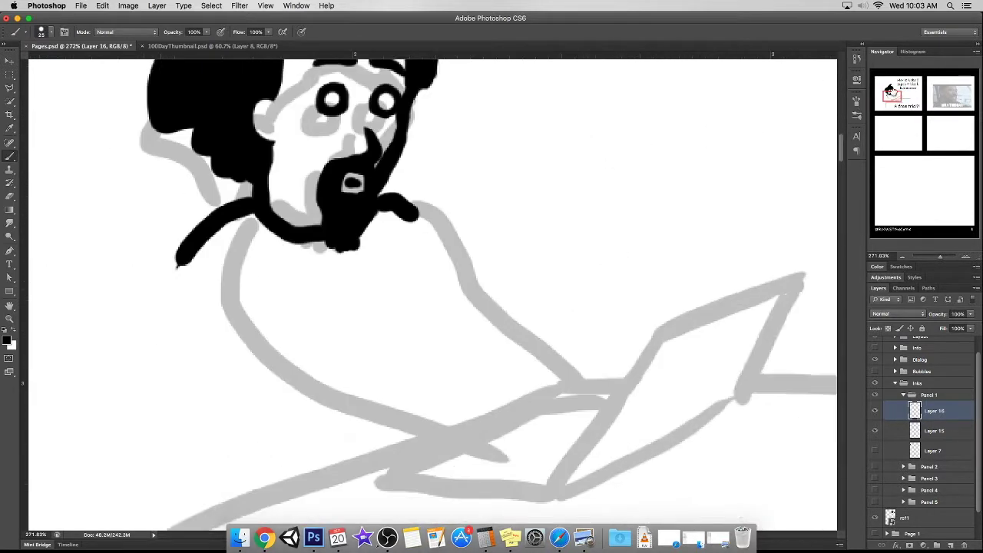
scroll(456, 193, left, 1)
Ink the shoulders and both arms reaching forward, redoing stray arm strokes.
drag(403, 178, 453, 212)
drag(223, 202, 237, 297)
key(ctrl+z)
mouse_move(296, 303)
mouse_down()
mouse_move(249, 347)
mouse_move(527, 412)
mouse_up()
key(ctrl+z)
drag(250, 347, 471, 377)
key(ctrl+z)
drag(250, 347, 471, 439)
key(ctrl+z)
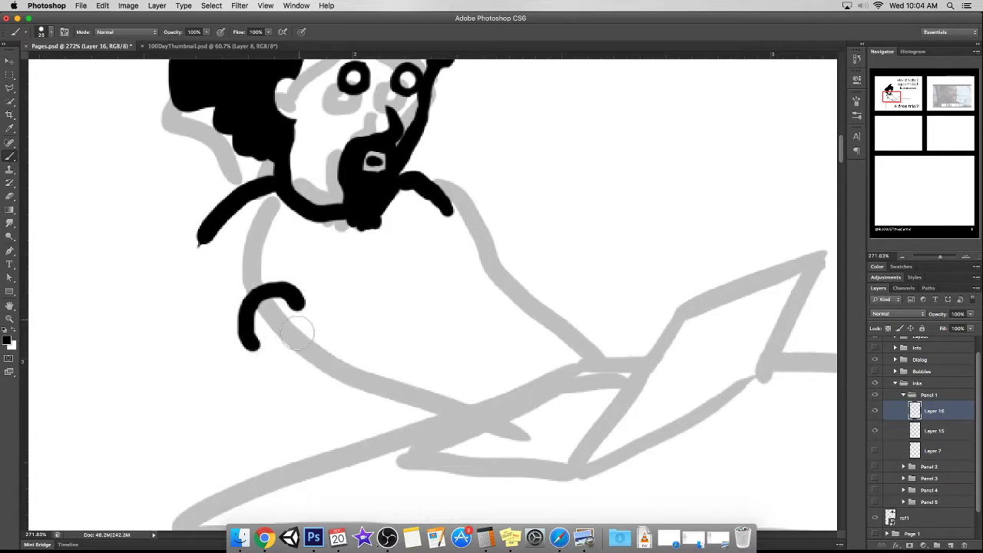
drag(250, 346, 453, 461)
drag(301, 301, 442, 438)
mouse_move(449, 209)
mouse_down()
mouse_move(461, 252)
mouse_move(450, 325)
mouse_move(575, 362)
mouse_move(593, 388)
mouse_up()
Lasso the lower arm and rotate it into a better position.
scroll(434, 294, down, 3)
scroll(435, 294, down, 2)
key(l)
drag(372, 281, 369, 278)
click(361, 326)
key(ctrl+z)
key(ctrl+t)
drag(464, 384, 476, 349)
key(Return)
key(ctrl+d)
key(v)
key(b)
Redraw the forearm and hand outline with thinner, tapered finger lines.
drag(353, 299, 371, 321)
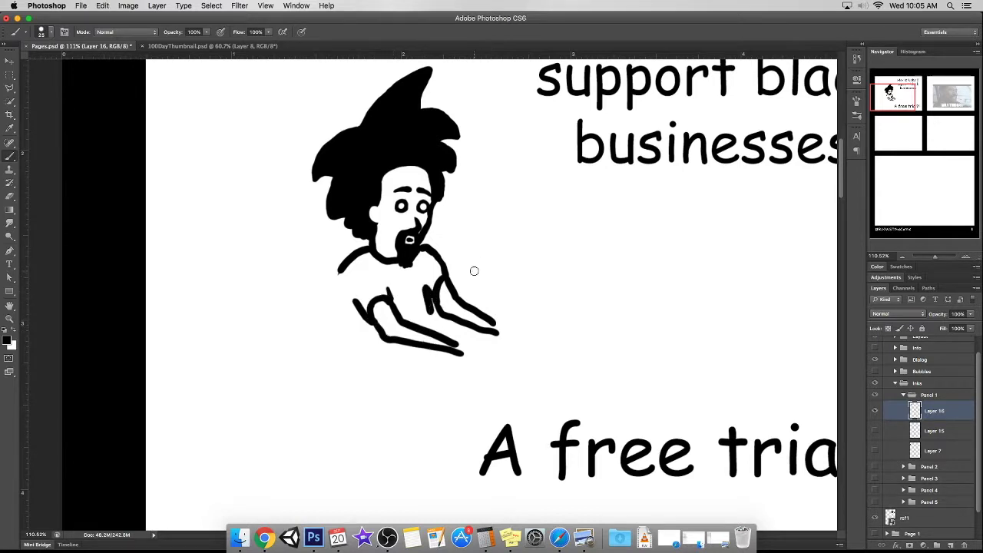
drag(447, 269, 434, 311)
drag(445, 262, 435, 313)
key(ctrl+z)
mouse_move(444, 265)
mouse_down()
mouse_move(438, 312)
mouse_move(495, 335)
mouse_up()
key(ctrl+z)
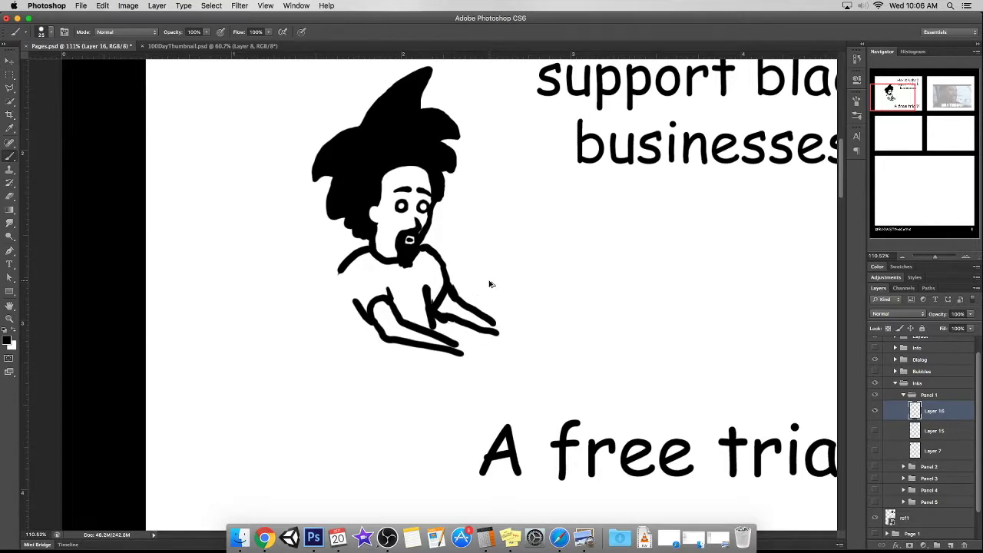
scroll(491, 281, up, 5)
mouse_move(496, 277)
mouse_down()
mouse_move(460, 330)
mouse_move(533, 361)
mouse_up()
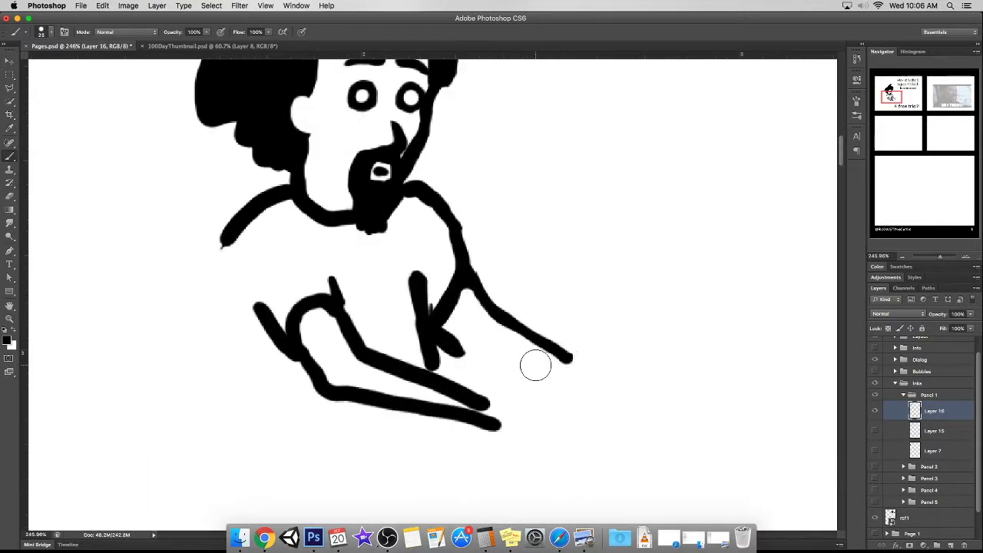
drag(441, 338, 537, 384)
drag(468, 277, 499, 371)
key(ctrl+z)
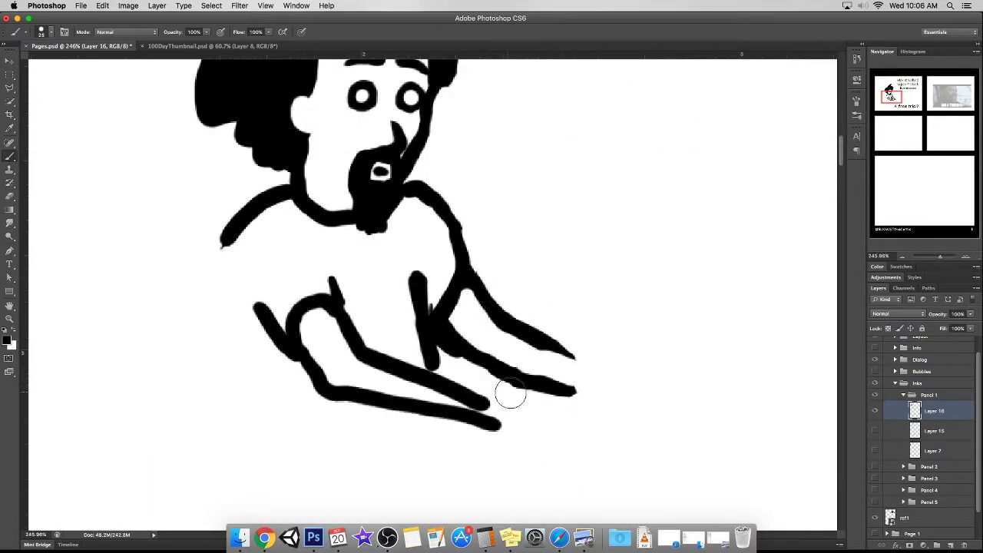
mouse_move(562, 351)
mouse_down()
mouse_move(524, 374)
mouse_move(583, 396)
mouse_up()
drag(530, 355, 596, 384)
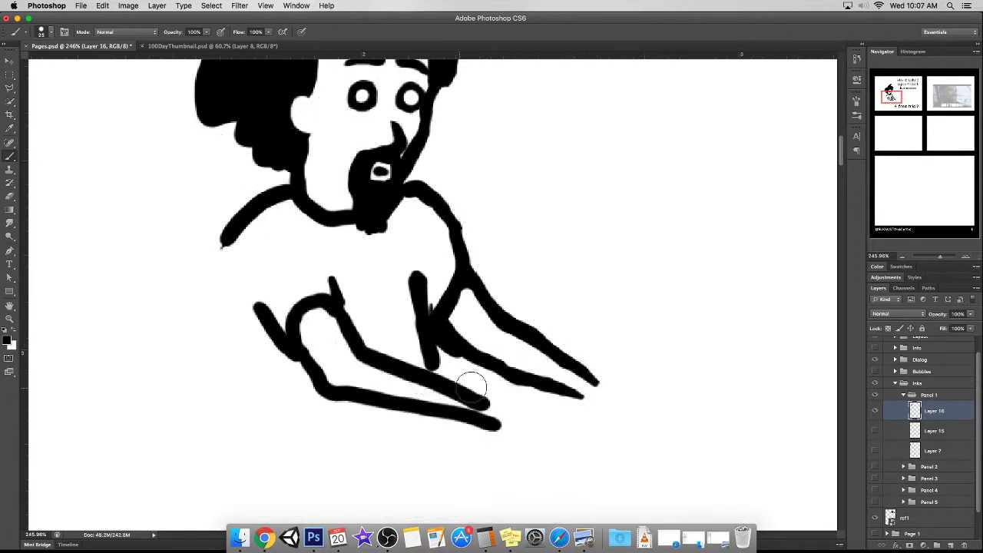
Draw the left side of the body and the chair with its legs behind him.
drag(222, 248, 244, 350)
key(ctrl+z)
drag(231, 240, 238, 407)
drag(222, 303, 200, 461)
drag(944, 256, 940, 258)
drag(288, 201, 234, 349)
drag(266, 219, 230, 353)
key(ctrl+z)
key(ctrl+z)
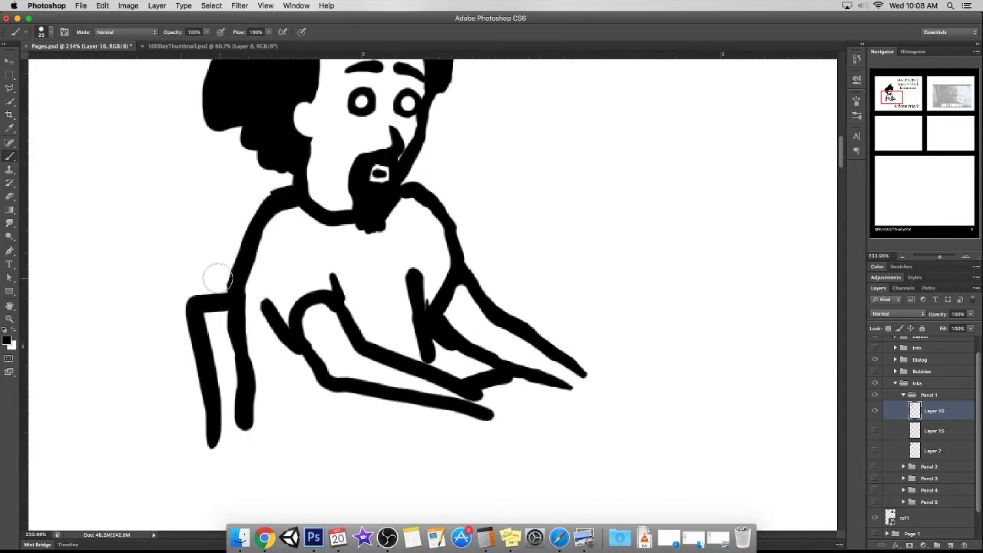
Replace the old lower arm curve with a new curved arm reaching the hands.
drag(315, 368, 484, 415)
mouse_move(292, 344)
mouse_down()
mouse_move(340, 395)
mouse_move(467, 426)
mouse_up()
drag(296, 346, 336, 278)
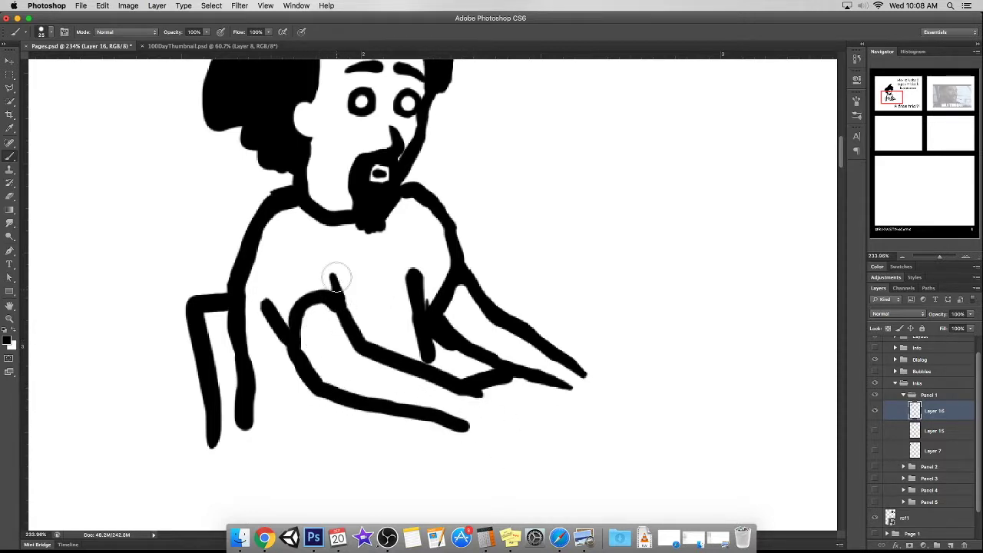
drag(427, 299, 413, 274)
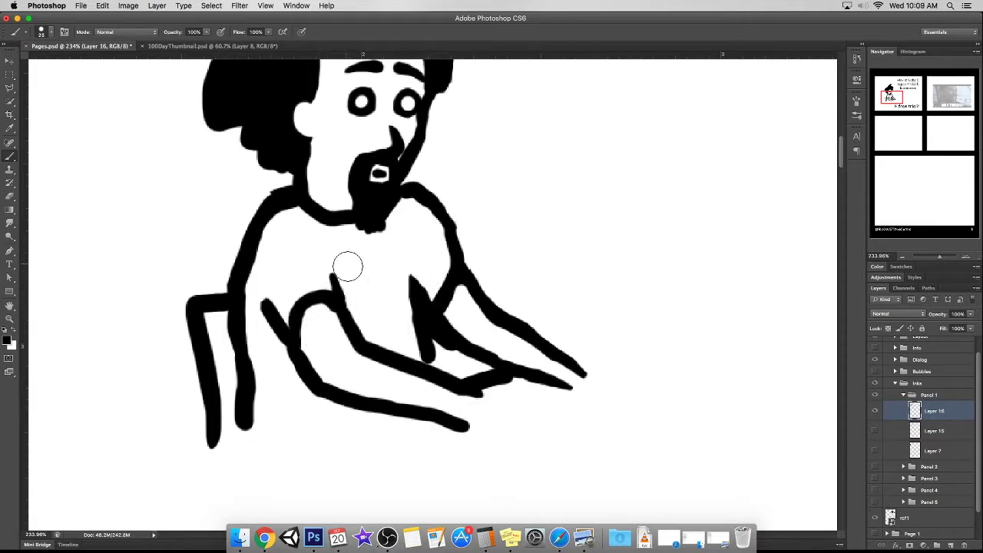
key(super+z)
drag(254, 317, 291, 359)
key(super+z)
drag(332, 286, 324, 268)
key(super+z)
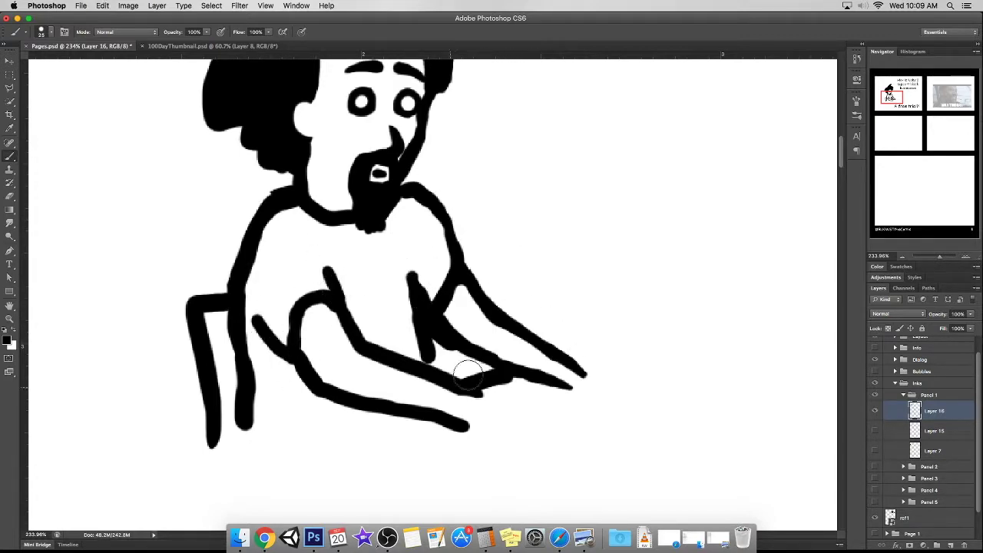
scroll(428, 368, down, 5)
scroll(423, 345, up, 2)
scroll(422, 345, up, 2)
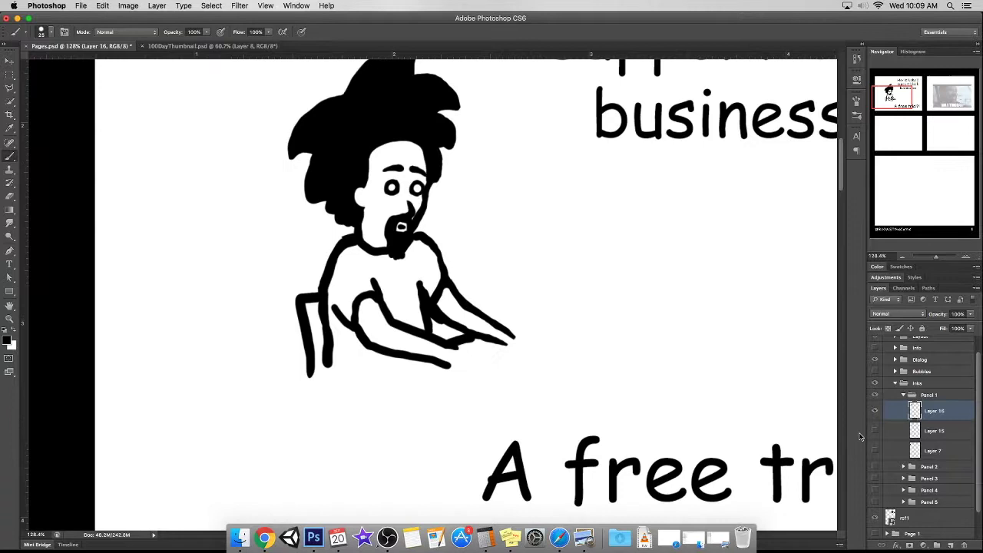
Show the sketch layer and trace the laptop lid and outline.
click(875, 430)
drag(547, 290, 485, 373)
key(super+z)
drag(547, 300, 490, 377)
mouse_move(547, 297)
mouse_down()
mouse_move(668, 261)
mouse_move(495, 372)
mouse_up()
key(super+z)
key(super+z)
key(super+z)
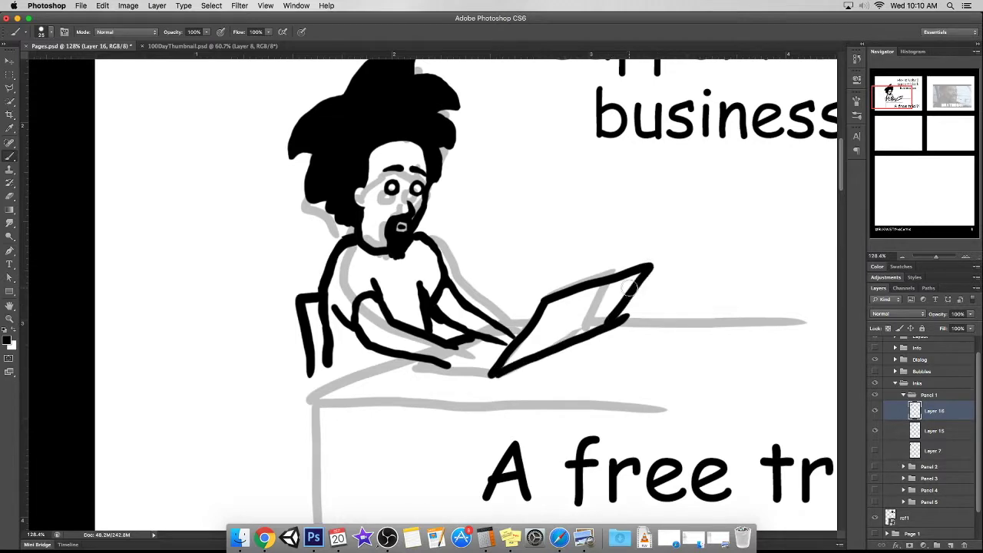
Hide the sketch and test extending the forearm toward the laptop, then undo it.
click(875, 430)
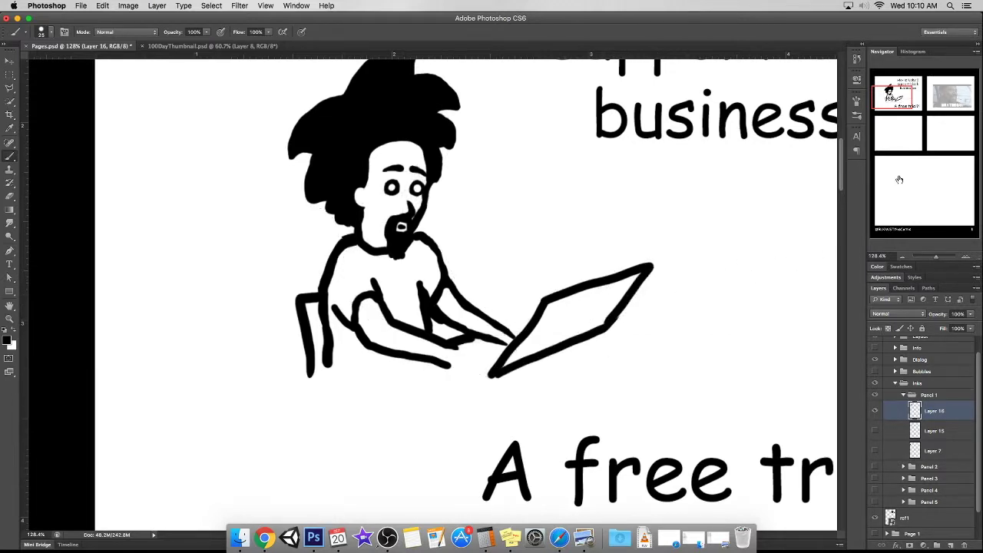
scroll(494, 247, up, 5)
scroll(494, 247, down, 8)
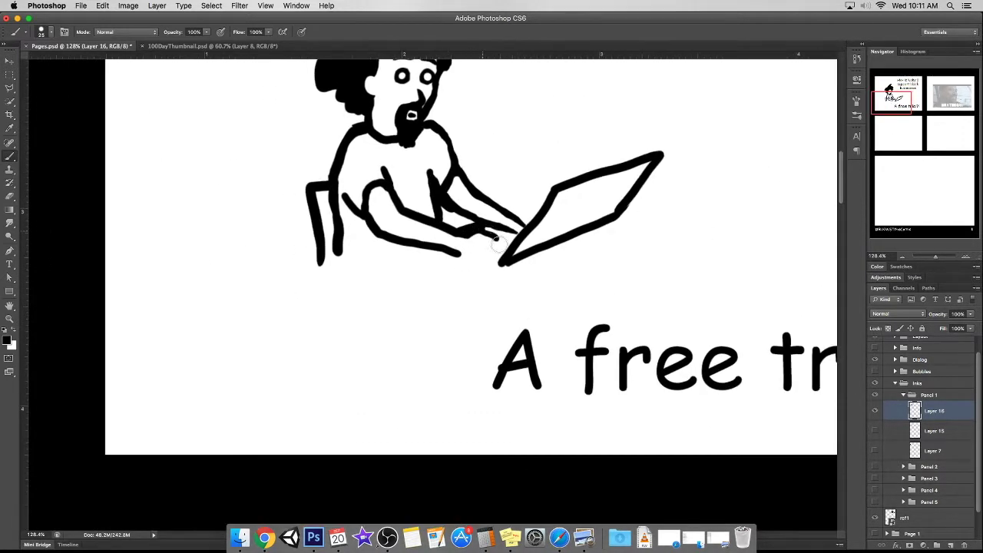
drag(459, 254, 474, 261)
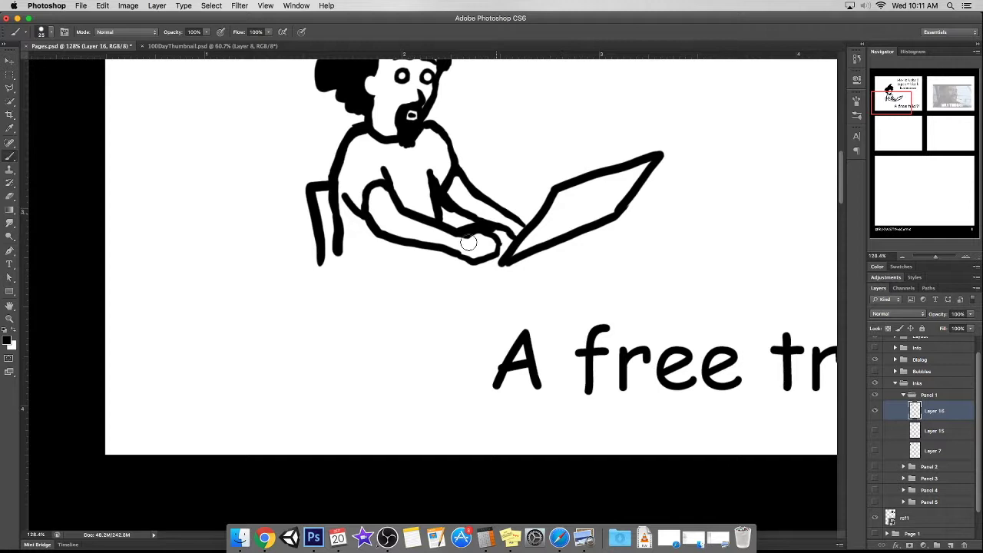
key(super+z)
key(super+z)
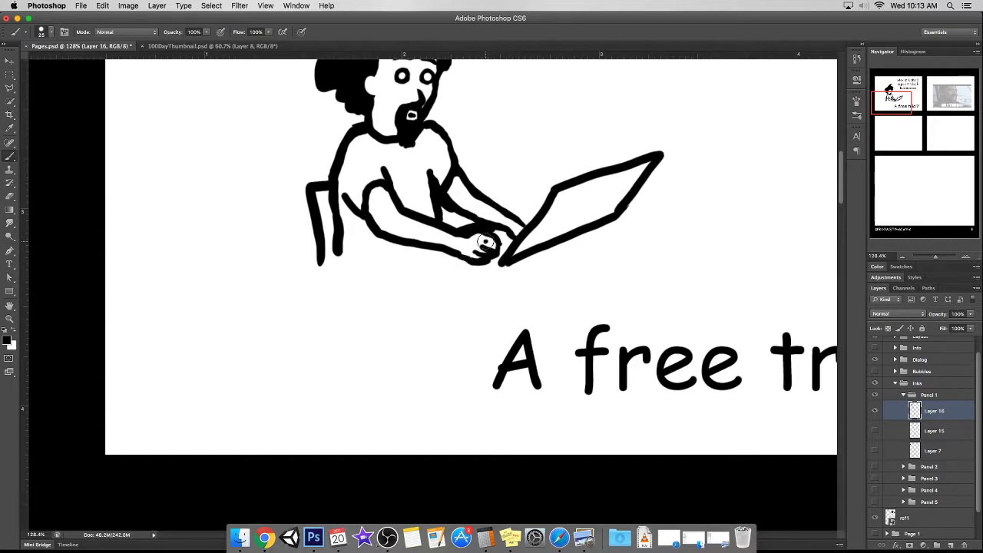
scroll(545, 192, up, 3)
scroll(583, 196, up, 2)
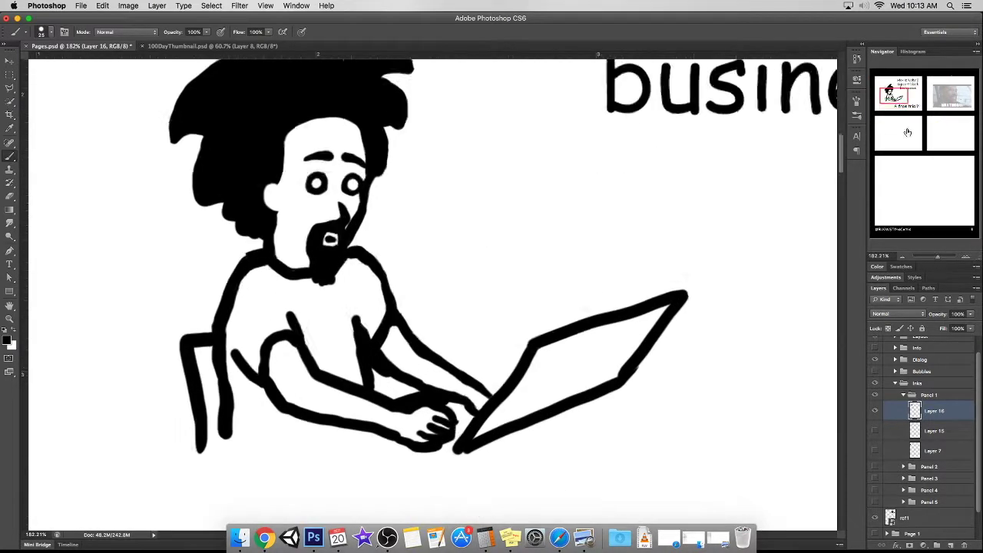
Lasso the laptop drawing and move it left and down toward the hands.
scroll(629, 198, down, 3)
key(l)
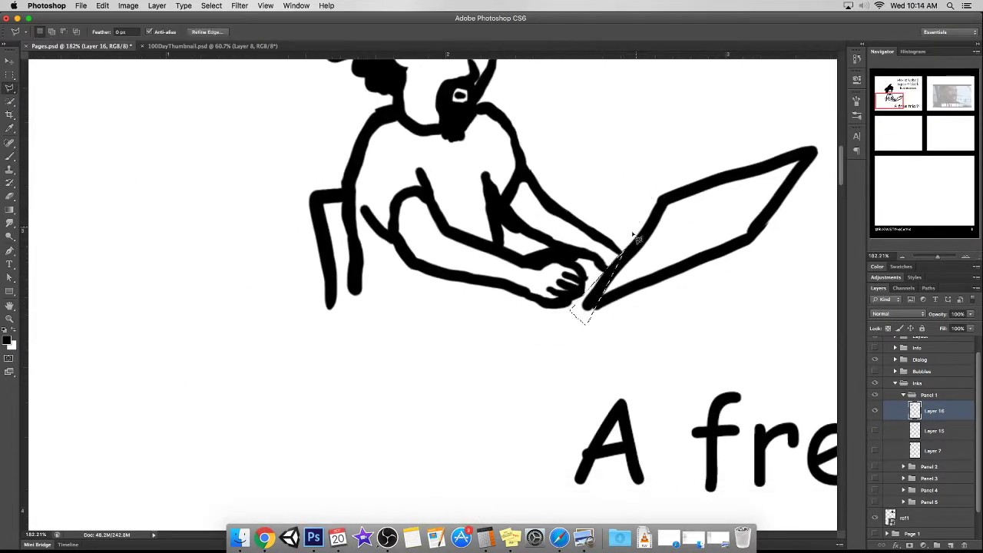
drag(592, 298, 657, 235)
click(9, 61)
drag(687, 297, 652, 328)
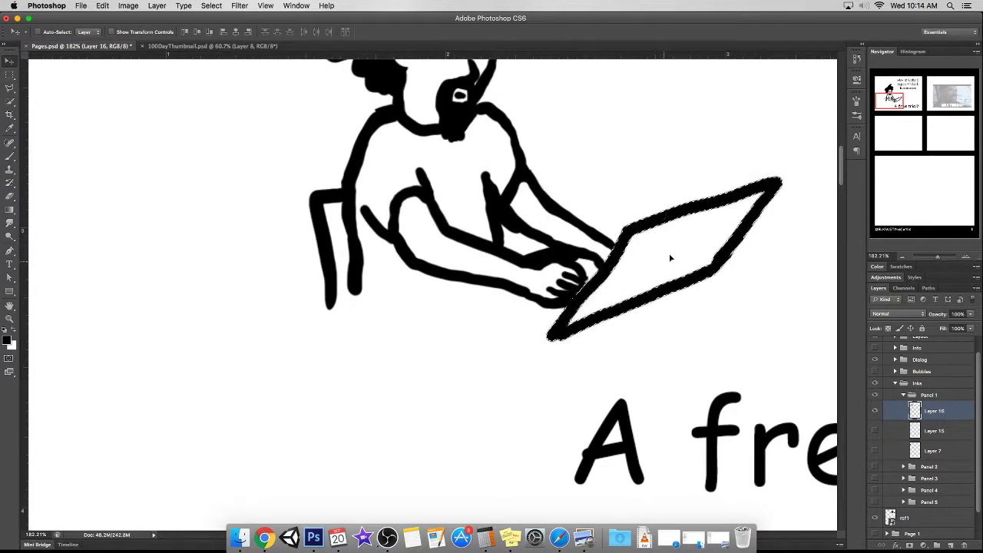
Brush the laptop's keyboard base edge and touch up the top of the hand.
key(b)
mouse_move(555, 335)
mouse_down()
mouse_move(500, 313)
mouse_move(526, 290)
mouse_up()
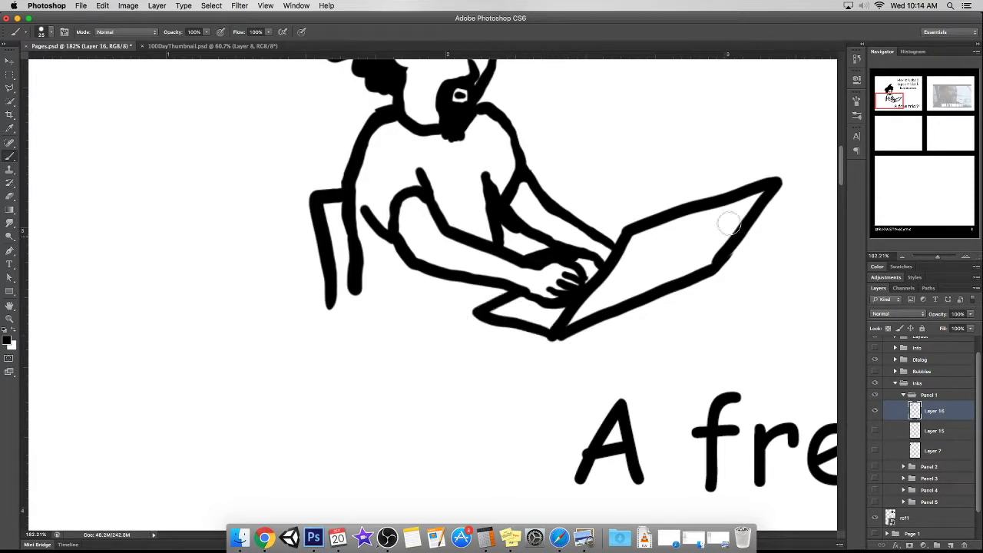
scroll(491, 230, right, 5)
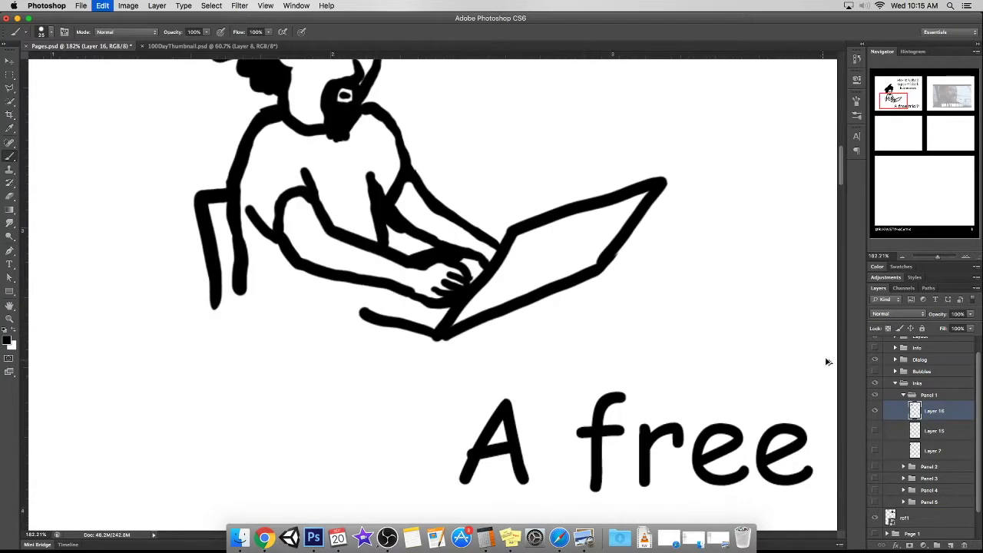
scroll(442, 290, up, 5)
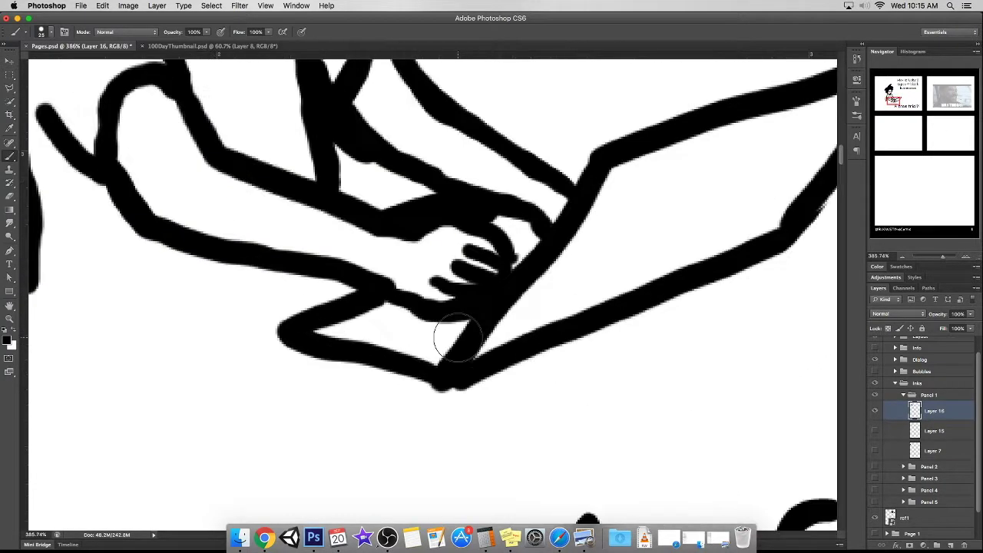
drag(437, 213, 471, 212)
key(bracketright)
drag(405, 226, 519, 223)
key(ctrl+z)
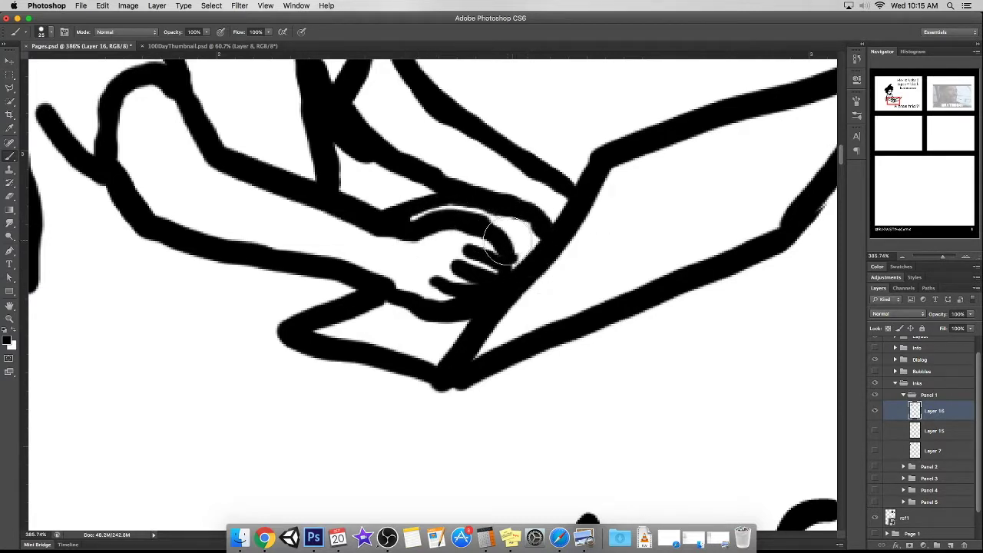
Thicken the laptop's left corner, discarding a heavier bottom-edge stroke.
drag(467, 374, 338, 357)
key(ctrl+z)
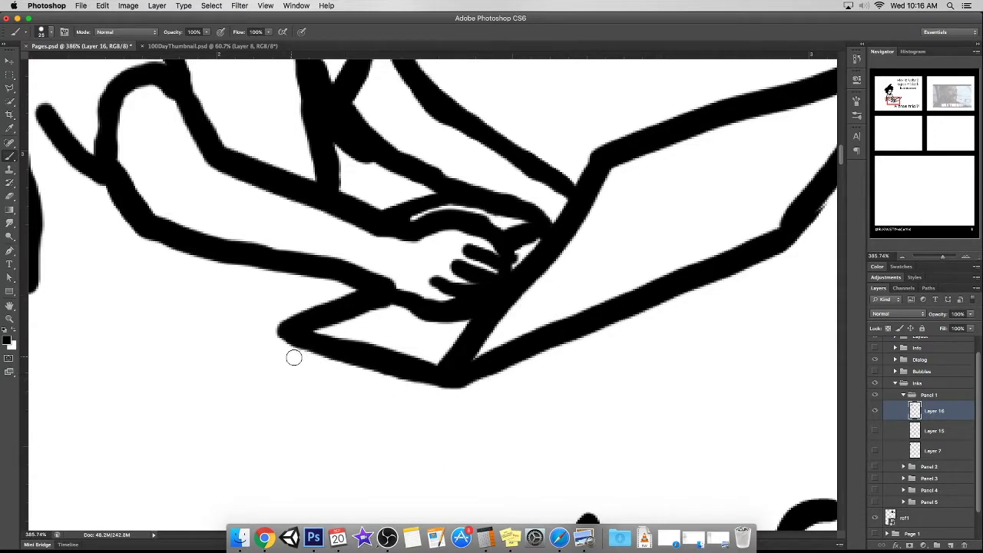
drag(311, 316, 325, 344)
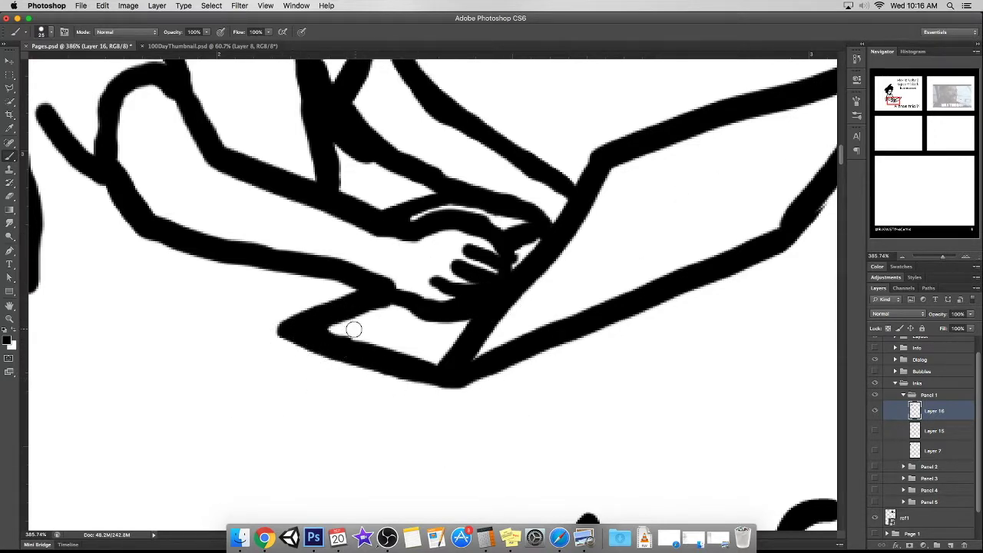
scroll(581, 274, right, 5)
scroll(582, 275, up, 1)
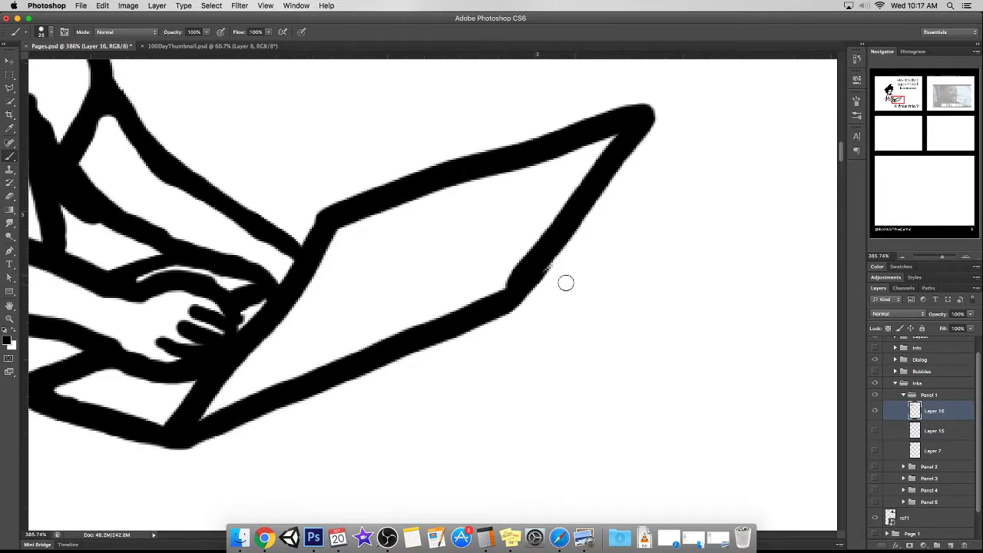
scroll(413, 323, down, 5)
scroll(412, 323, down, 2)
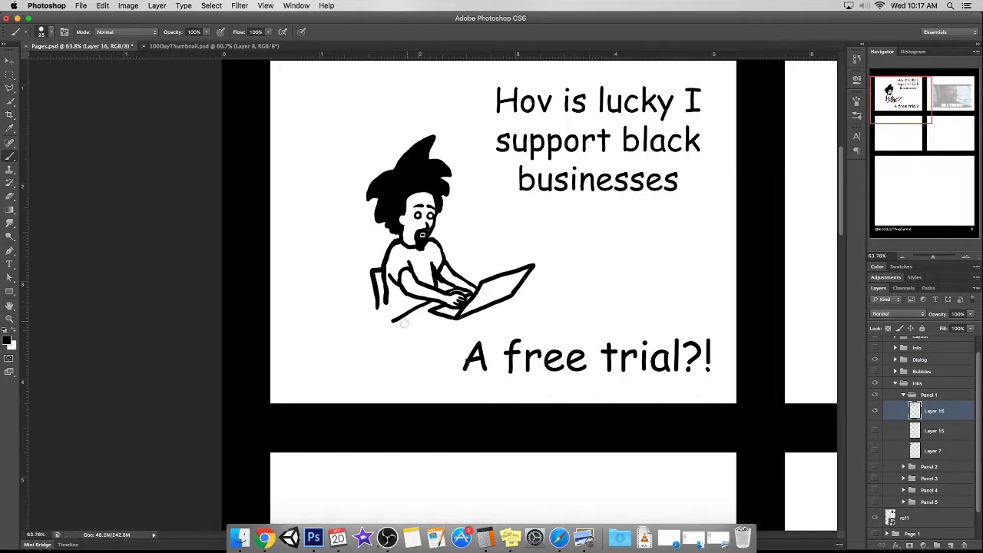
Ink the desk top and leg under the laptop using the grey sketch as a guide.
drag(396, 397, 457, 349)
drag(553, 235, 465, 282)
key(super+z)
key(super+z)
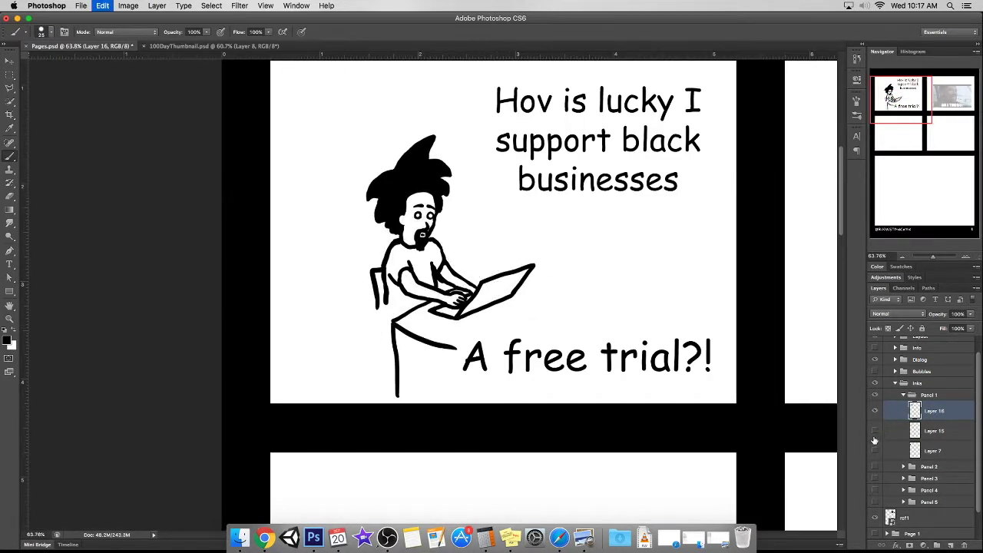
click(875, 432)
mouse_move(430, 302)
mouse_down()
mouse_move(367, 326)
mouse_move(373, 401)
mouse_up()
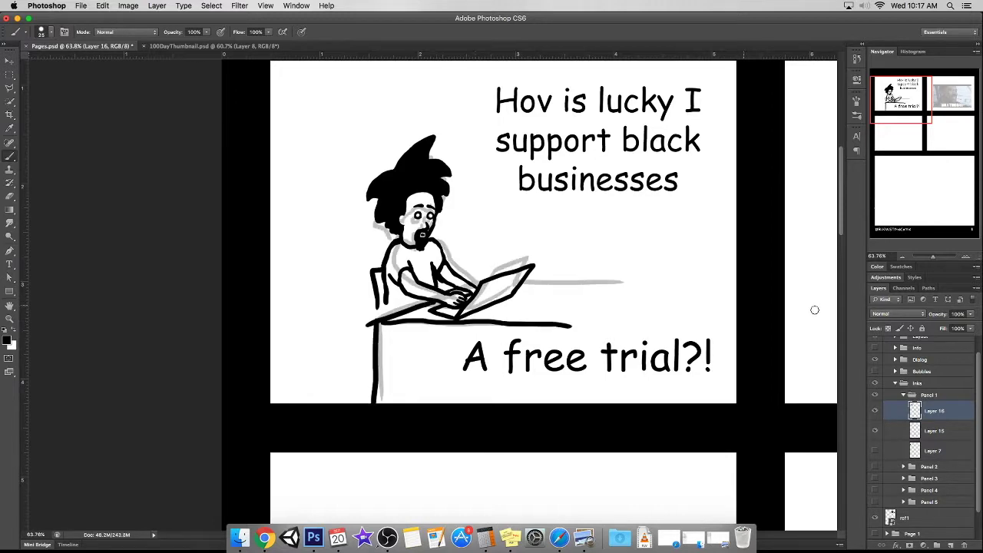
click(874, 430)
drag(921, 256, 938, 258)
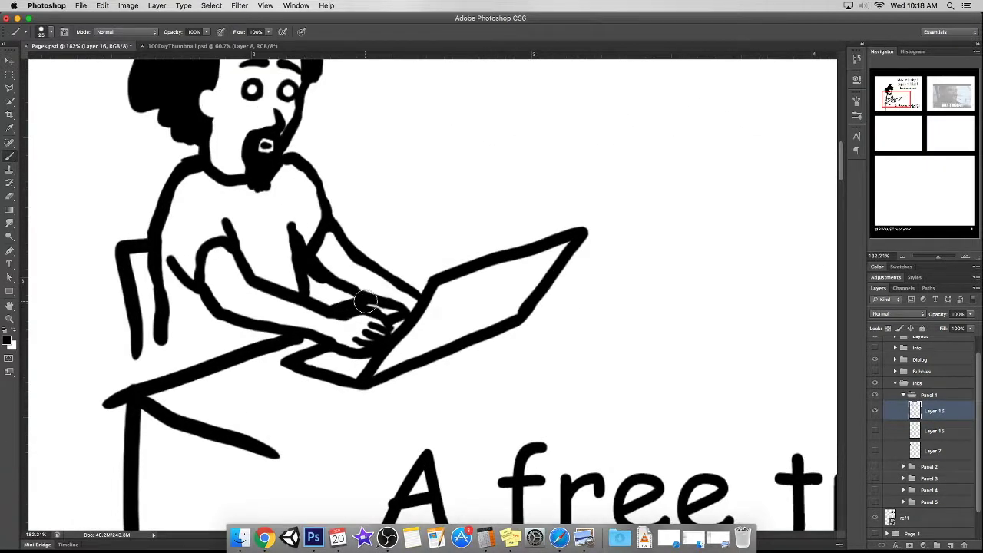
Select the desk leg with the Polygonal Lasso, shift it left, and deselect.
key(l)
click(217, 395)
click(290, 416)
click(326, 469)
click(100, 516)
click(87, 247)
double_click(304, 200)
key(v)
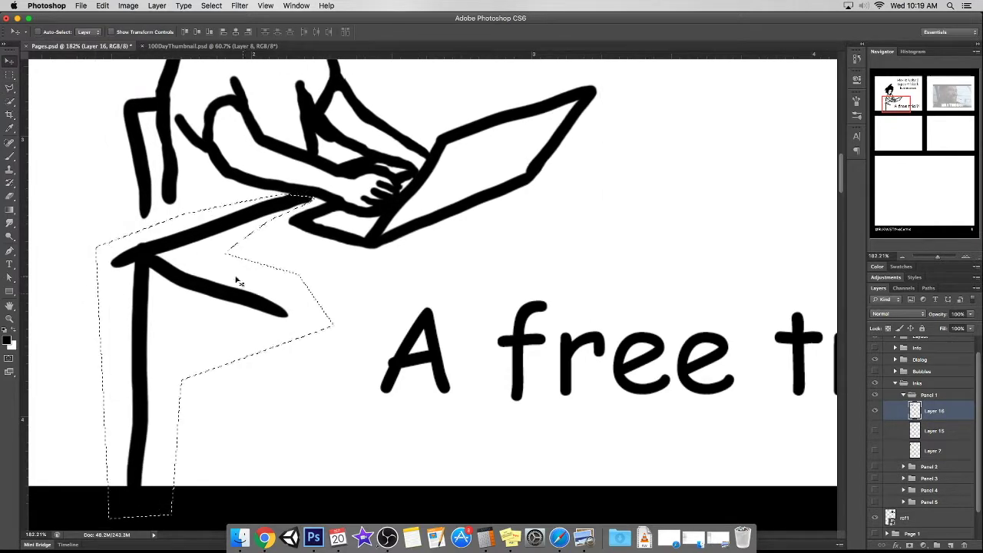
drag(237, 281, 215, 279)
drag(938, 256, 935, 258)
key(ctrl+d)
Clean up the blob at the desk's left corner.
click(11, 155)
drag(269, 298, 259, 330)
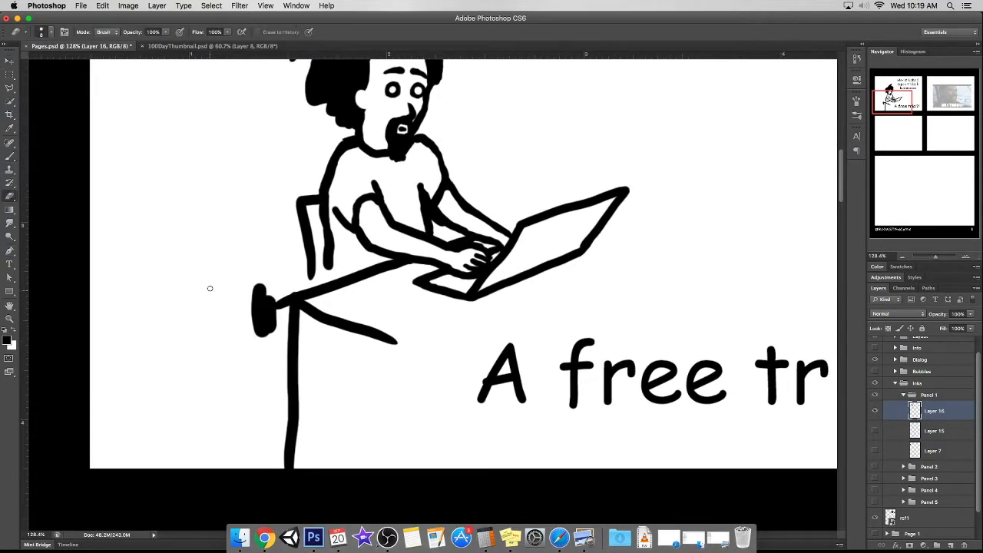
drag(266, 289, 260, 328)
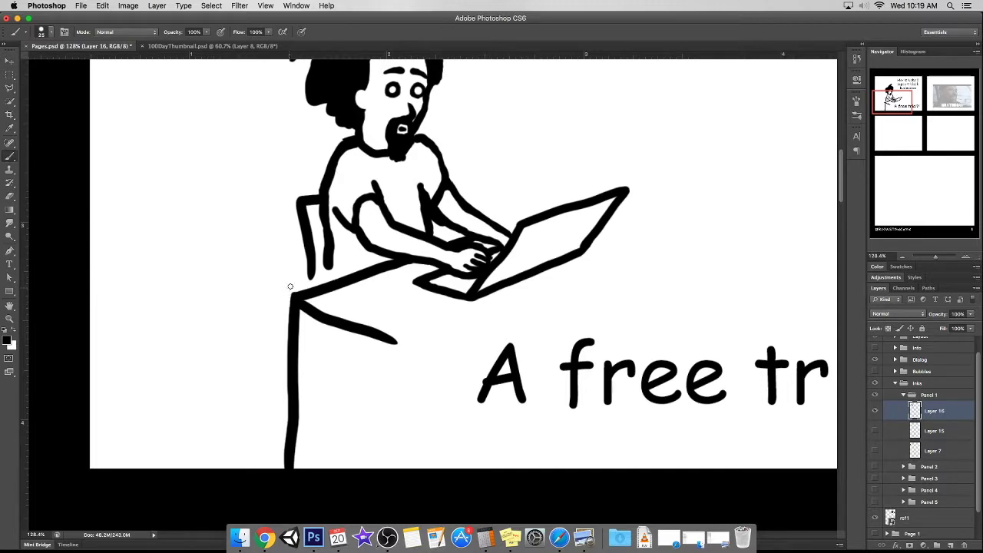
key(super+minus)
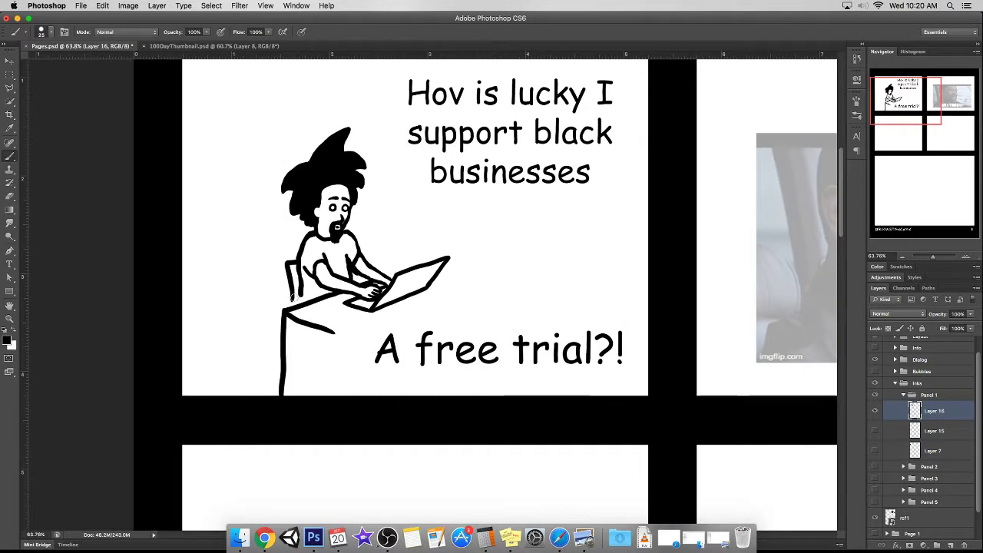
Lengthen the arm stroke toward the keyboard and thicken the arm beside the torso.
scroll(307, 295, up, 3)
scroll(307, 295, up, 2)
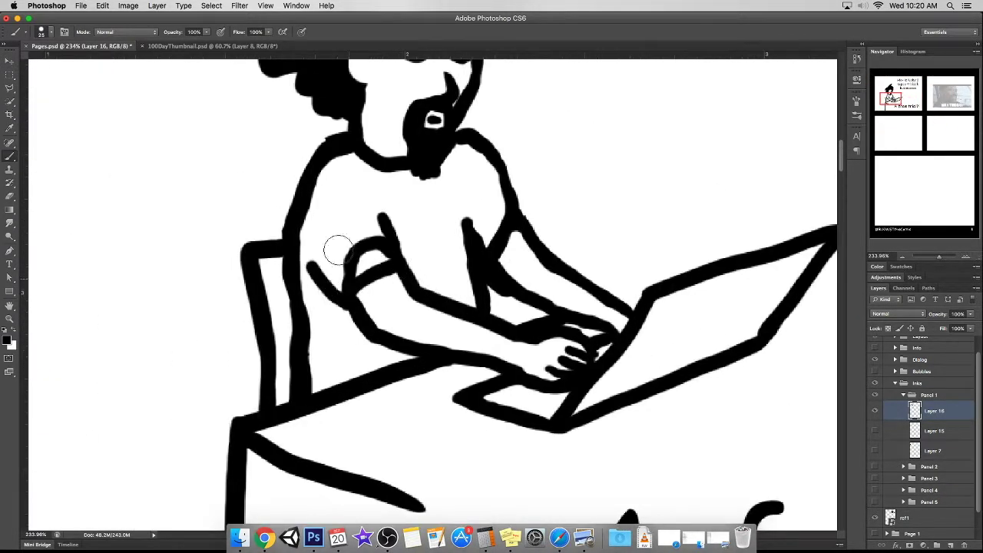
drag(319, 270, 352, 306)
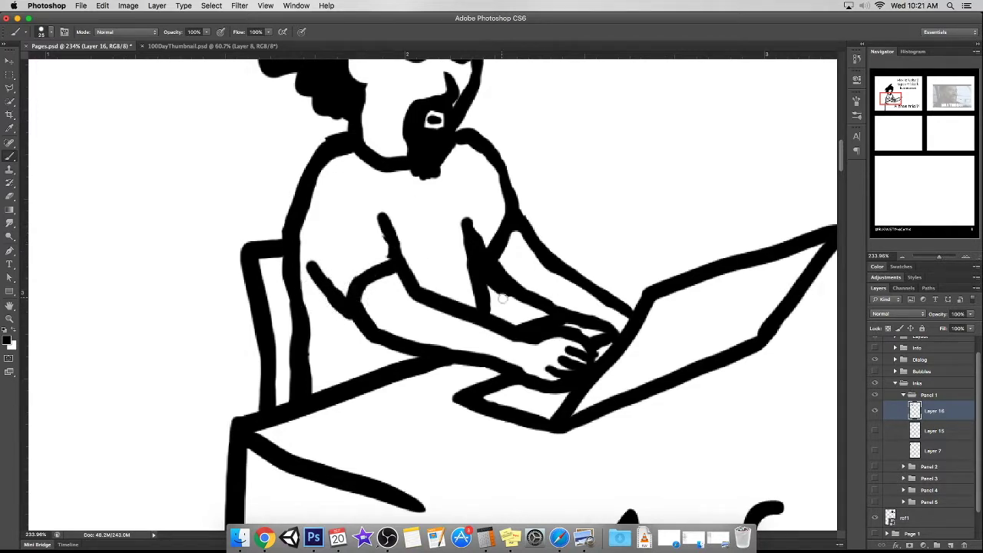
drag(476, 269, 486, 231)
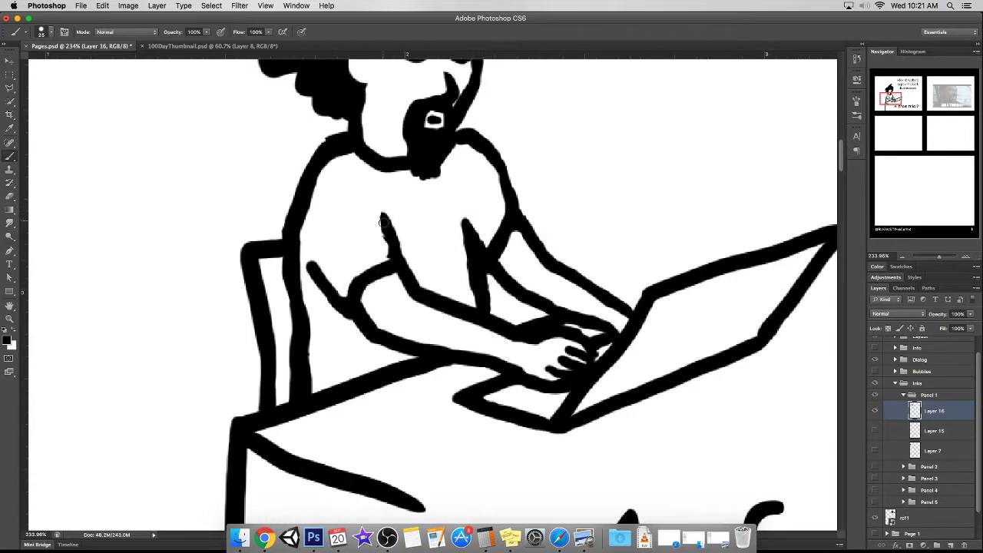
scroll(649, 231, up, 5)
scroll(649, 231, right, 4)
scroll(391, 254, down, 6)
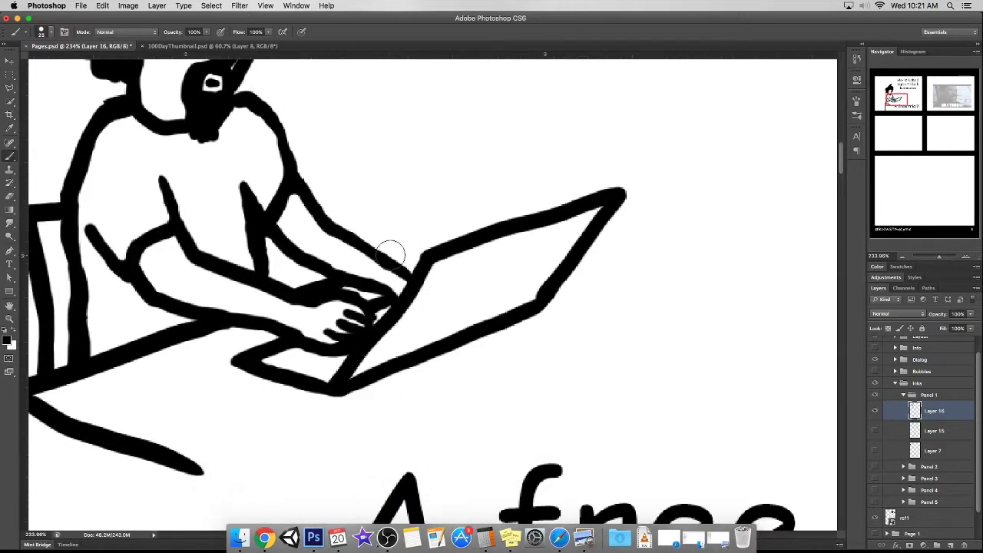
Redraw the laptop lid edge and extend it into a long line up and right.
drag(388, 257, 553, 196)
key(ctrl+z)
drag(388, 263, 426, 244)
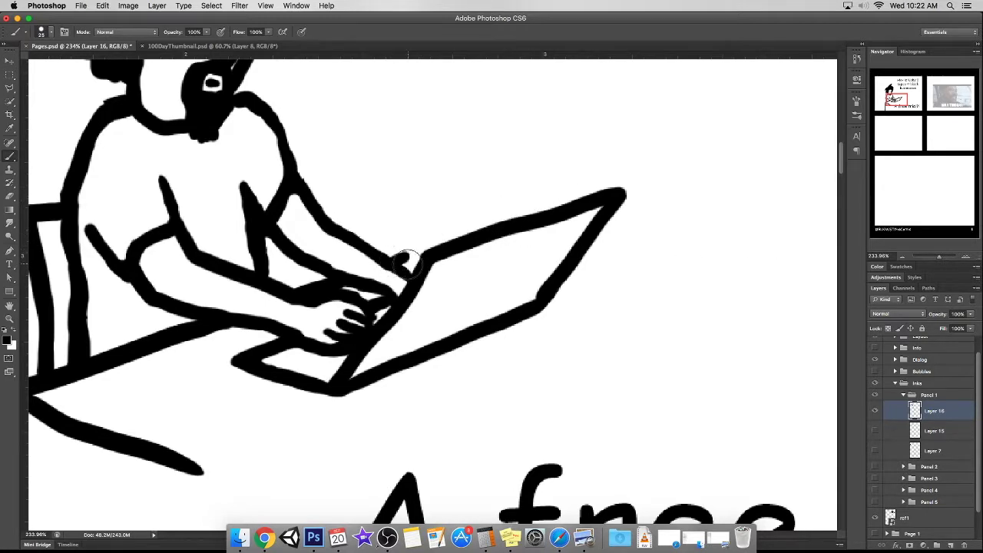
scroll(478, 266, down, 3)
scroll(557, 226, up, 4)
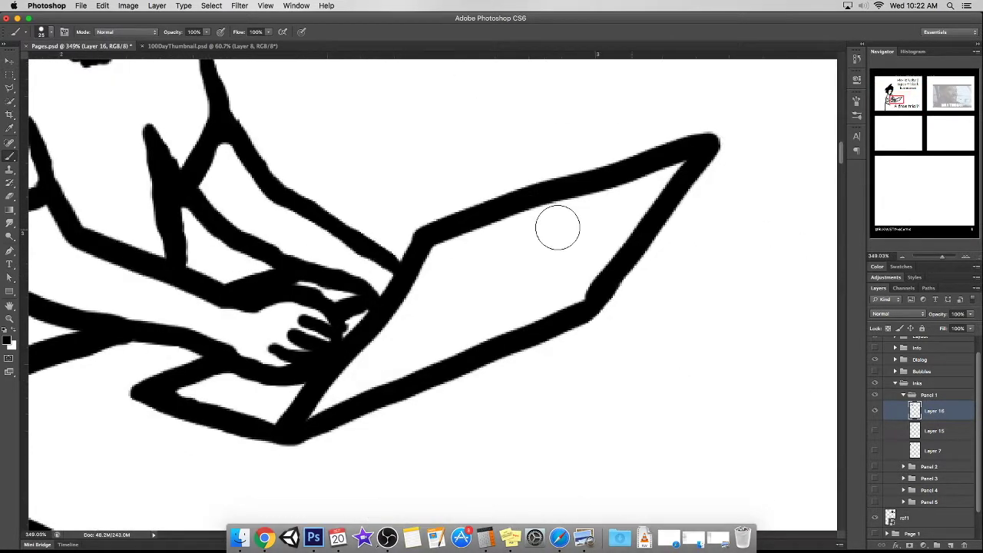
drag(939, 258, 932, 256)
drag(488, 255, 590, 223)
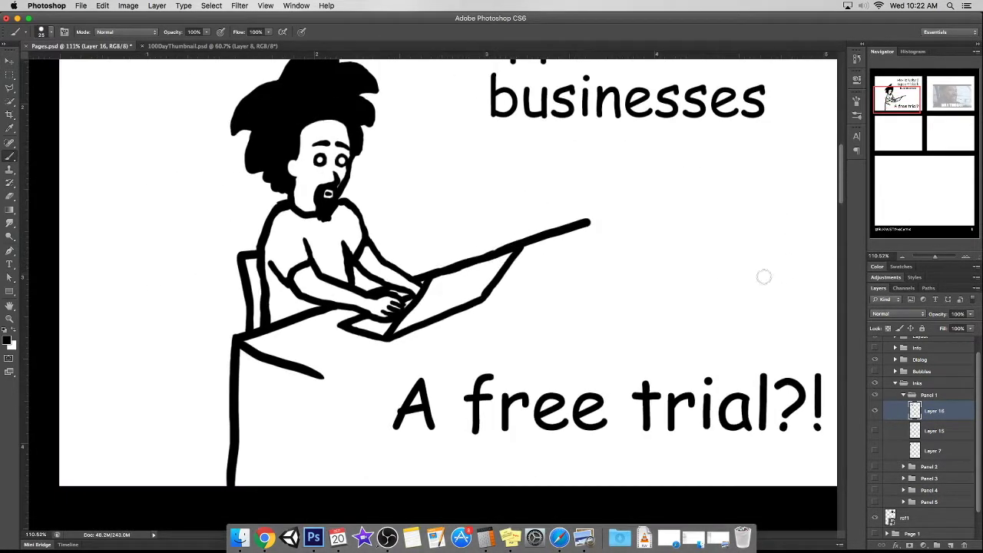
drag(934, 256, 939, 256)
key(ctrl+z)
key(ctrl+z)
key(ctrl+z)
key(ctrl+z)
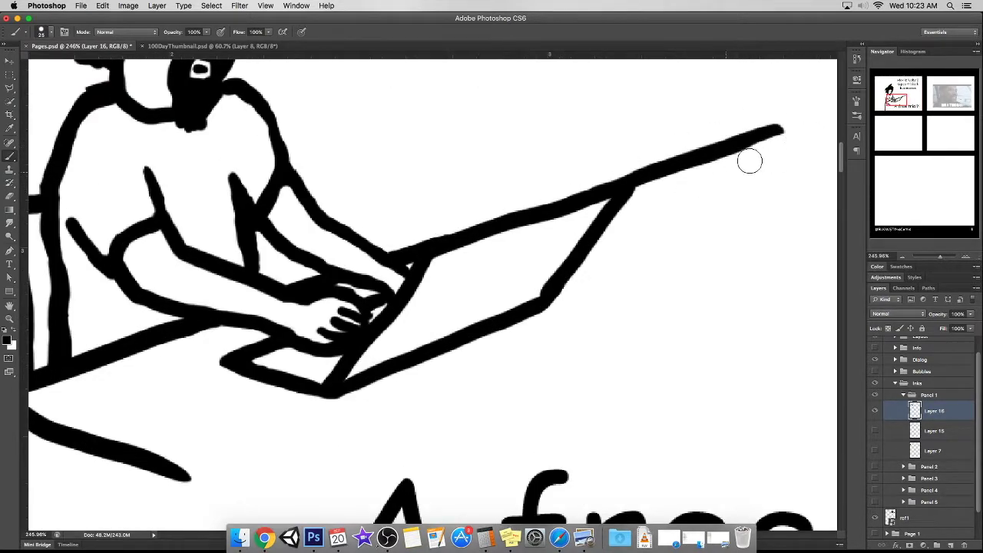
drag(945, 259, 943, 261)
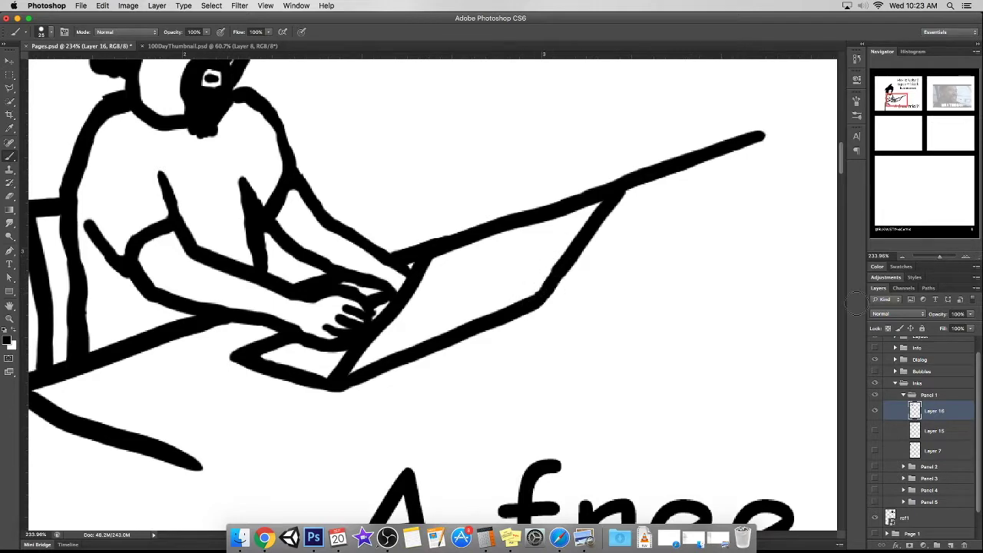
click(934, 254)
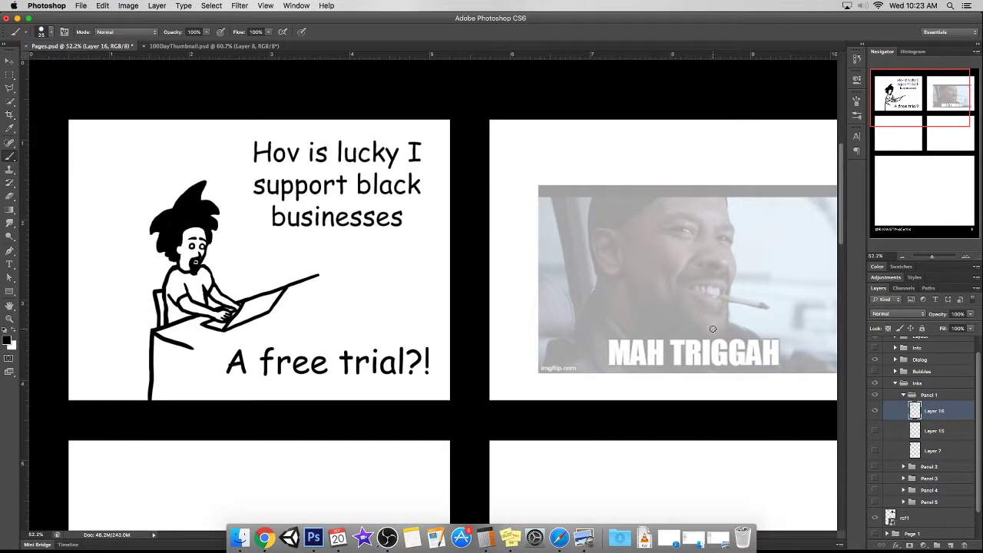
Move the logoSmall2 copy 2 layer from Panel 2 into the Panel 1 group and zoom in.
click(903, 466)
click(874, 483)
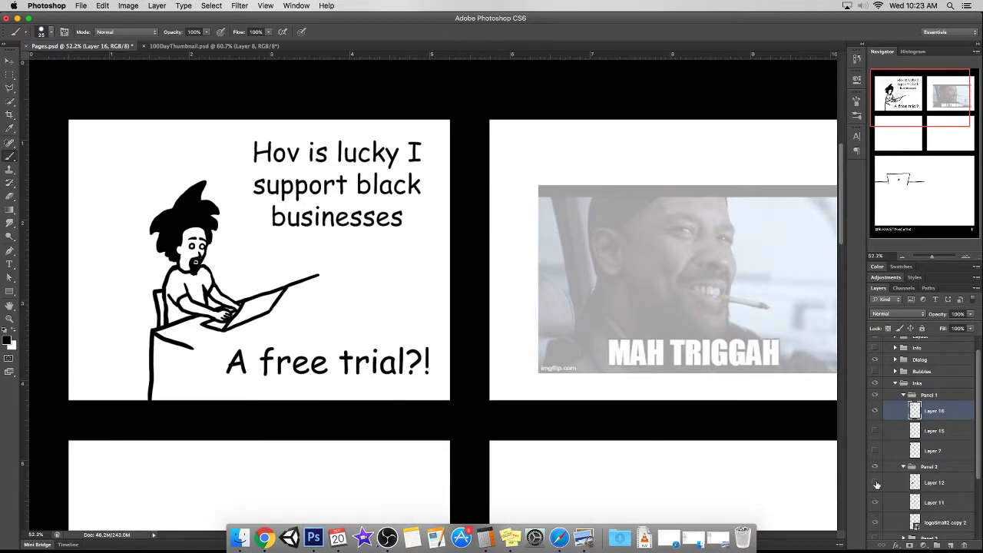
drag(922, 521, 933, 441)
key(ctrl+t)
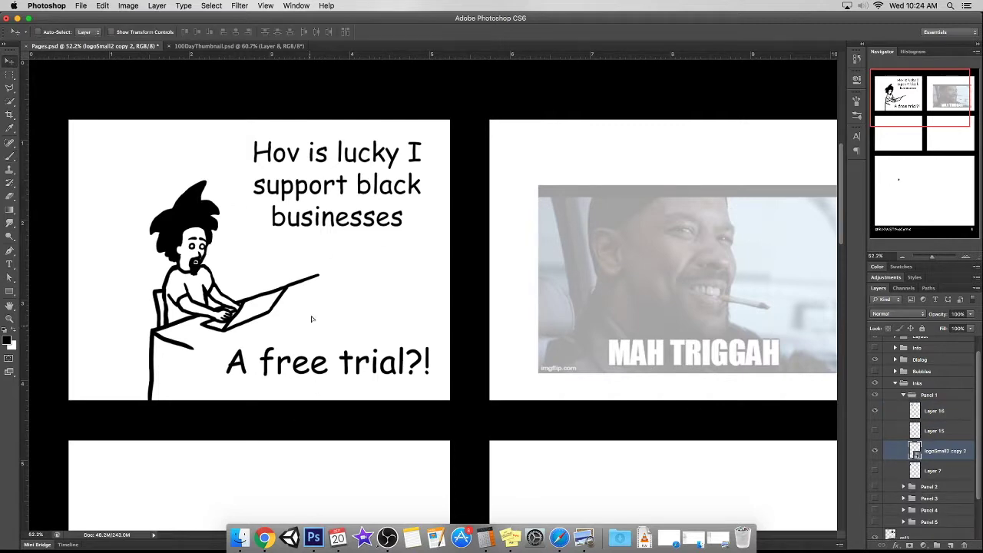
key(ctrl+plus)
key(ctrl+plus)
key(Return)
Transform the small logo to match the lid's angle and place it on the laptop lid.
click(102, 5)
click(261, 281)
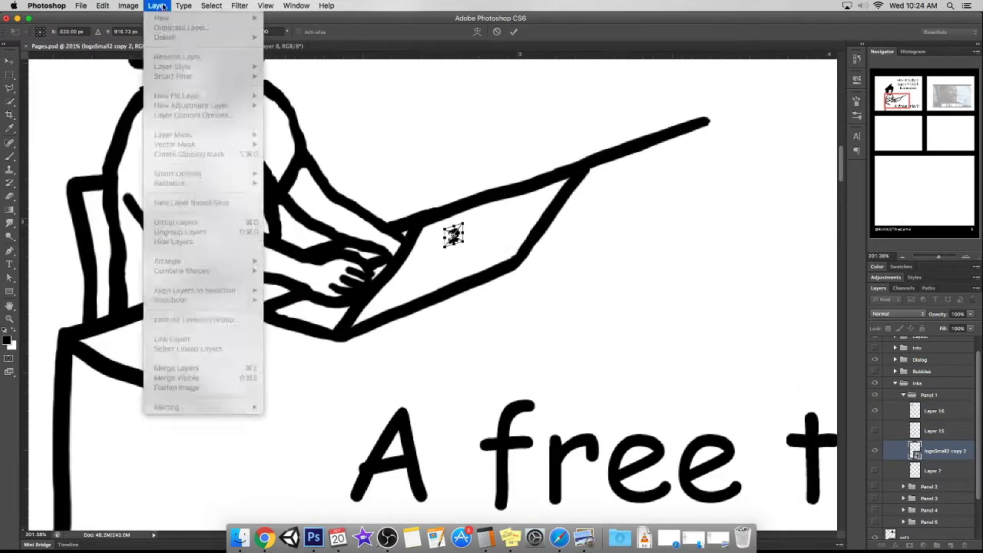
click(102, 5)
click(530, 228)
drag(470, 230, 466, 221)
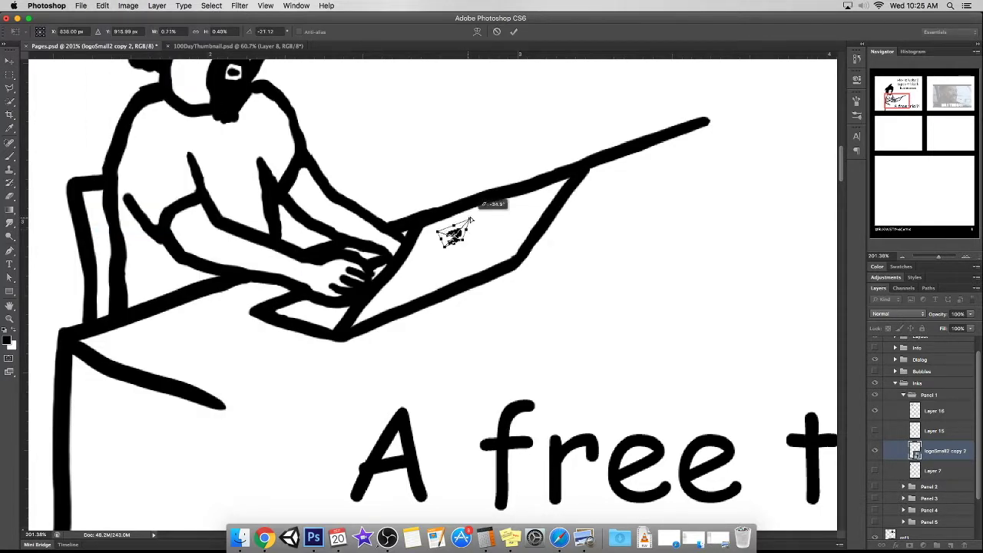
click(102, 5)
click(127, 222)
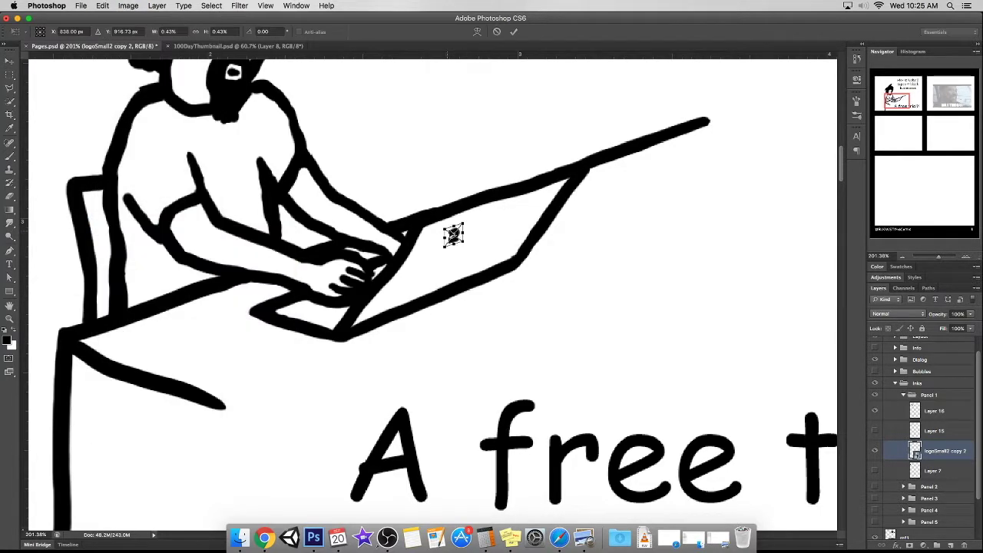
key(Return)
click(103, 5)
mouse_move(119, 232)
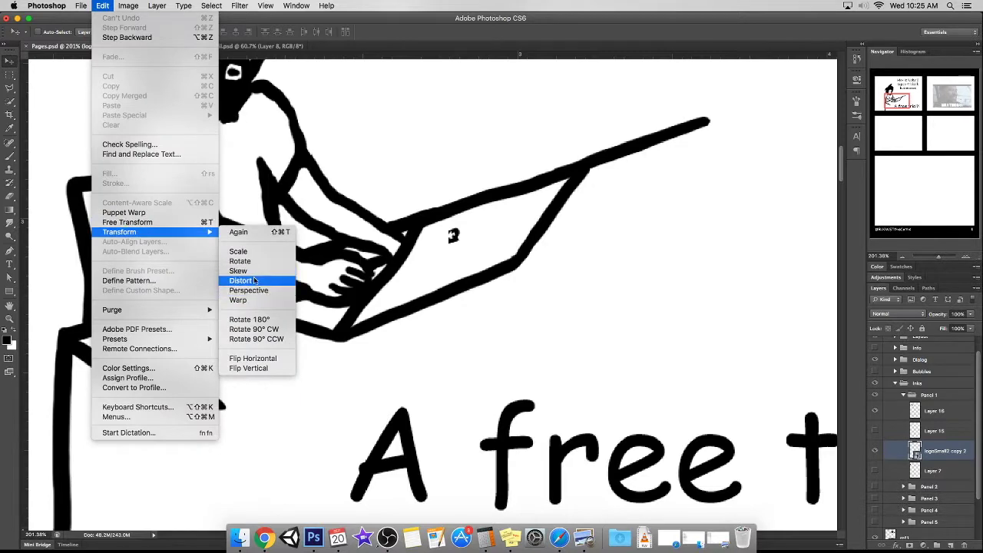
key(Escape)
drag(470, 232, 491, 245)
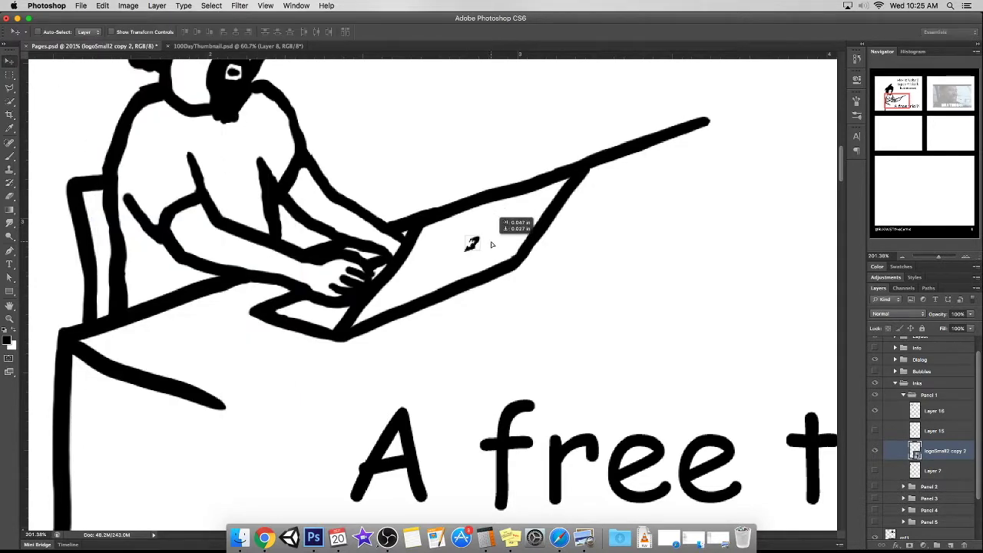
Switch to the Brush on Layer 16 and remove Layer 15 from Panel 1.
scroll(491, 244, down, 3)
scroll(491, 244, down, 1)
scroll(491, 244, up, 1)
key(b)
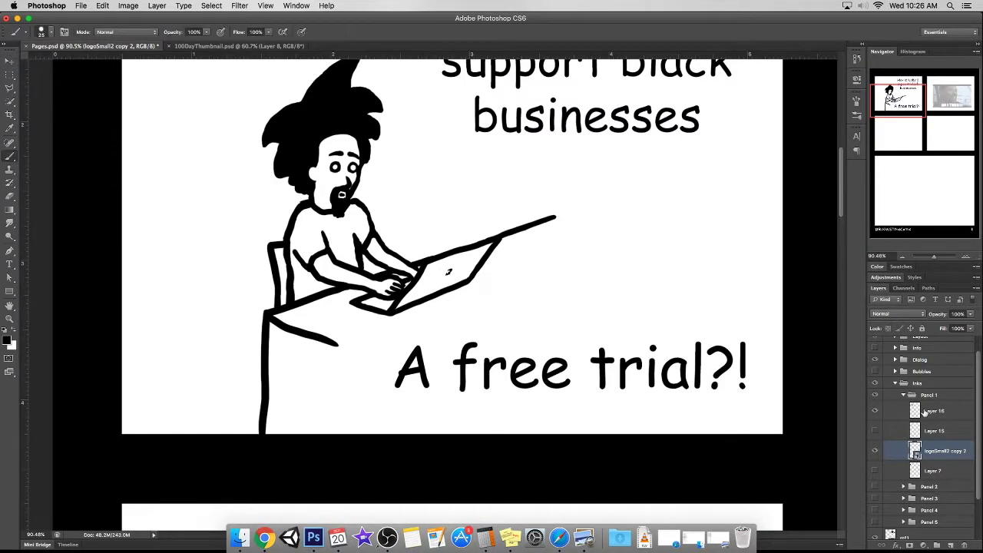
click(925, 412)
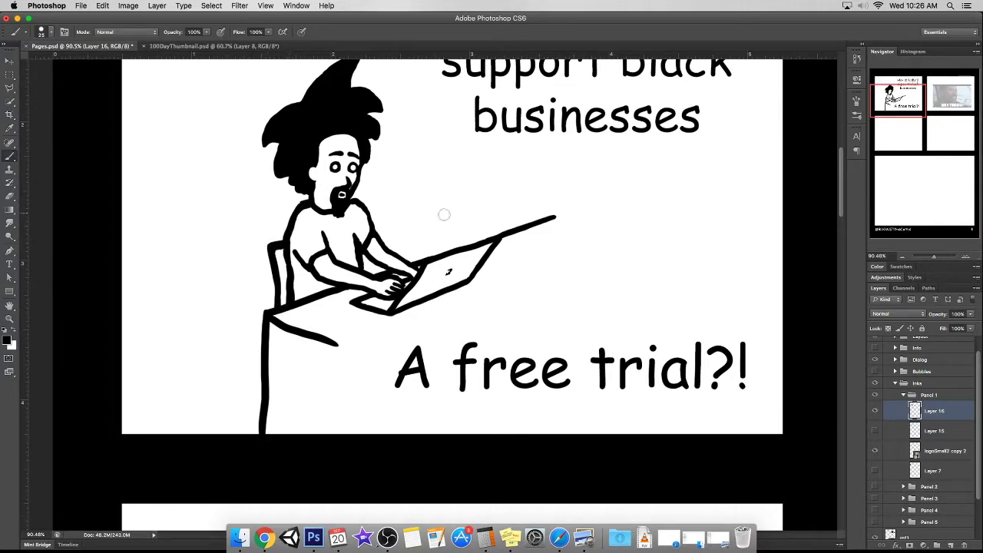
scroll(444, 215, down, 3)
scroll(537, 230, up, 1)
scroll(796, 177, right, 3)
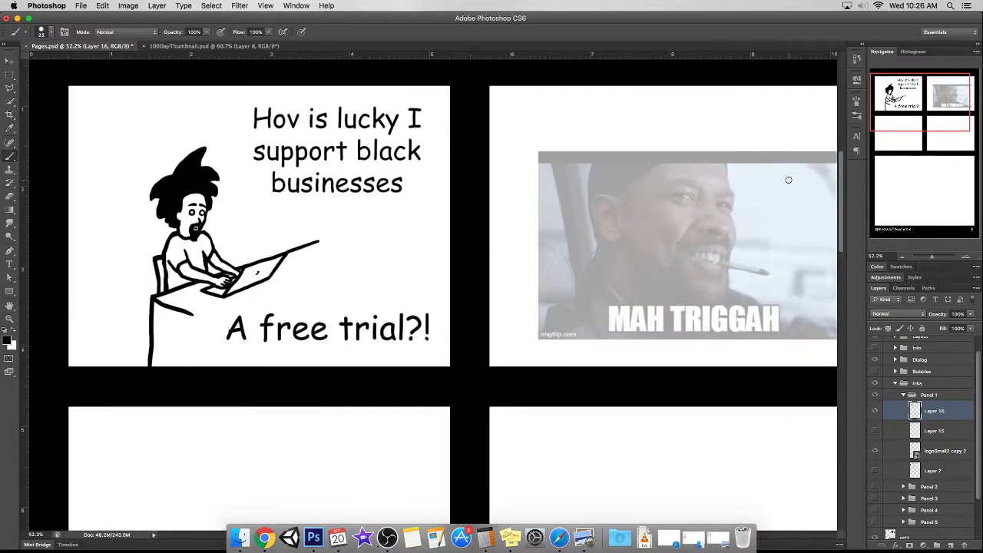
click(876, 454)
Show the Layer 7 sketch and scale it over the smoker's head in panel 2.
click(933, 443)
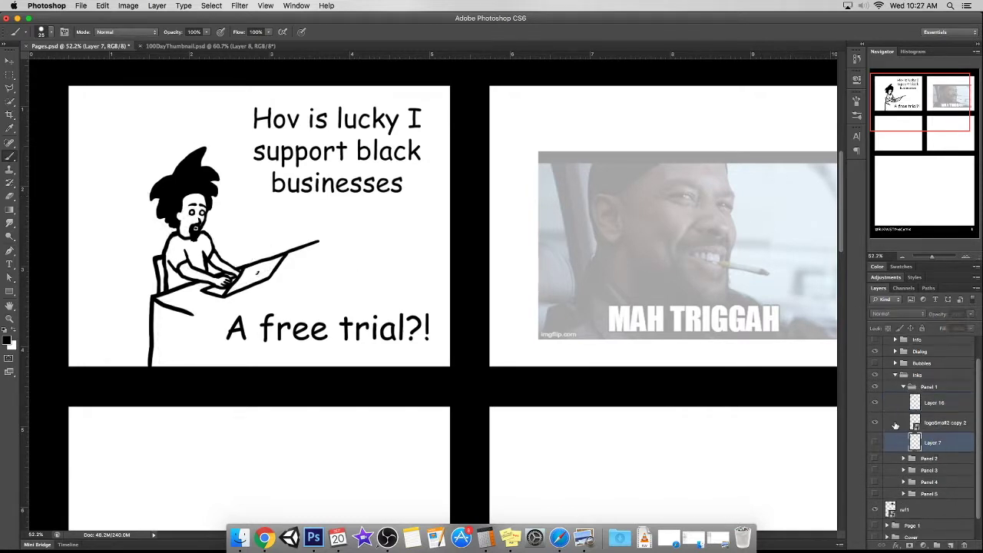
key(v)
click(874, 442)
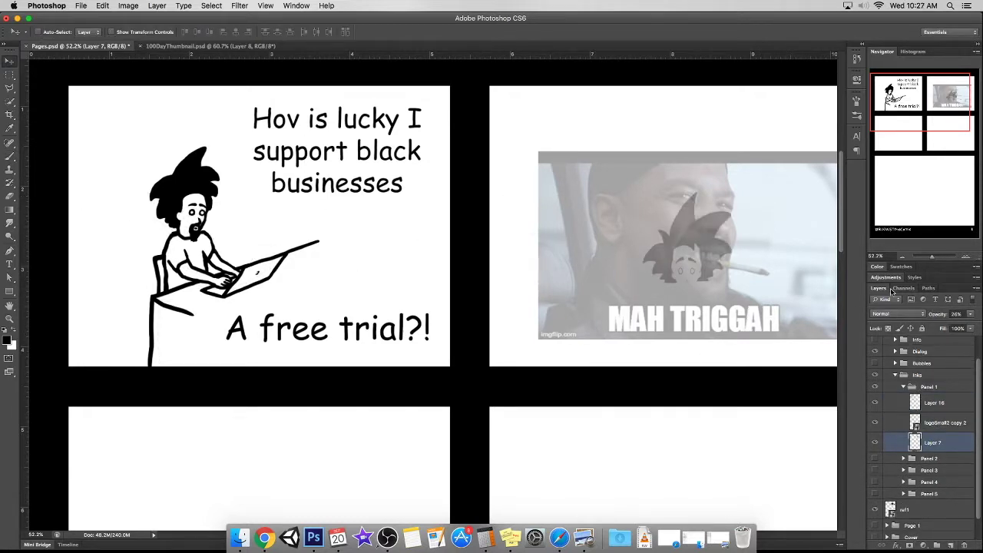
key(ctrl+t)
drag(691, 246, 620, 181)
mouse_move(671, 220)
mouse_down()
mouse_move(755, 216)
mouse_move(653, 291)
mouse_up()
key(Return)
drag(927, 255, 927, 256)
drag(691, 226, 733, 295)
key(ctrl+1)
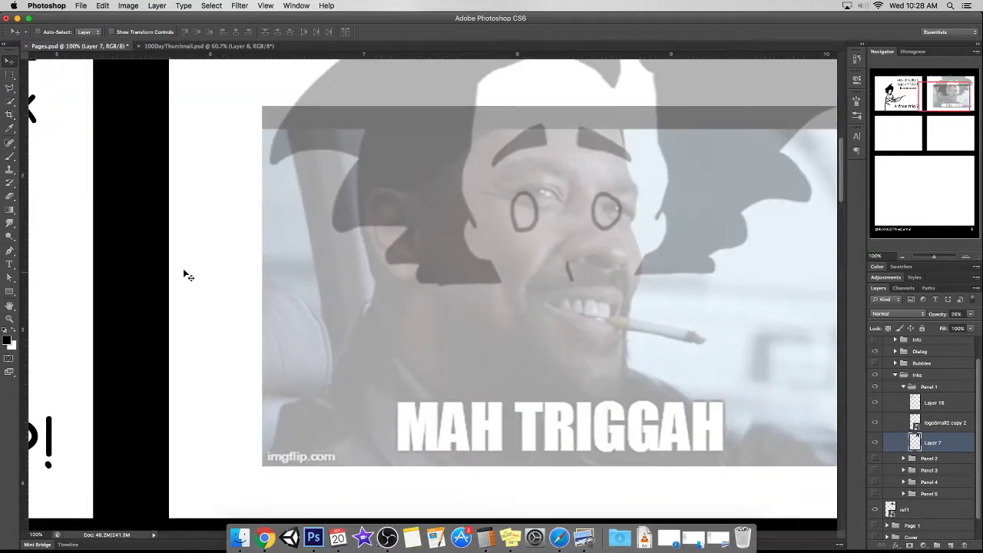
Move Layer 7 into the Panel 2 group and merge Layers 12 and 11 into Layer 17.
click(877, 405)
drag(882, 442, 910, 459)
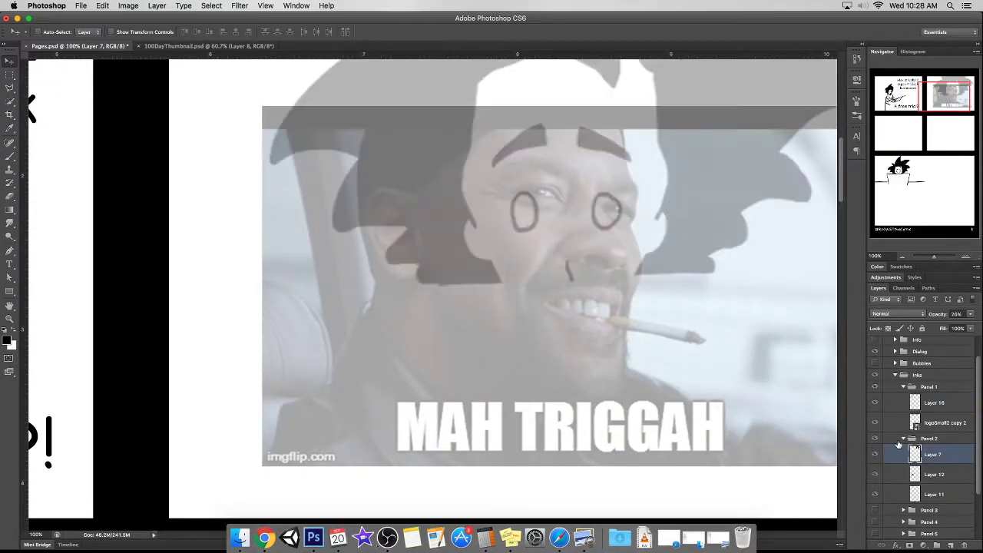
click(932, 475)
shift+click(933, 494)
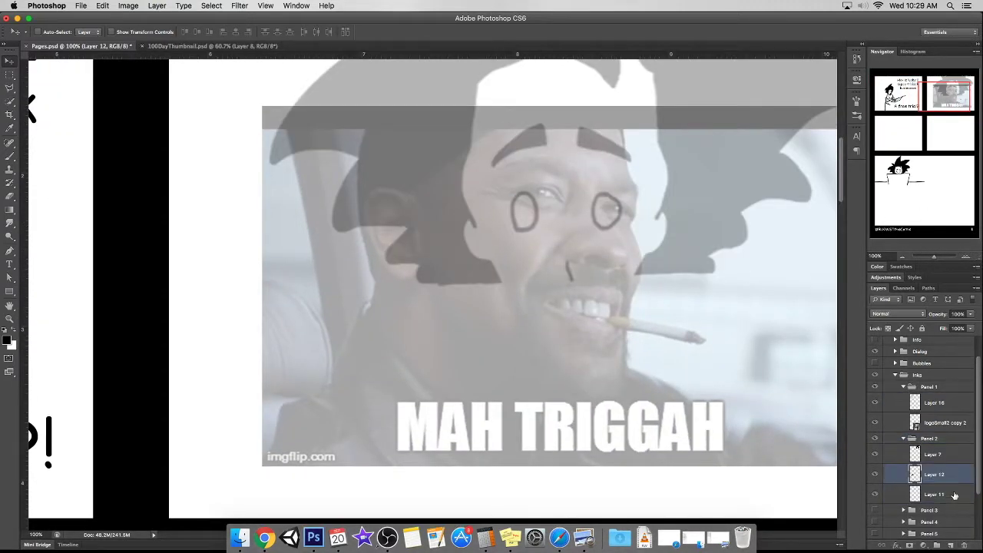
key(ctrl+e)
click(900, 387)
Ink curved eyebrow strokes over both eyes, redoing the loops that went wrong.
key(b)
scroll(492, 291, right, 5)
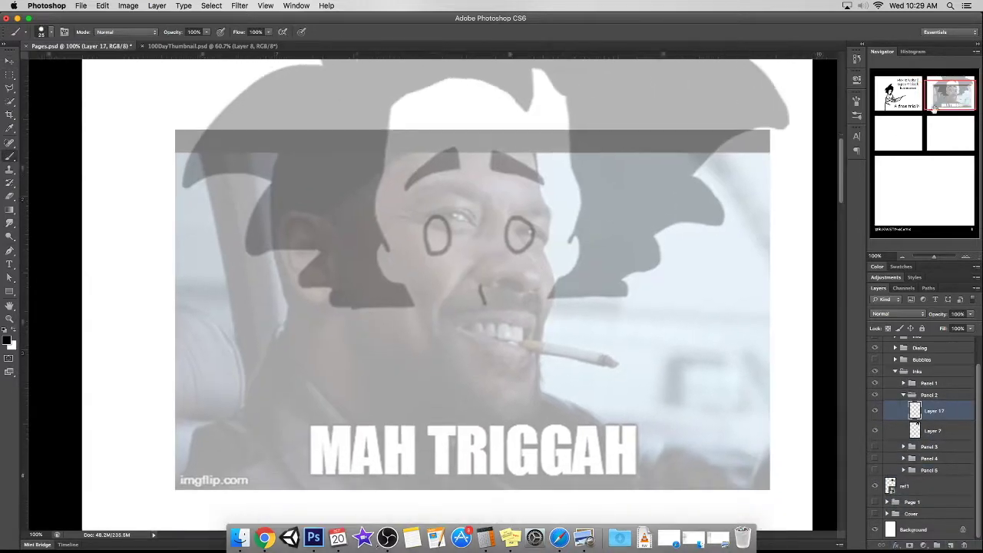
drag(508, 230, 544, 247)
key(ctrl+z)
mouse_move(434, 207)
mouse_down()
mouse_move(480, 230)
mouse_move(432, 219)
mouse_up()
key(ctrl+z)
key(ctrl+z)
key(ctrl+z)
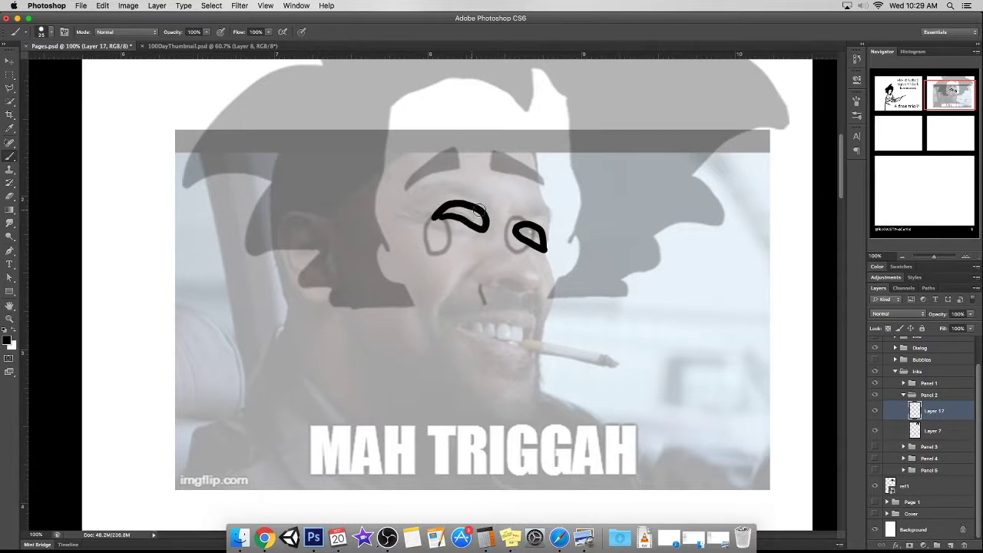
key(ctrl+z)
mouse_move(429, 221)
mouse_down()
mouse_move(469, 206)
mouse_move(431, 218)
mouse_up()
key(ctrl+z)
drag(535, 224, 545, 245)
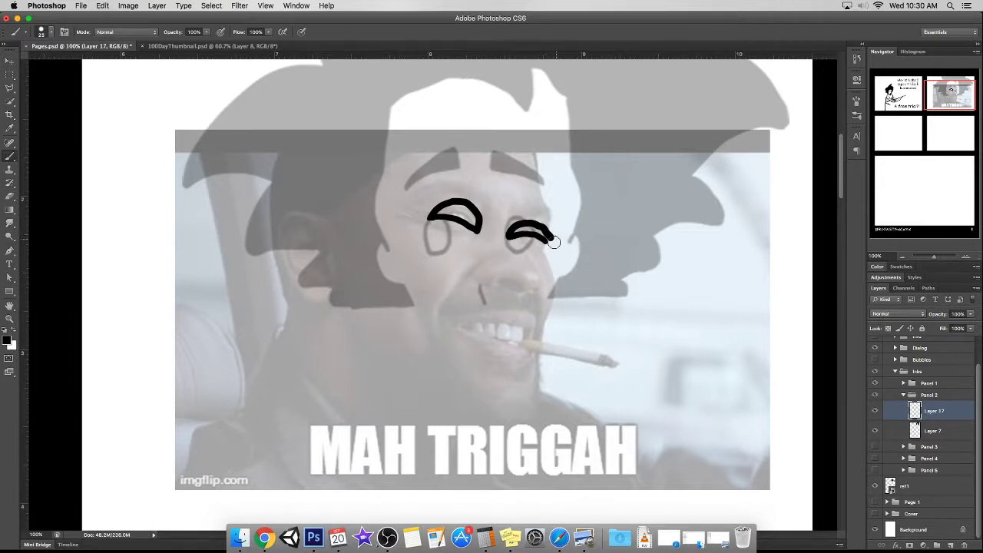
Thicken the right eye's upper stroke and draw the short line under the nose.
scroll(552, 239, up, 5)
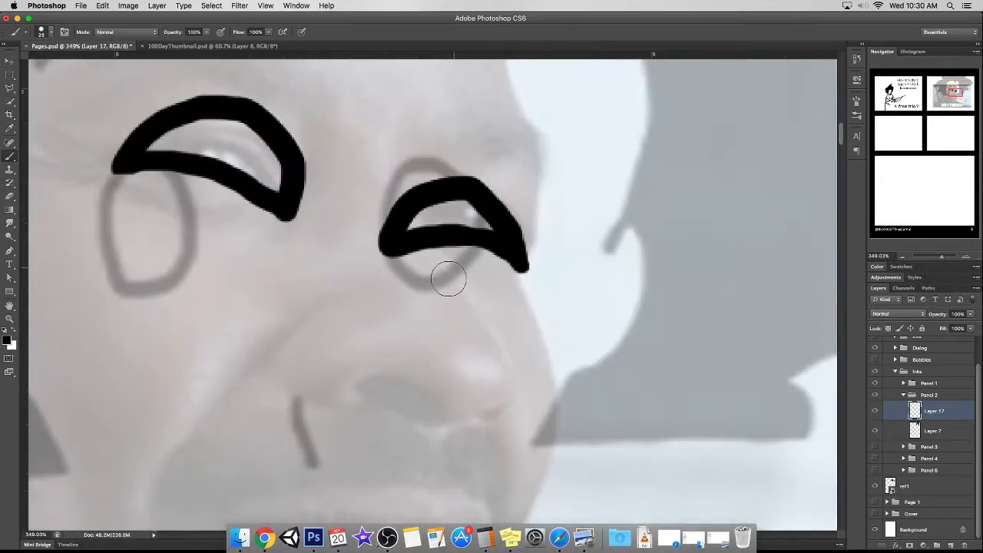
drag(477, 206, 470, 187)
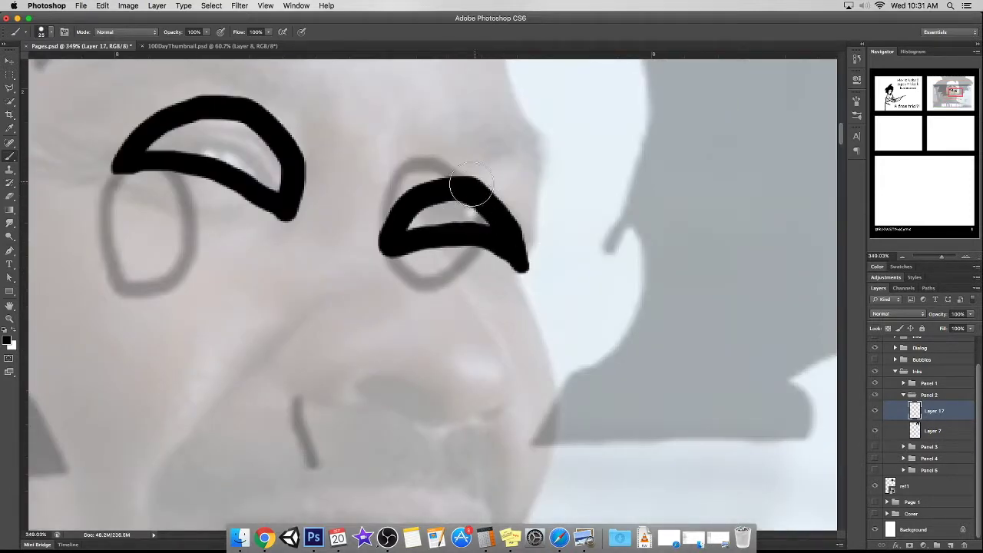
scroll(510, 184, down, 5)
scroll(461, 269, down, 3)
scroll(432, 346, up, 5)
drag(444, 317, 388, 352)
scroll(456, 307, down, 3)
scroll(492, 230, up, 3)
drag(516, 200, 516, 223)
key(ctrl+z)
Draw a long brow arcing over both eyes, erase its middle, and hide the reference photo.
drag(374, 194, 572, 245)
mouse_move(519, 191)
mouse_down()
mouse_move(574, 244)
mouse_move(530, 201)
mouse_move(460, 161)
mouse_move(376, 192)
mouse_up()
key(ctrl+z)
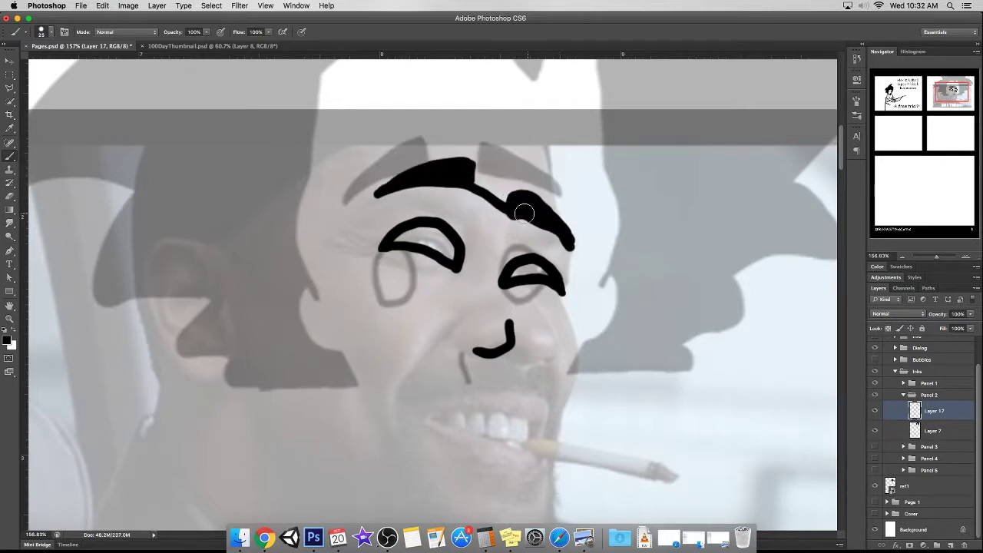
drag(502, 179, 485, 189)
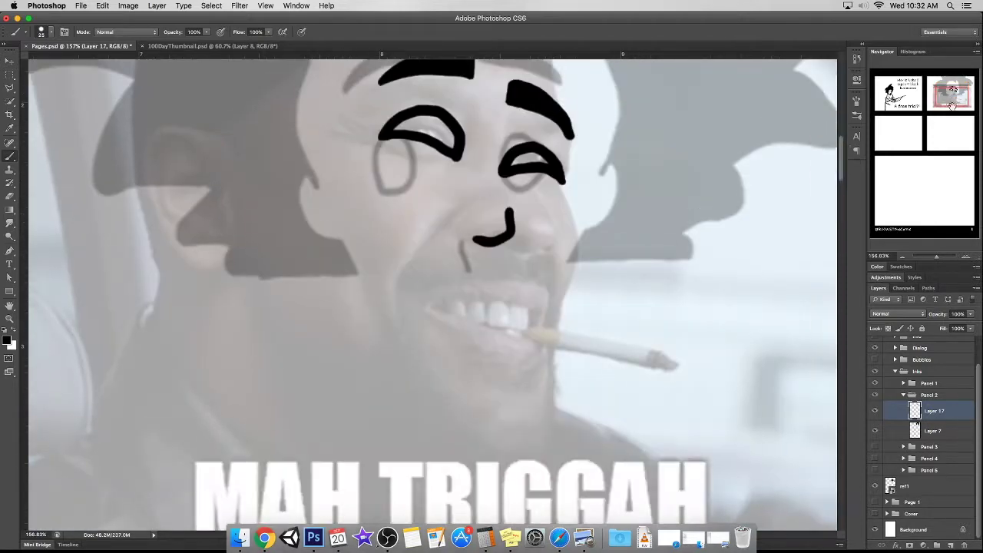
click(874, 430)
drag(936, 256, 934, 255)
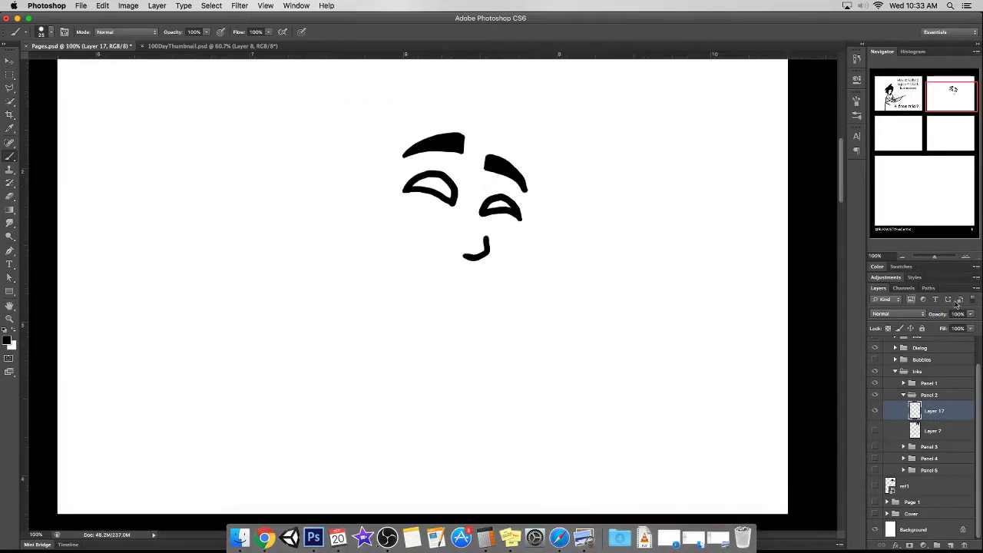
Ink a black goatee with long strands, the mouth loop and a rough cigarette.
key(super+z)
mouse_move(518, 282)
mouse_down()
mouse_move(436, 383)
mouse_move(506, 367)
mouse_up()
mouse_move(417, 300)
mouse_down()
mouse_move(491, 361)
mouse_move(437, 346)
mouse_move(484, 415)
mouse_move(444, 371)
mouse_up()
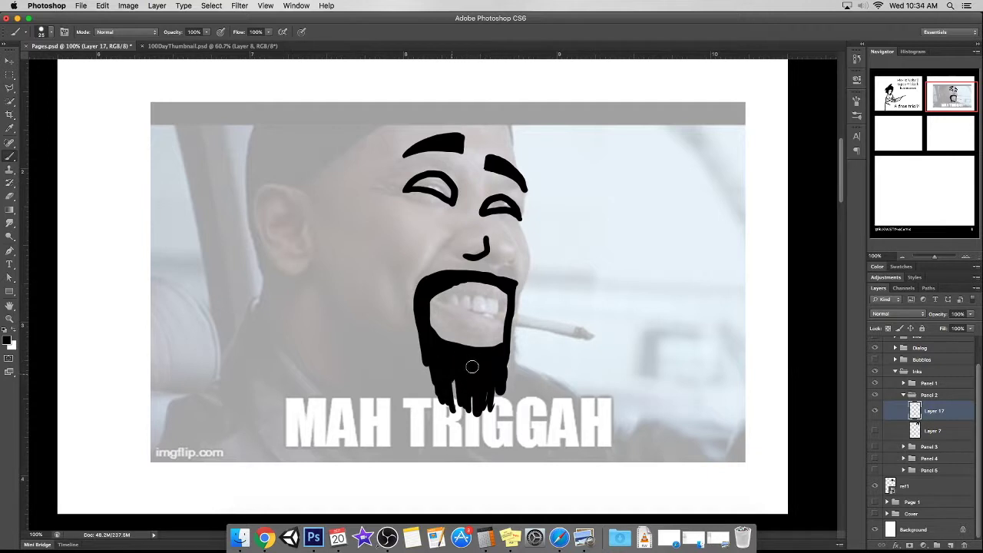
drag(462, 306, 549, 332)
drag(499, 310, 553, 321)
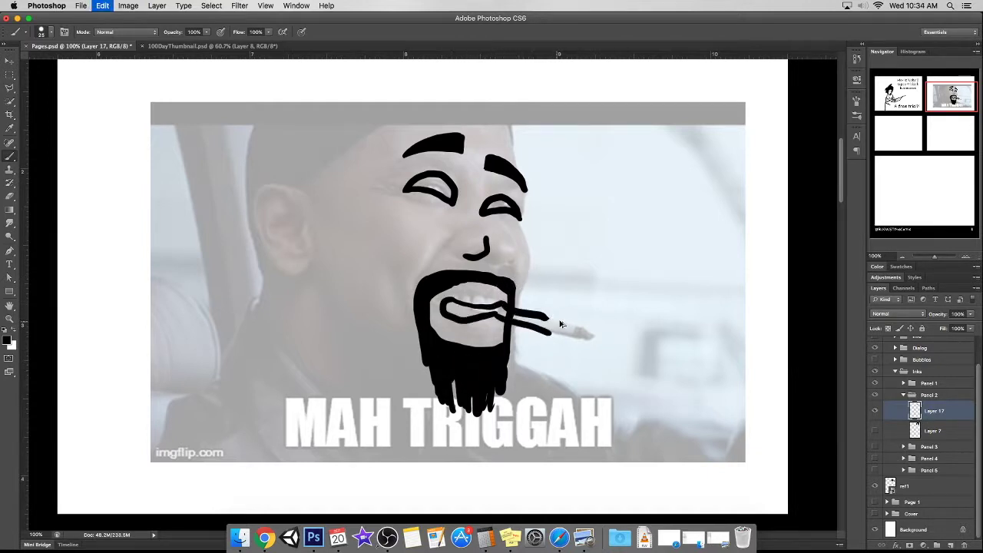
click(875, 485)
Redraw the cigarette, add teeth inside the mouth, and part the thickened moustache.
drag(934, 256, 937, 256)
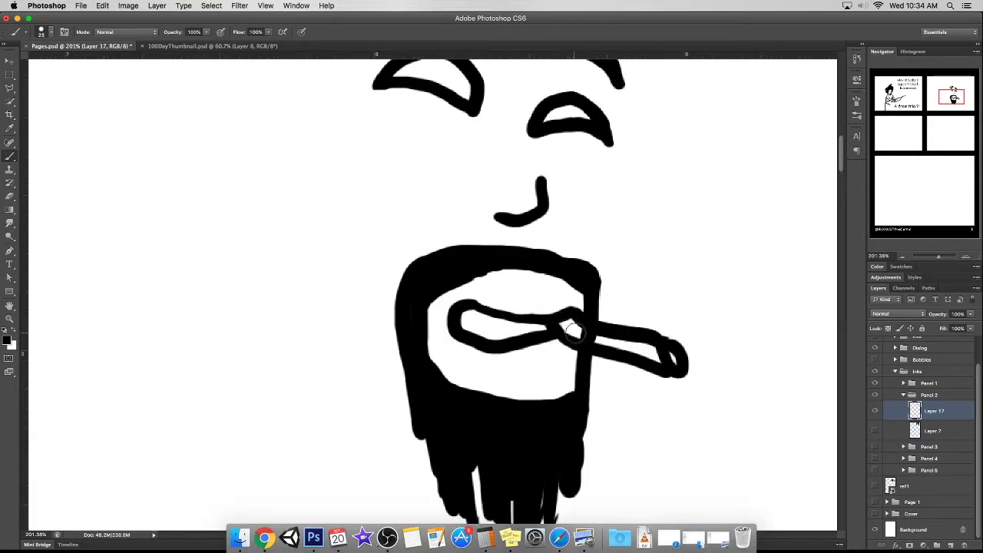
mouse_move(682, 323)
mouse_down()
mouse_move(687, 358)
mouse_move(599, 362)
mouse_move(575, 337)
mouse_up()
mouse_move(659, 374)
mouse_down()
mouse_move(603, 331)
mouse_move(680, 364)
mouse_up()
mouse_move(460, 317)
mouse_down()
mouse_move(526, 327)
mouse_move(490, 339)
mouse_up()
drag(504, 318, 502, 337)
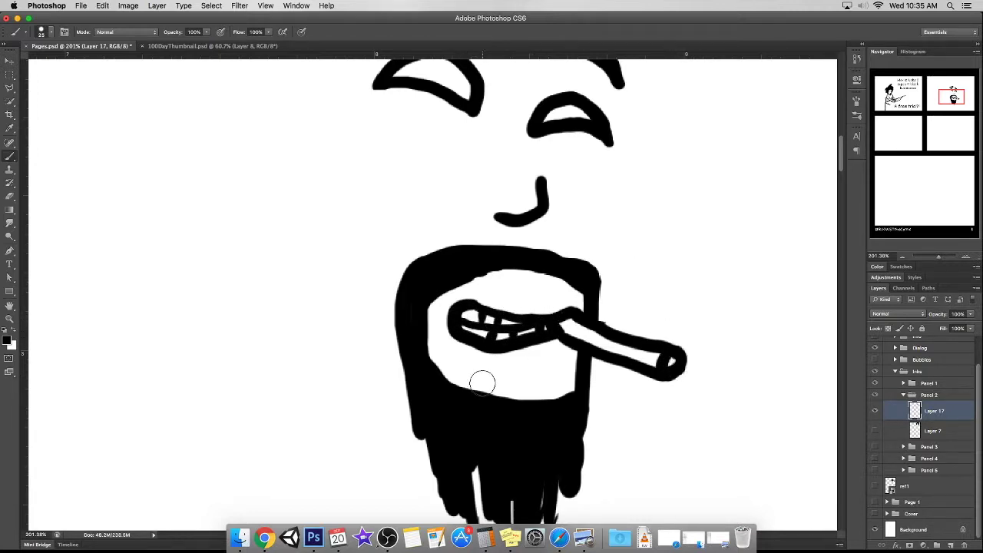
drag(470, 282, 423, 282)
drag(526, 248, 525, 282)
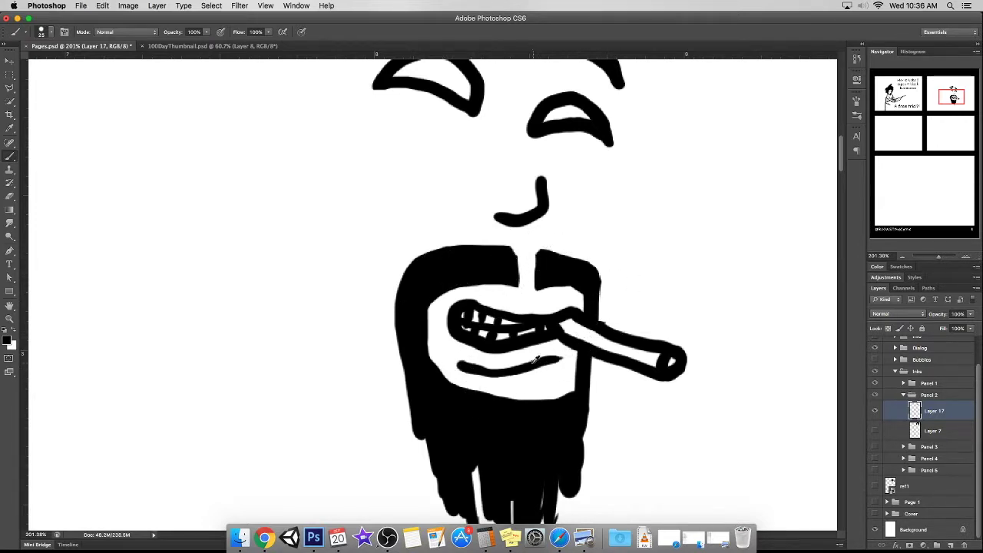
Draw the lower lip under the teeth, undoing and restoring the beard-edge strokes.
drag(463, 362, 551, 358)
drag(937, 256, 936, 256)
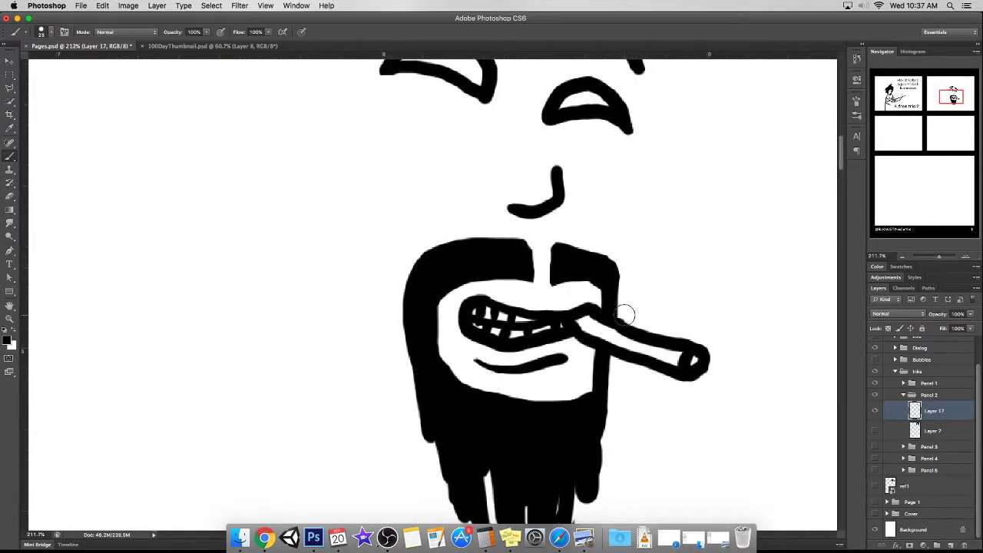
key(ctrl+alt+z)
key(ctrl+alt+z)
key(ctrl+shift+z)
key(ctrl+shift+z)
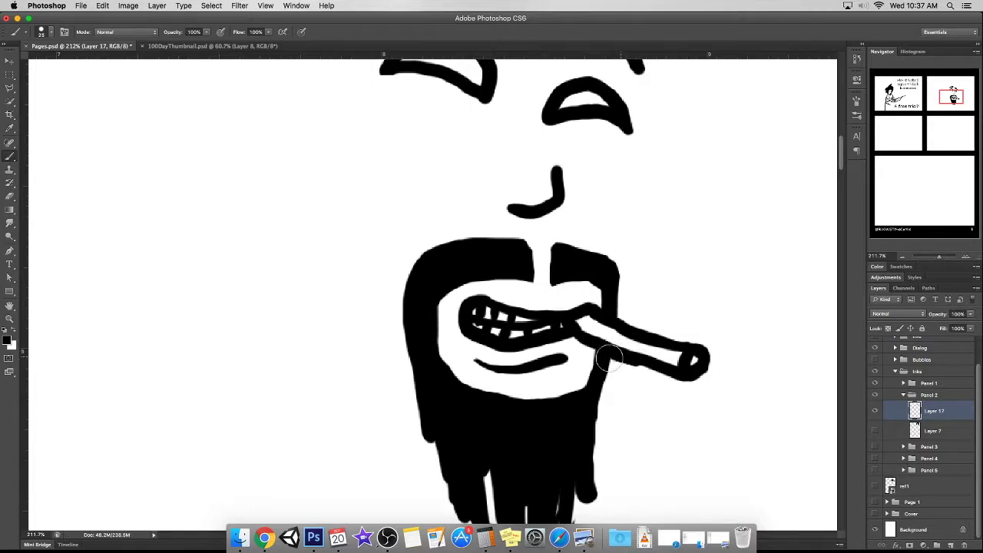
scroll(645, 361, down, 5)
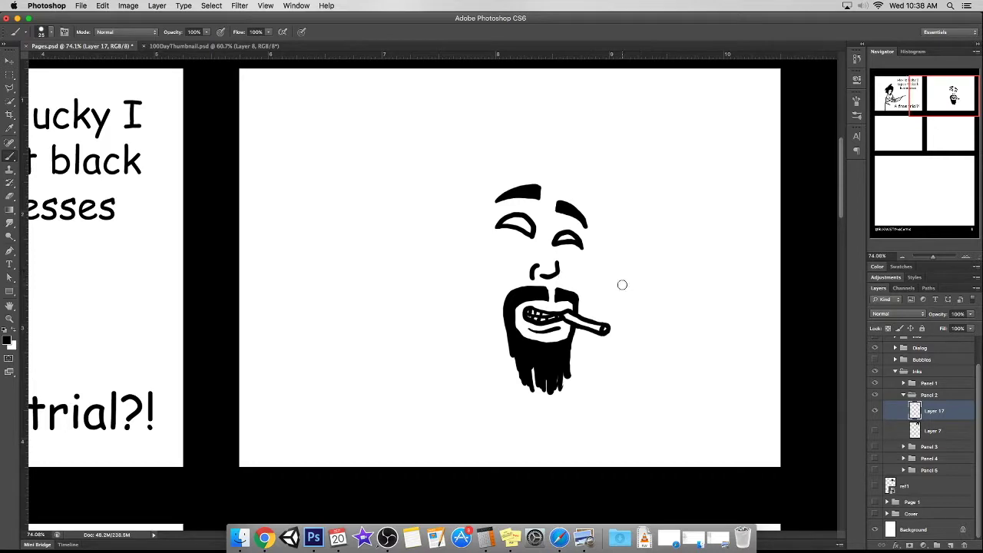
Show the grey hair guide and ink the hairline arc and right hair strand.
mouse_move(944, 96)
mouse_down()
mouse_move(902, 94)
mouse_move(933, 95)
mouse_up()
click(875, 431)
mouse_move(526, 171)
mouse_down()
mouse_move(568, 194)
mouse_move(519, 169)
mouse_move(437, 247)
mouse_move(441, 307)
mouse_up()
key(super+z)
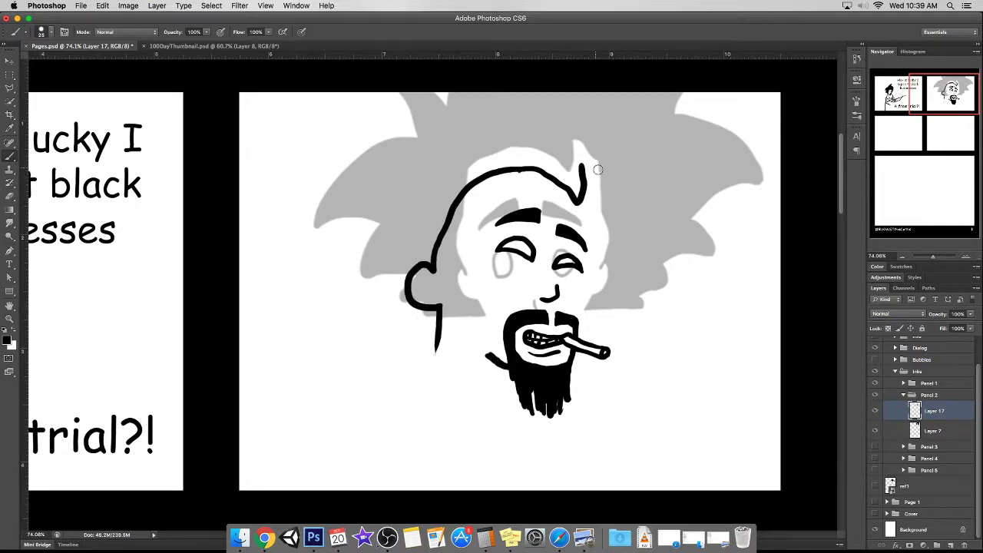
drag(589, 178, 594, 240)
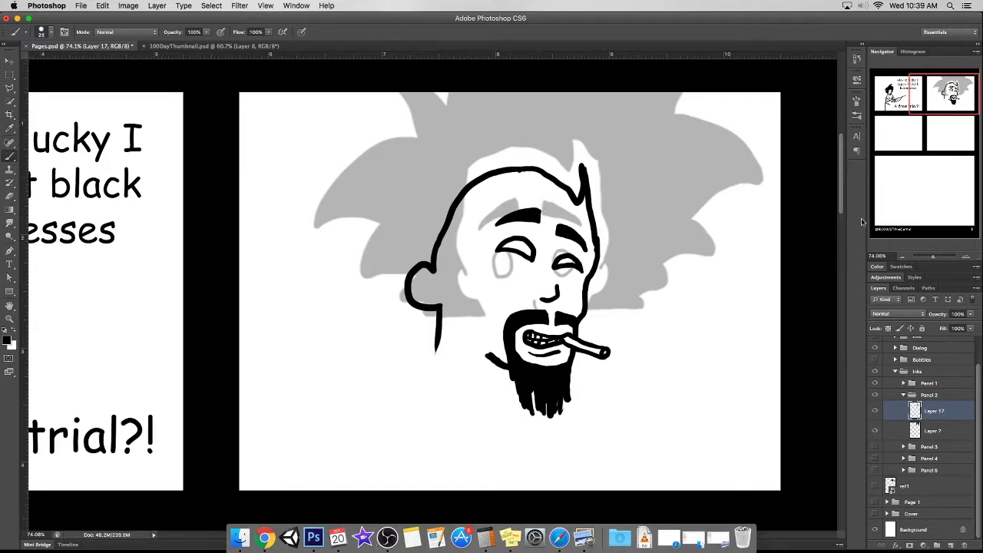
Draw the neck curve under the beard and the shoulder line on Layer 17.
click(932, 431)
mouse_move(932, 97)
mouse_down()
mouse_move(919, 98)
mouse_move(930, 96)
mouse_up()
click(932, 411)
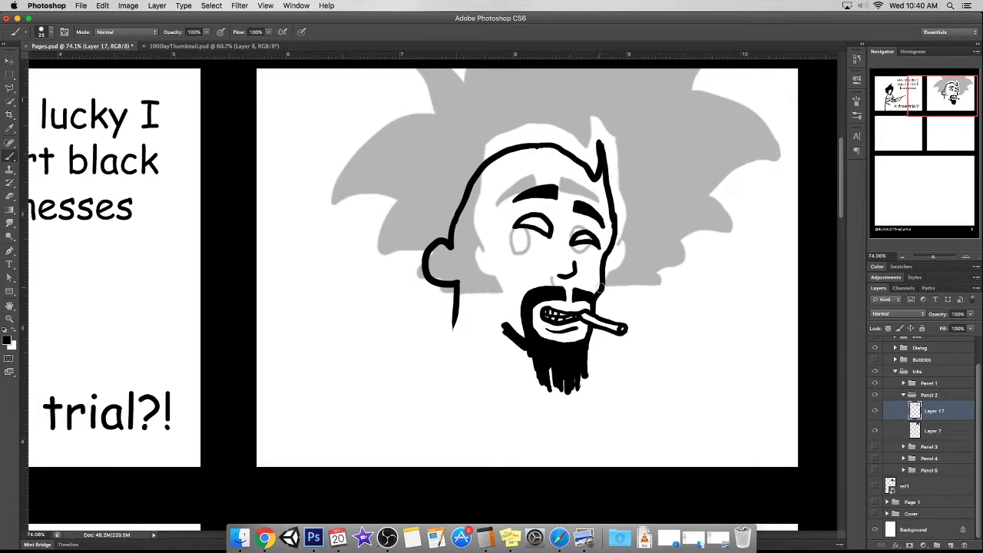
drag(455, 327, 522, 355)
mouse_move(441, 344)
mouse_down()
mouse_move(344, 437)
mouse_move(331, 395)
mouse_move(306, 464)
mouse_up()
key(ctrl+z)
key(ctrl+z)
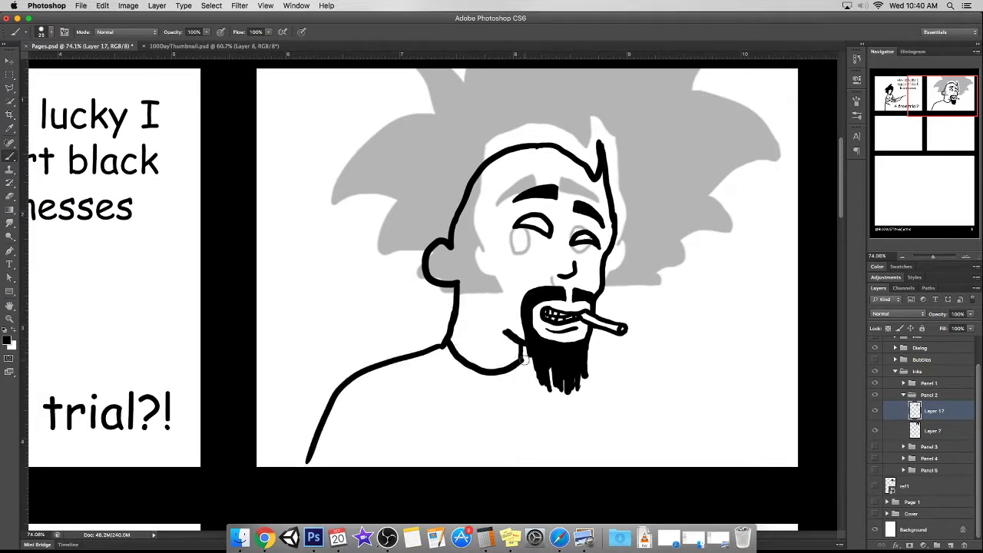
Outline the spiky hair on the left side of the face.
scroll(524, 359, down, 5)
scroll(614, 307, up, 3)
scroll(660, 284, up, 1)
scroll(674, 270, up, 1)
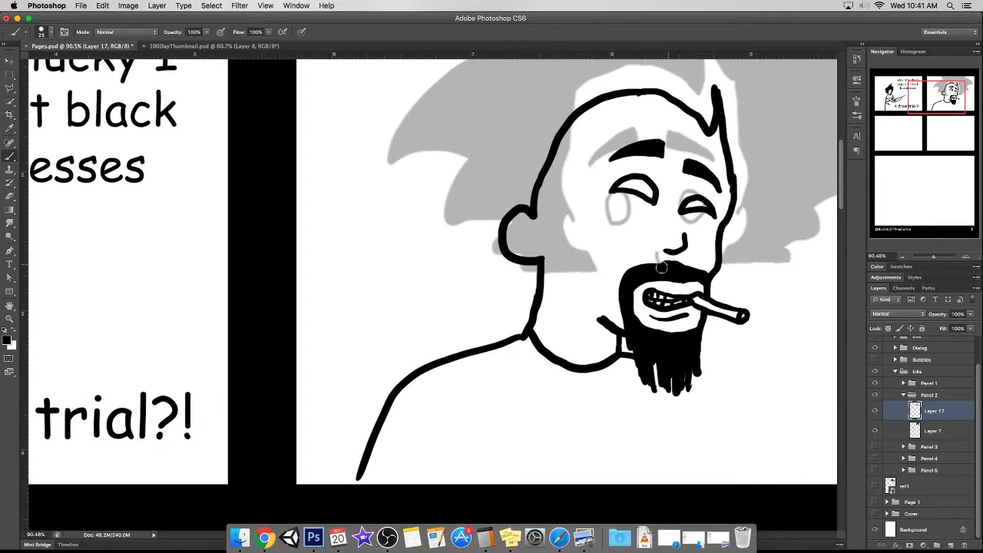
scroll(825, 225, down, 3)
scroll(691, 230, up, 4)
scroll(629, 207, right, 3)
scroll(598, 188, right, 3)
scroll(598, 187, down, 3)
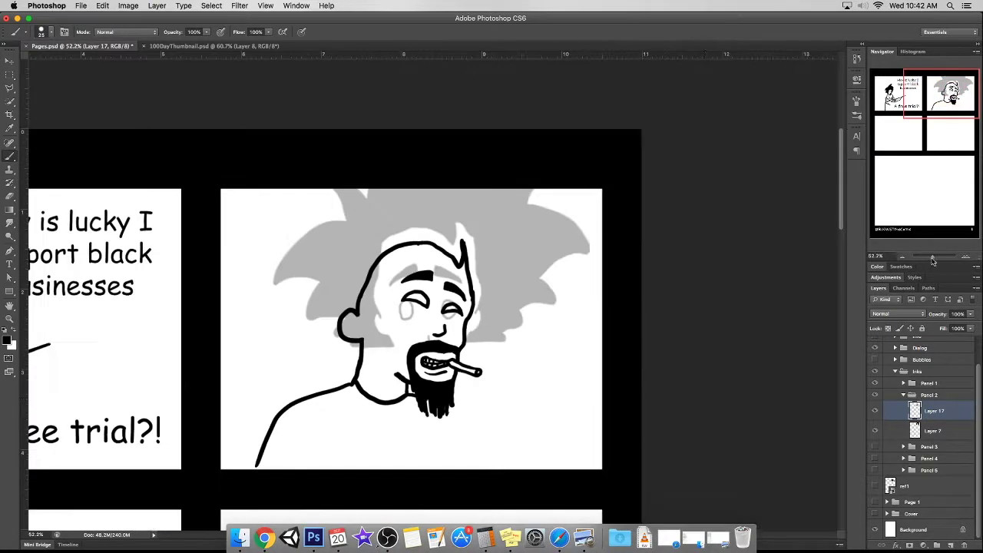
scroll(598, 187, left, 3)
drag(515, 127, 551, 305)
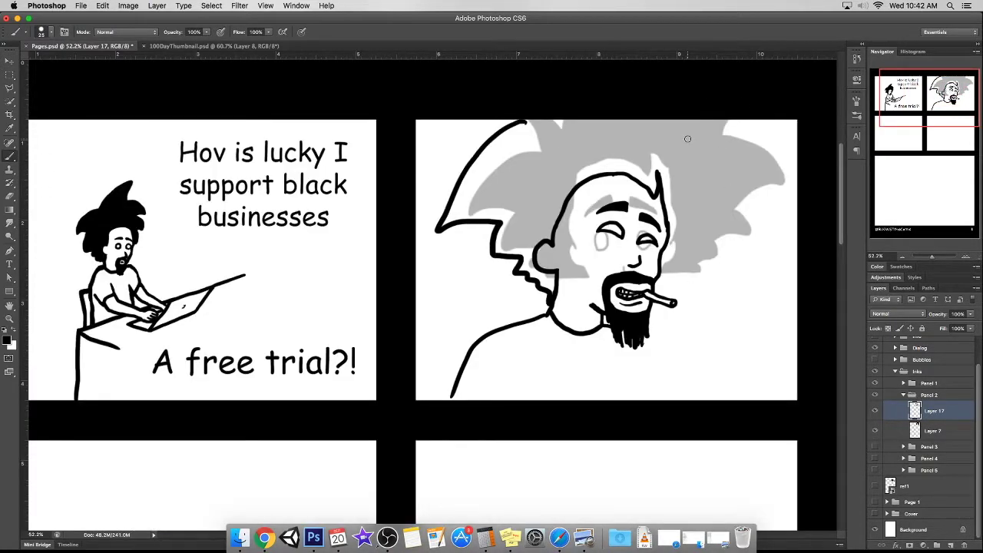
Outline the hair's right side, hide the grey guide, and start filling the hair black.
drag(711, 121, 697, 284)
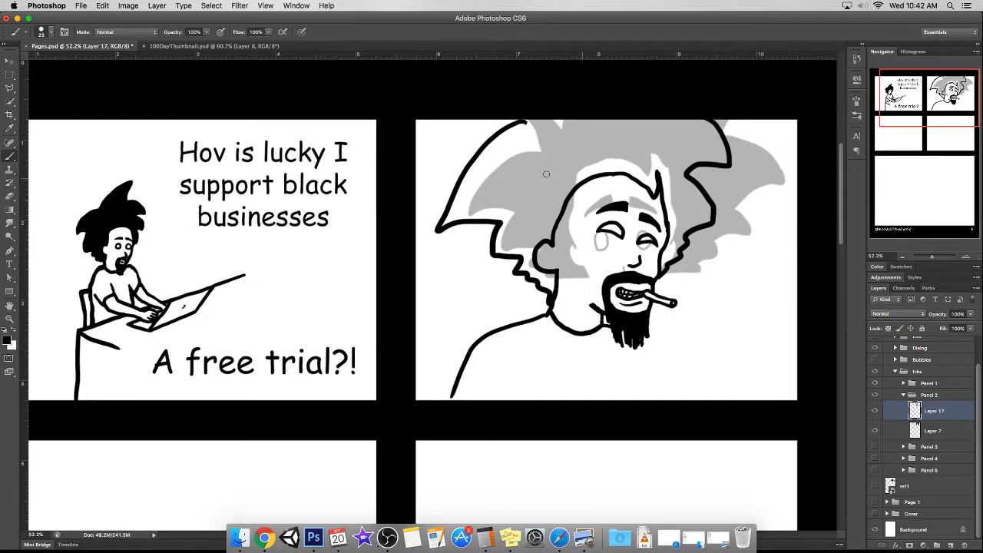
click(873, 432)
scroll(604, 322, up, 3)
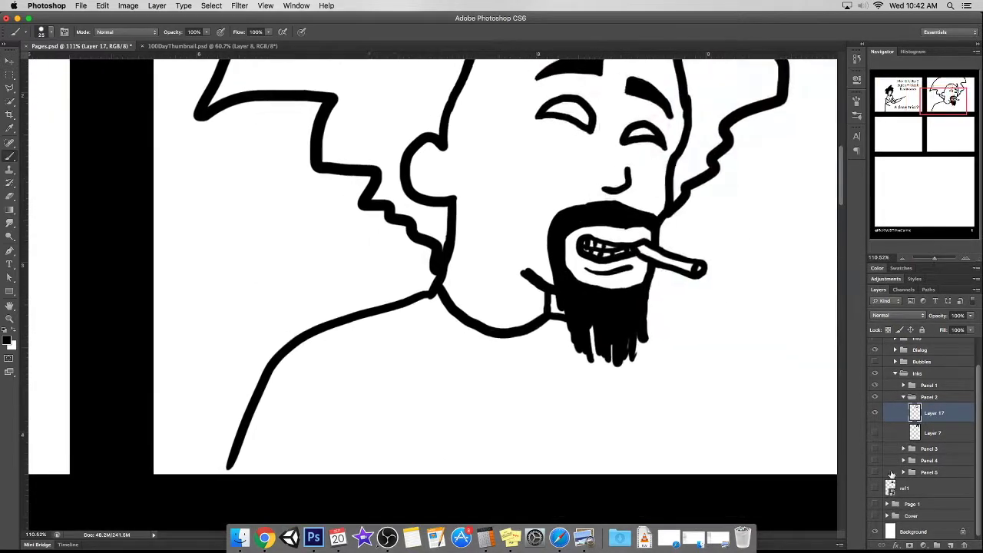
scroll(558, 266, up, 5)
mouse_move(367, 145)
mouse_down()
mouse_move(231, 231)
mouse_move(376, 373)
mouse_move(369, 303)
mouse_move(399, 280)
mouse_move(430, 192)
mouse_move(390, 267)
mouse_move(330, 265)
mouse_up()
mouse_move(653, 353)
mouse_down()
mouse_move(657, 311)
mouse_move(722, 230)
mouse_move(668, 330)
mouse_move(714, 253)
mouse_up()
Paint the large hair mass solid black with a bigger brush, then ink the left face edge.
scroll(706, 337, up, 3)
key(bracketright)
key(bracketright)
key(bracketright)
mouse_move(430, 200)
mouse_down()
mouse_move(220, 330)
mouse_move(389, 141)
mouse_move(315, 332)
mouse_move(443, 264)
mouse_move(592, 208)
mouse_move(777, 220)
mouse_move(653, 231)
mouse_move(673, 330)
mouse_move(733, 326)
mouse_up()
key(bracketleft)
key(bracketleft)
key(bracketleft)
drag(637, 276, 589, 258)
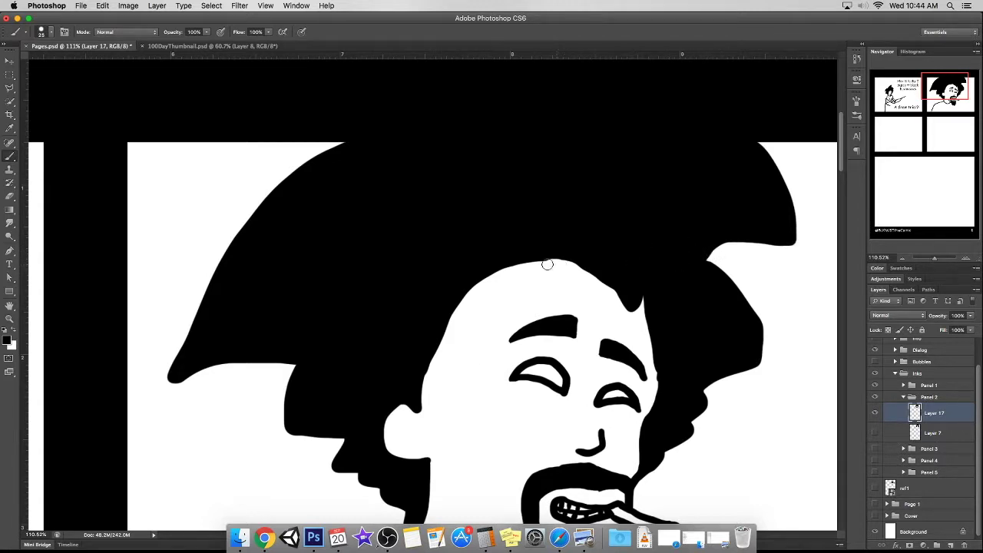
mouse_move(449, 316)
mouse_down()
mouse_move(419, 376)
mouse_move(399, 465)
mouse_up()
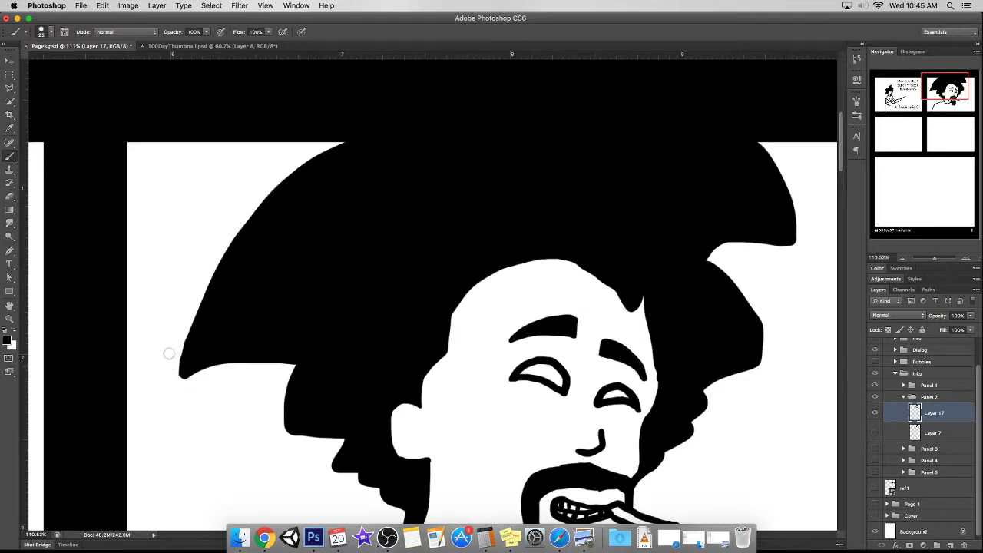
Zoom in on the smoker's neck and undo the thickened stroke beside the beard.
scroll(180, 382, down, 5)
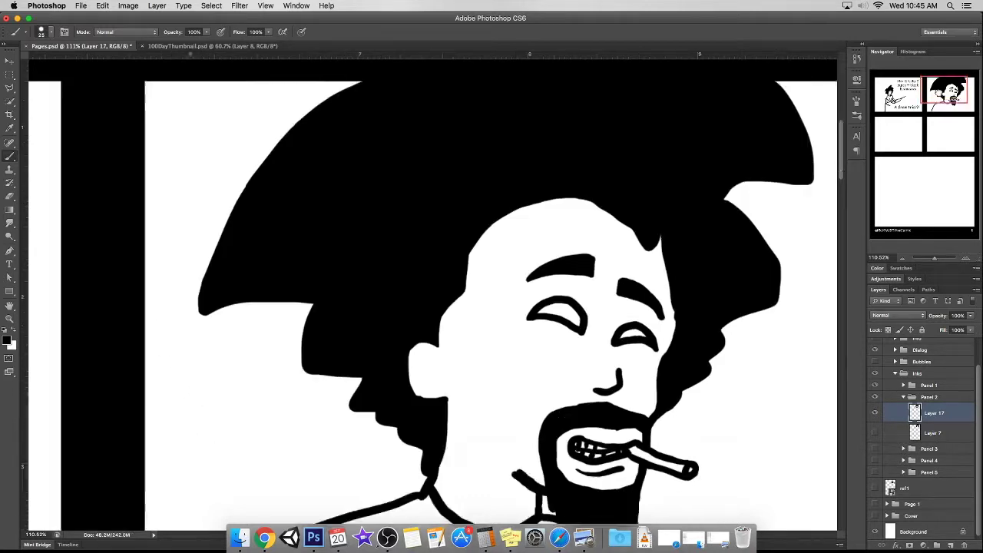
scroll(461, 337, left, 3)
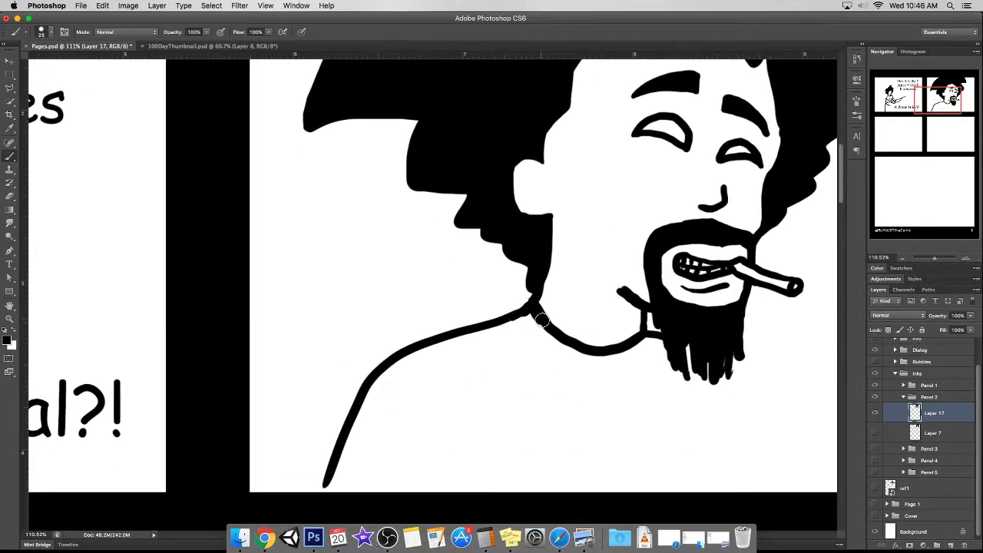
drag(933, 259, 938, 258)
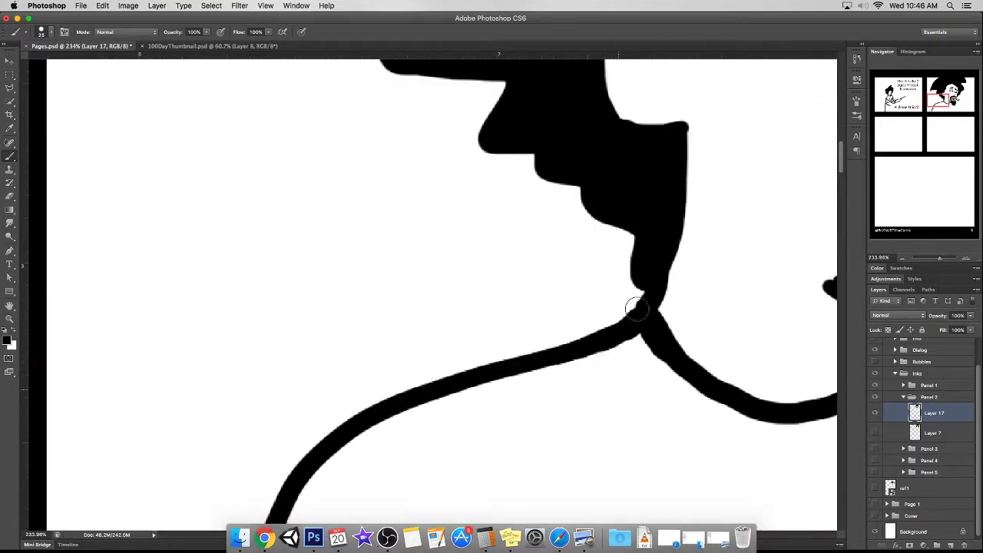
scroll(589, 288, right, 5)
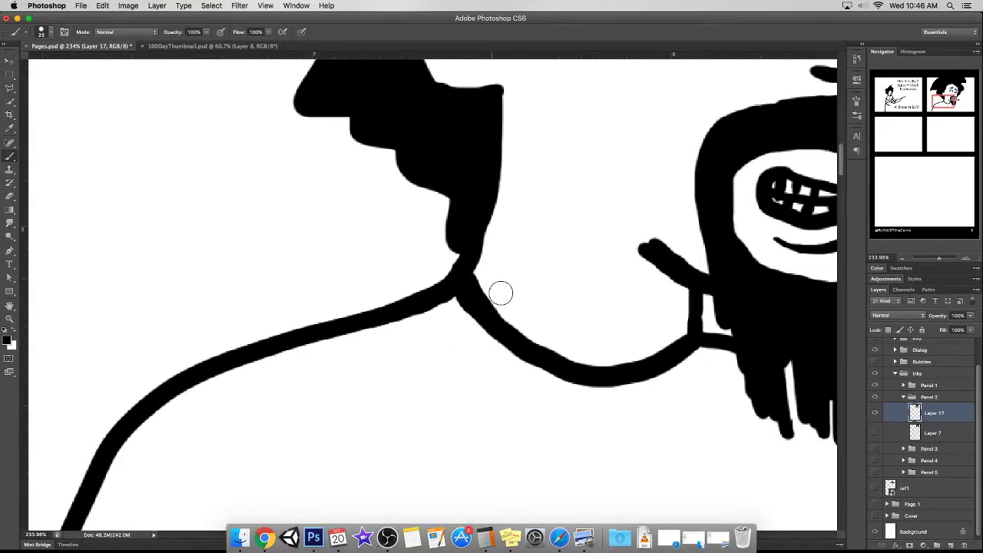
key(super+z)
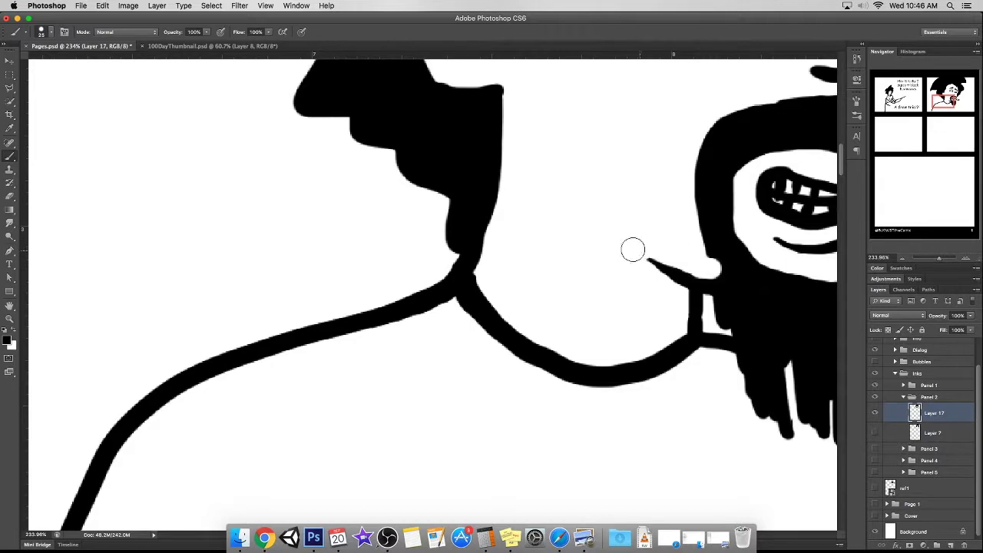
Rework the beard with new vertical strands and a darker lower-left edge, undoing solid fills.
scroll(773, 291, right, 5)
mouse_move(584, 434)
mouse_down()
mouse_move(702, 439)
mouse_move(614, 452)
mouse_up()
key(super+alt+z)
key(super+alt+z)
key(super+alt+z)
key(super+alt+z)
key(super+alt+z)
mouse_move(668, 442)
mouse_down()
mouse_move(724, 371)
mouse_move(615, 363)
mouse_up()
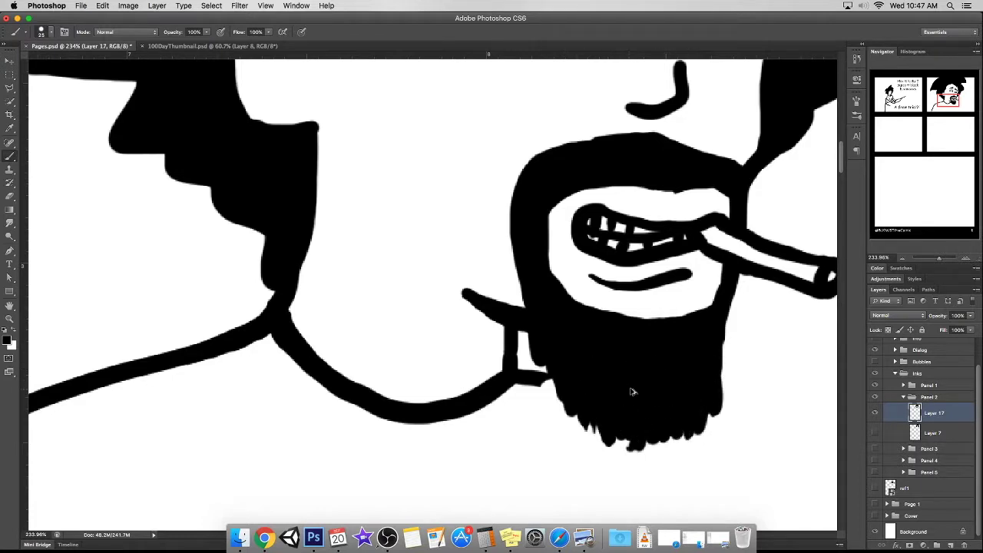
key(super+alt+z)
key(super+alt+z)
key(super+alt+z)
mouse_move(694, 384)
mouse_down()
mouse_move(701, 410)
mouse_move(607, 430)
mouse_move(645, 418)
mouse_move(668, 391)
mouse_up()
drag(536, 382, 522, 376)
Paint the shoulder line sweeping down-right from the beard, undoing the stray detached piece.
key(super+minus)
key(super+minus)
key(super+minus)
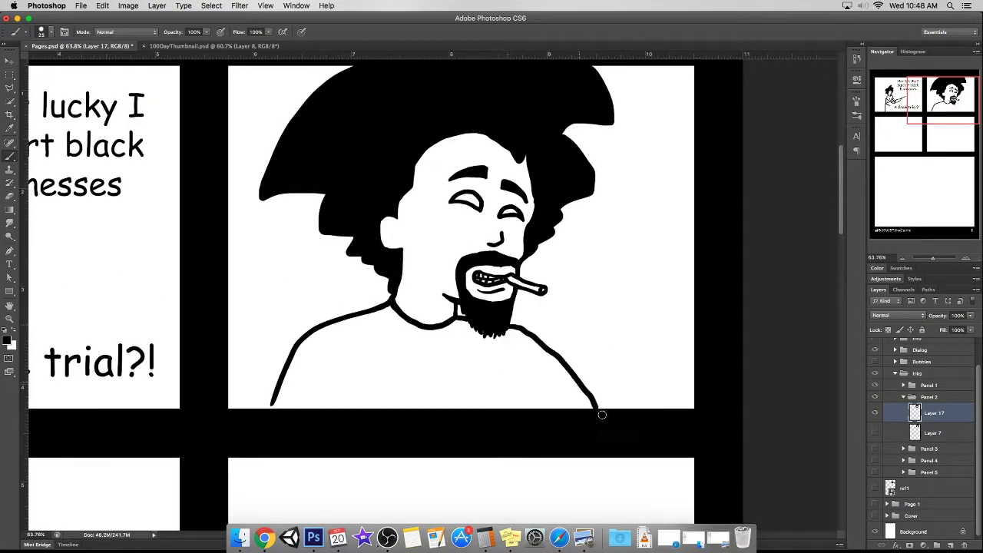
key(super+plus)
key(super+plus)
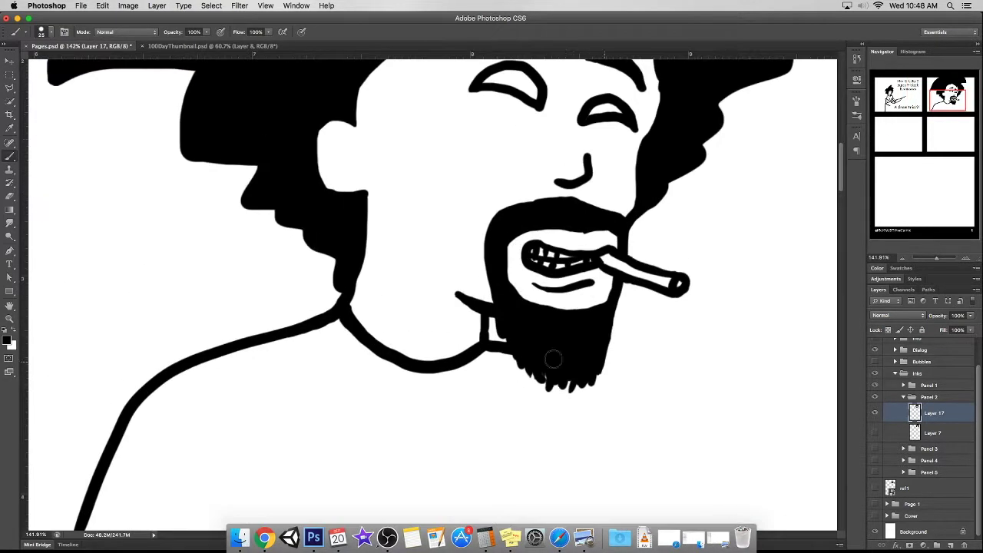
drag(610, 367, 732, 454)
scroll(658, 291, down, 3)
key(super+z)
key(super+plus)
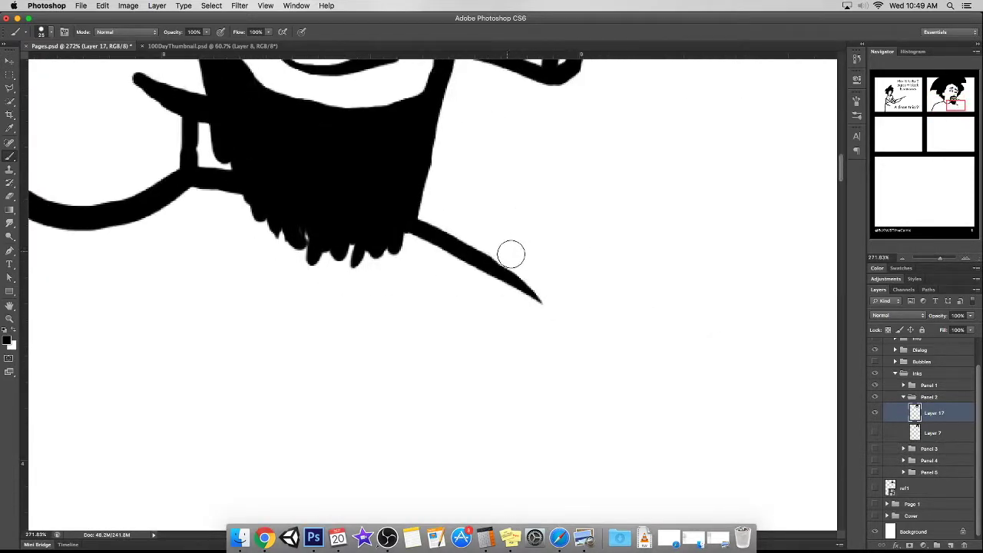
key(super+0)
key(super+plus)
key(super+plus)
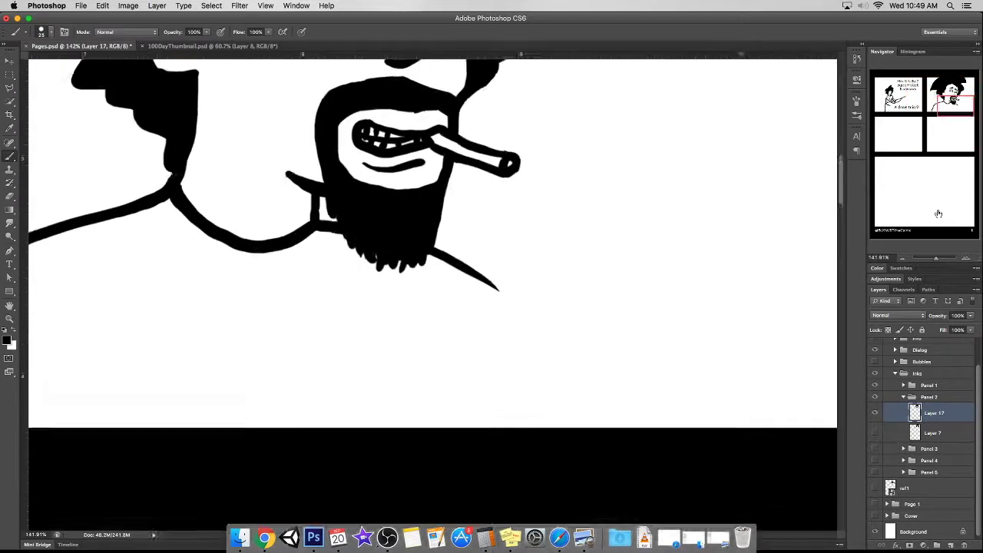
scroll(430, 292, left, 8)
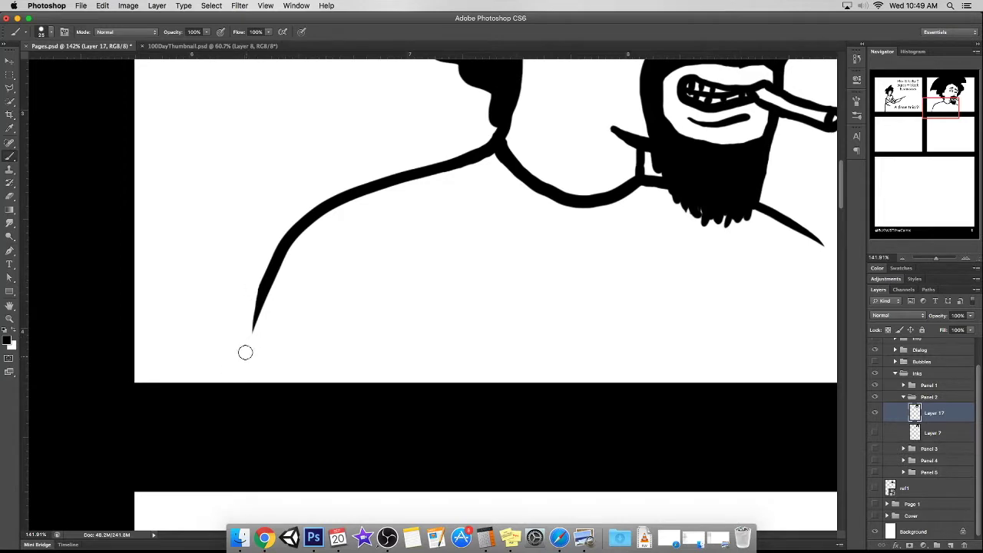
scroll(538, 231, down, 5)
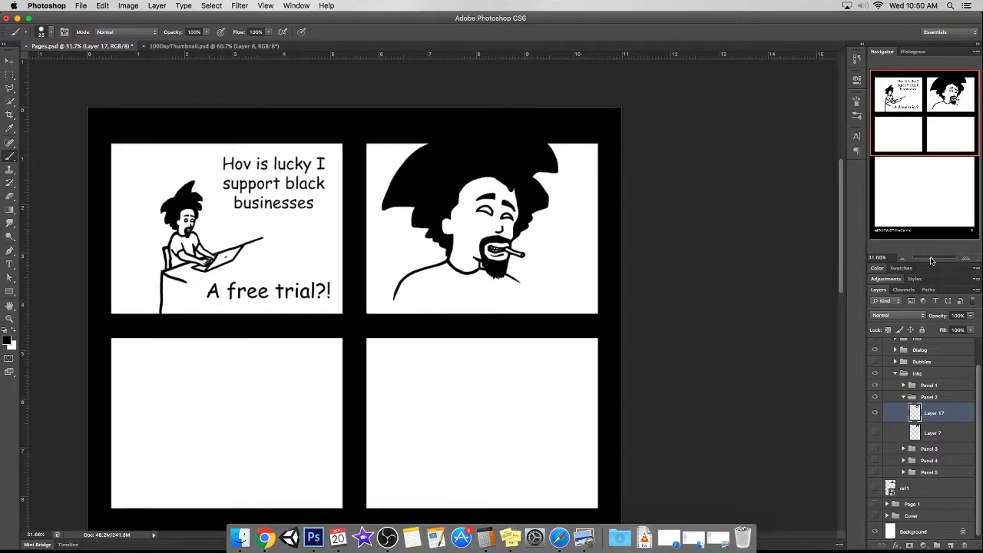
Undo the stray stroke along the top of the smoker's hair.
scroll(372, 72, up, 2)
key(super+z)
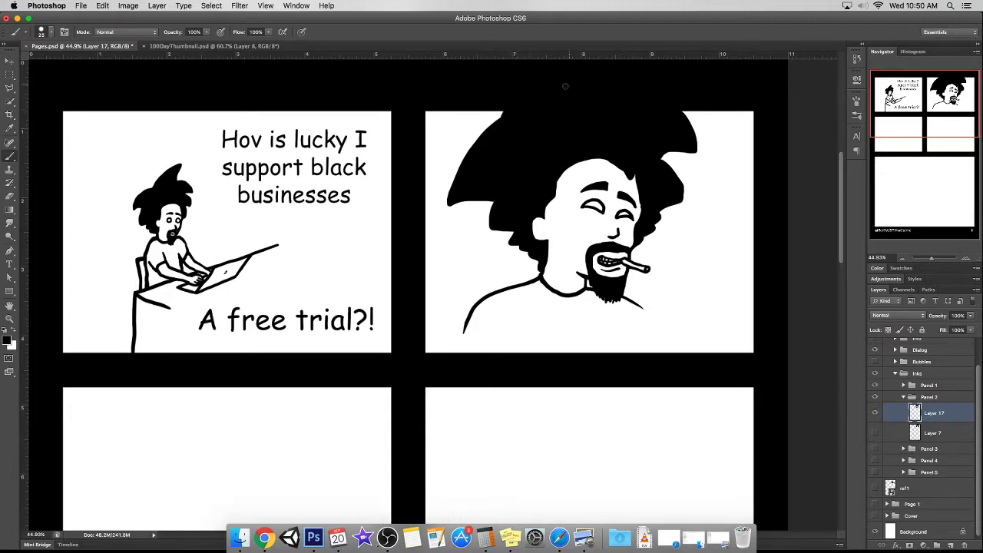
scroll(829, 204, up, 5)
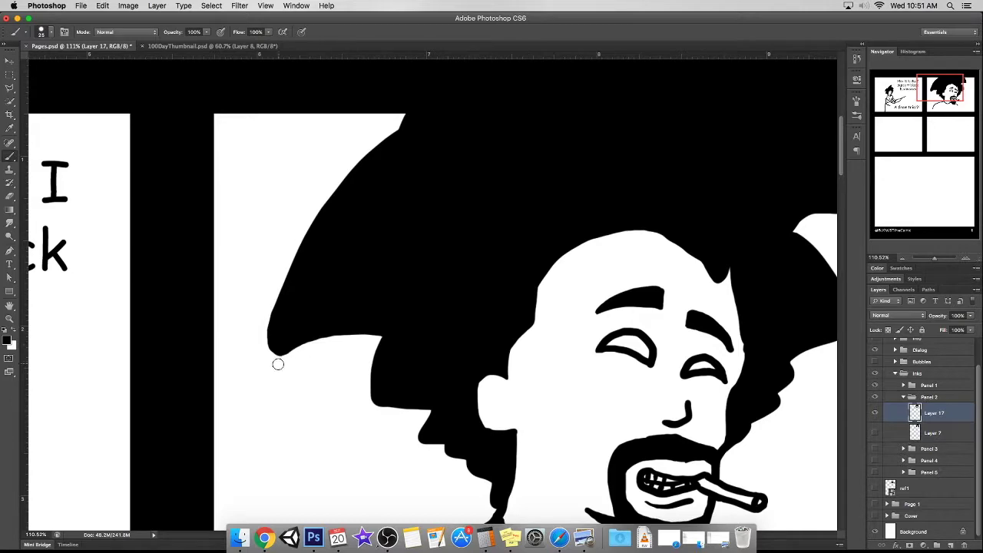
scroll(821, 253, right, 3)
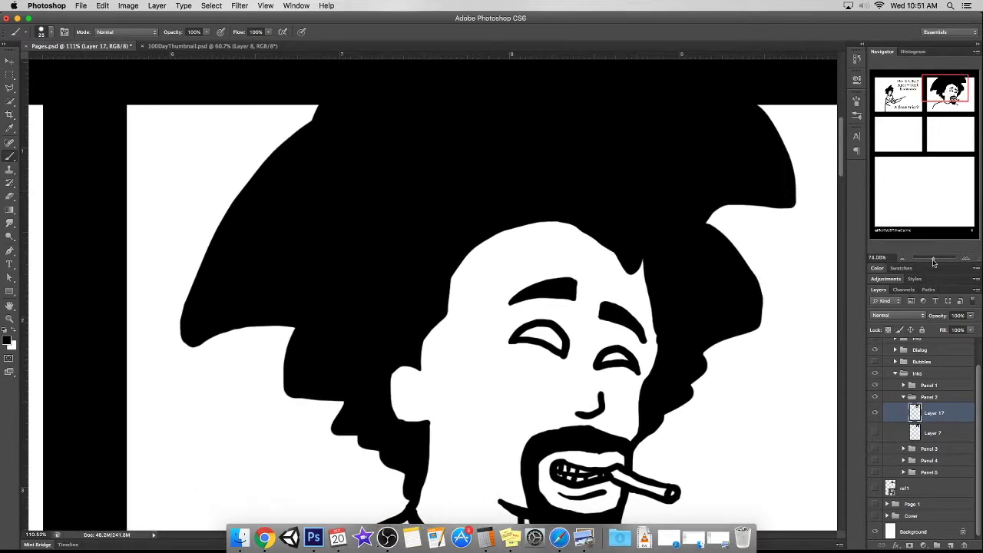
key(super+0)
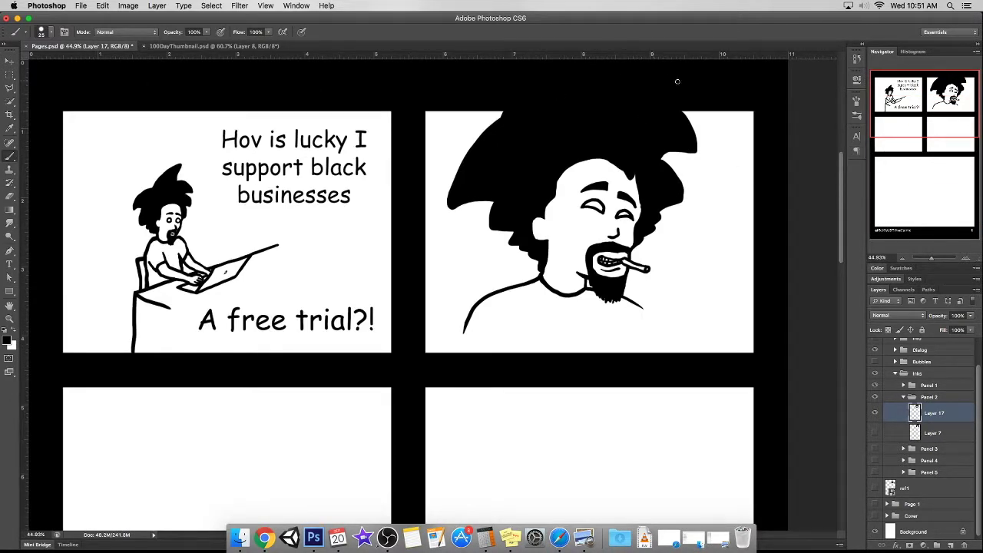
scroll(786, 222, up, 3)
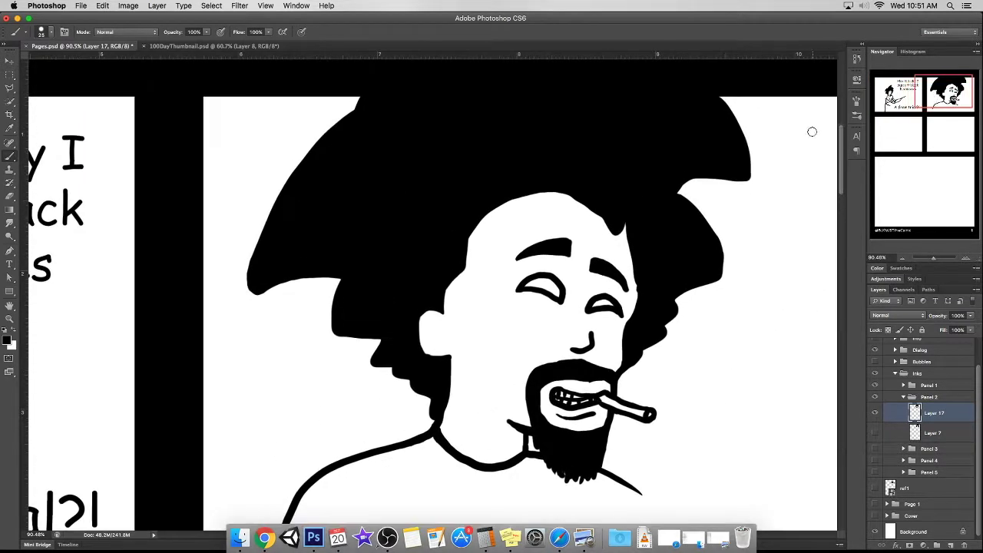
Trim the hair's lower edge with white, then fill the notch in black.
drag(275, 293, 353, 267)
key(super+0)
scroll(263, 222, up, 5)
drag(206, 247, 289, 253)
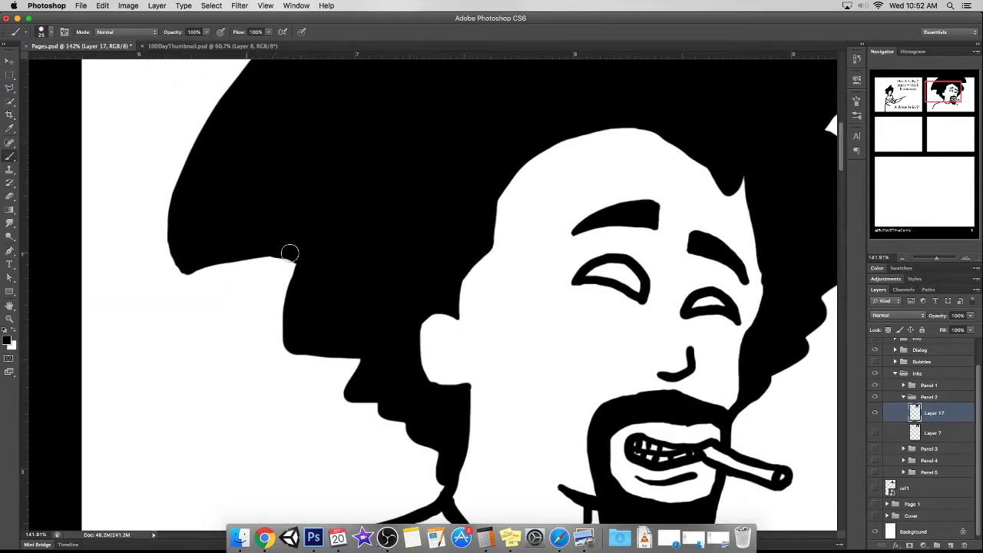
key(super+0)
scroll(353, 284, up, 5)
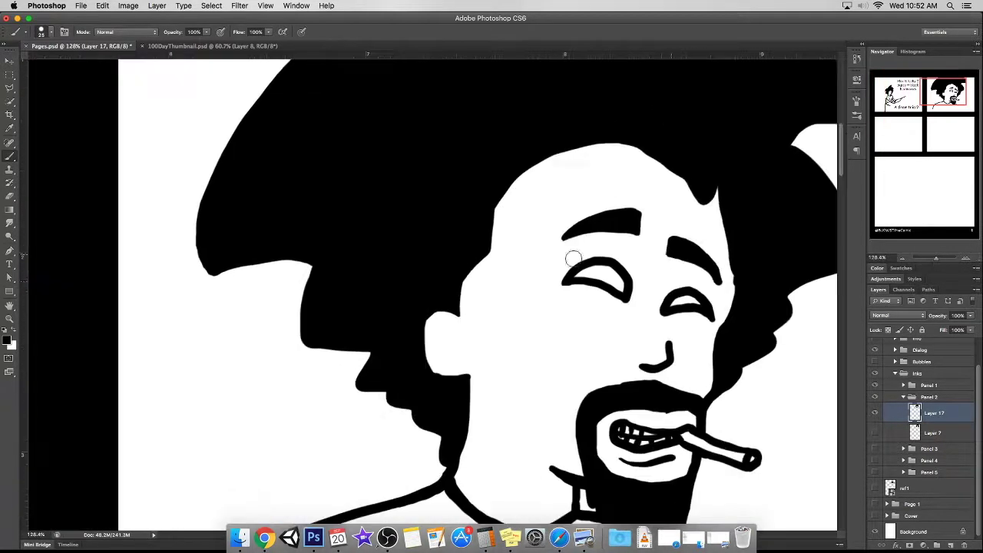
key(super+0)
scroll(432, 281, up, 4)
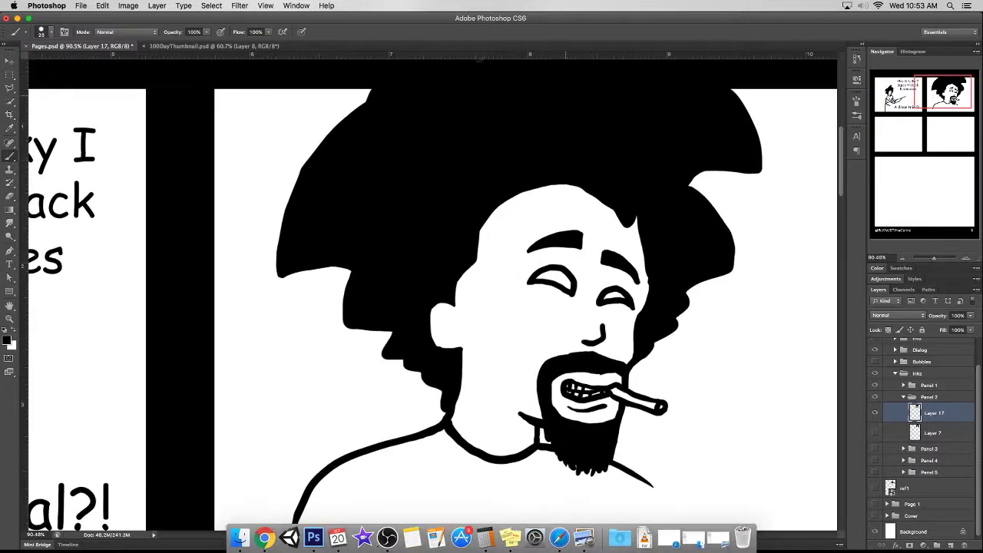
scroll(622, 443, up, 3)
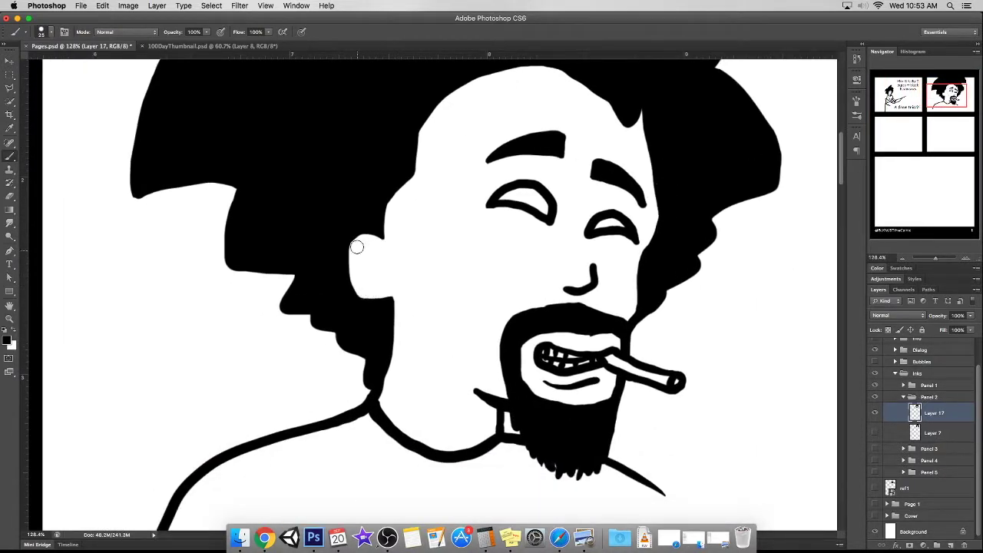
scroll(620, 291, up, 2)
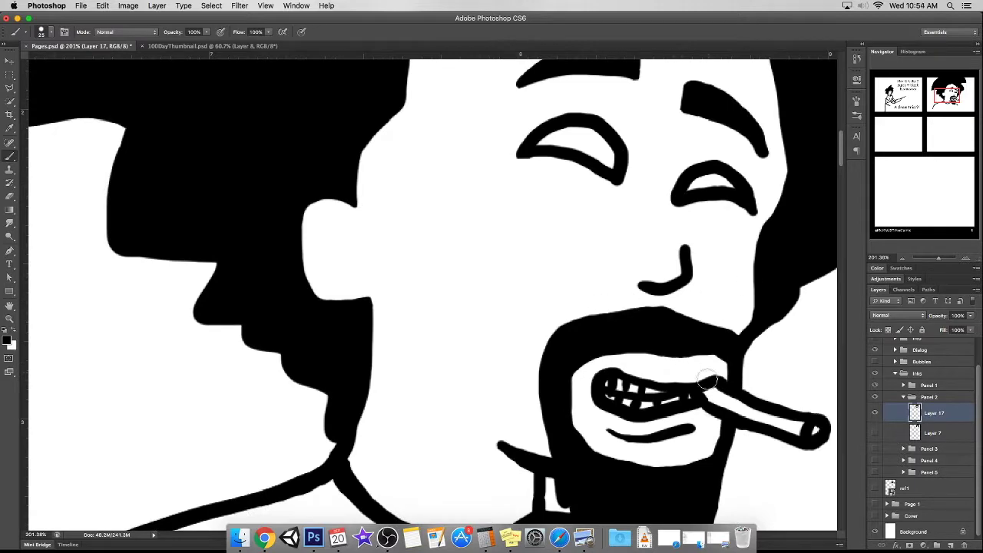
scroll(439, 353, up, 2)
scroll(345, 473, down, 5)
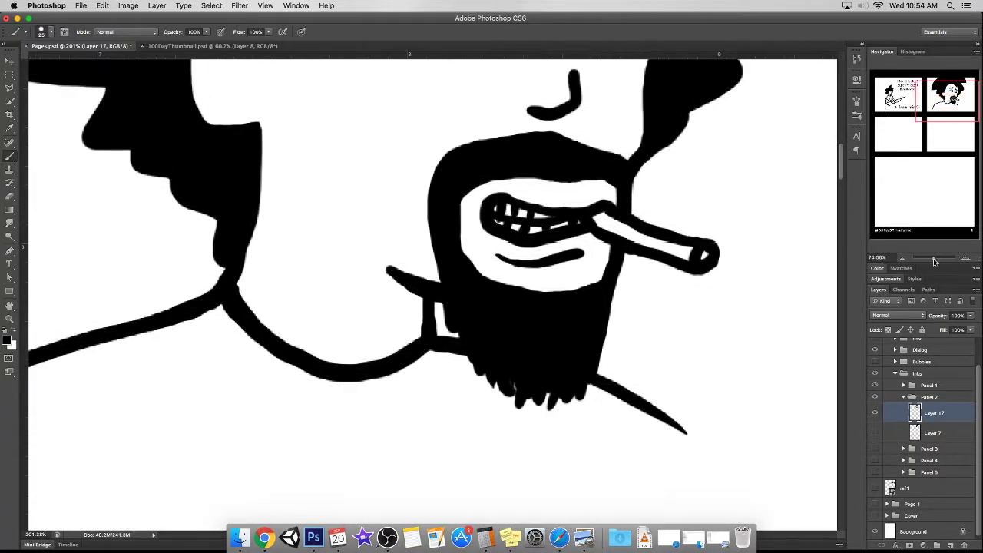
scroll(958, 124, down, 4)
drag(958, 124, 941, 122)
Frame both top panels and target the Dialog layer group for new text.
key(v)
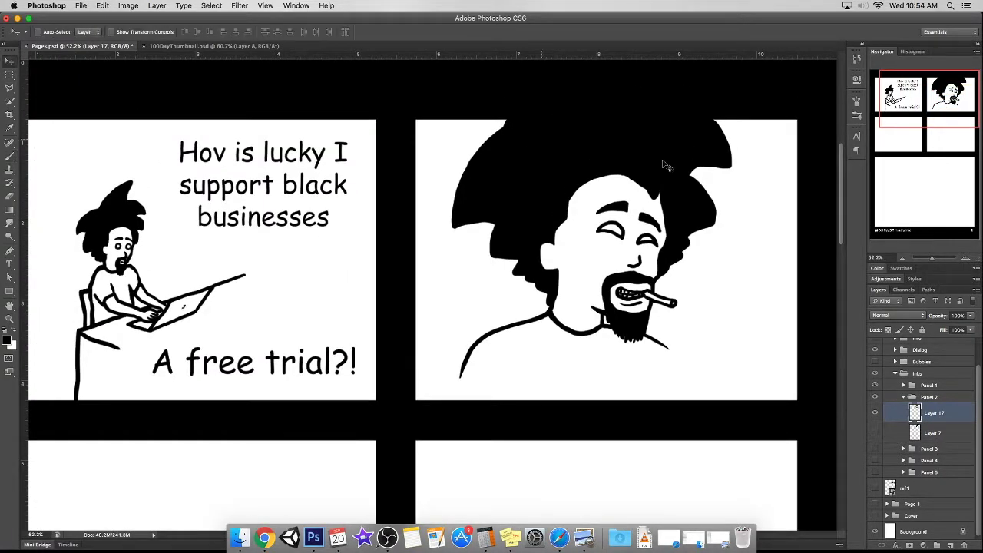
drag(931, 258, 926, 259)
drag(975, 103, 939, 118)
key(t)
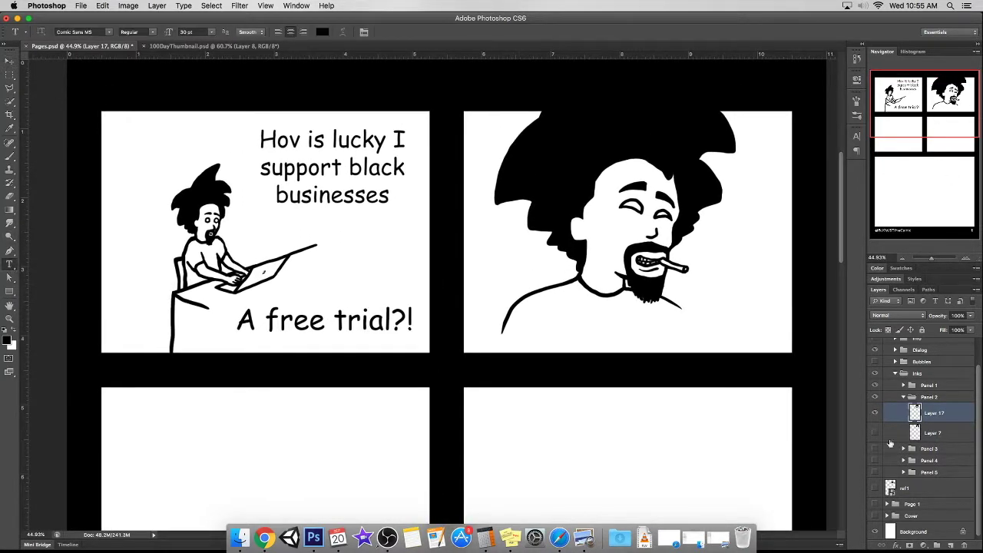
click(903, 397)
click(895, 380)
click(933, 392)
Type the caption 'MY NI&&A' at the bottom of panel 2.
click(735, 287)
text(My Ni&%a)
key(BackSpace)
text(A)
key(ctrl+a)
text(MY NI&&A)
Set the caption's font to Impact and its colour to white.
key(ctrl+a)
click(109, 32)
click(131, 48)
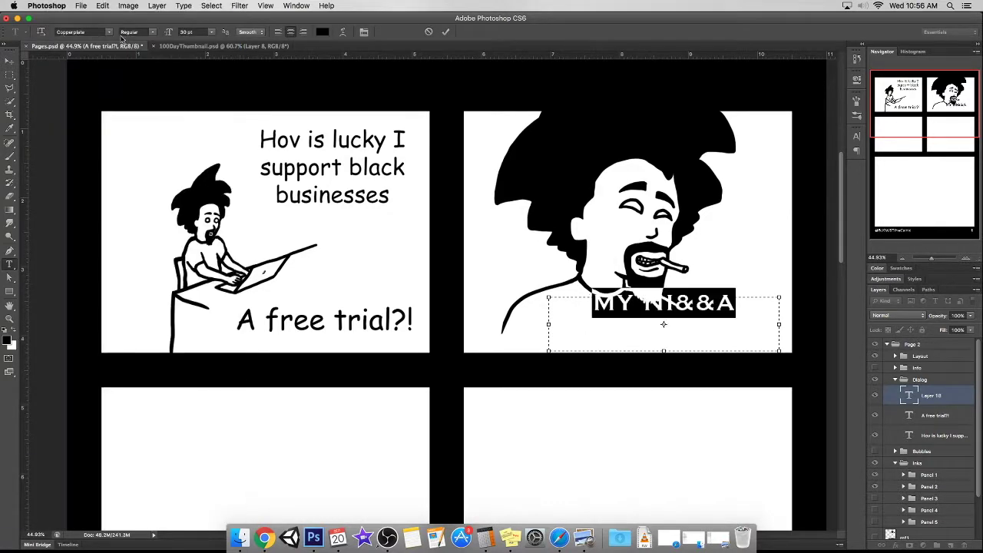
click(109, 32)
click(136, 255)
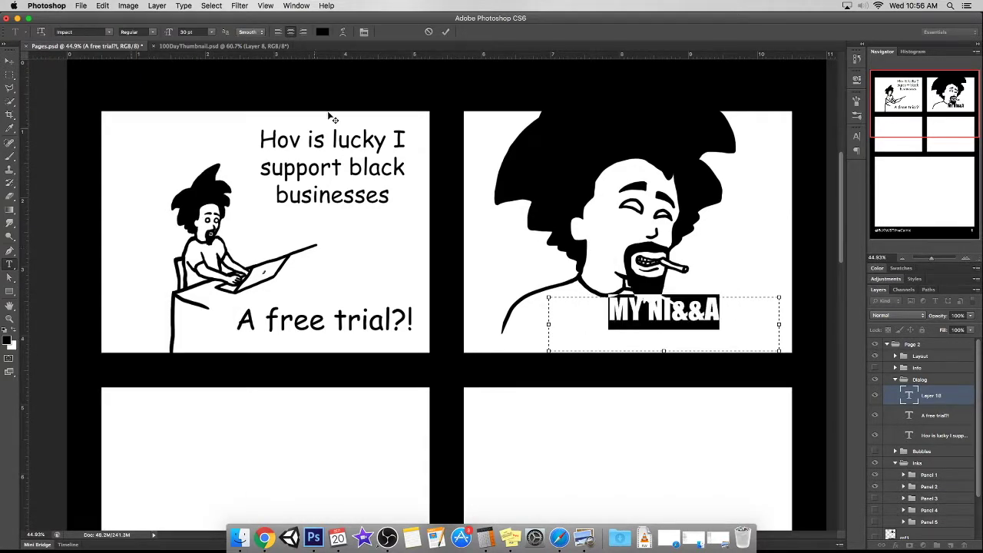
click(322, 32)
click(356, 340)
click(574, 322)
click(947, 403)
Give the caption a black Stroke outline and enlarge it across the panel bottom.
double_click(958, 405)
click(193, 202)
click(437, 154)
key(v)
key(ctrl+t)
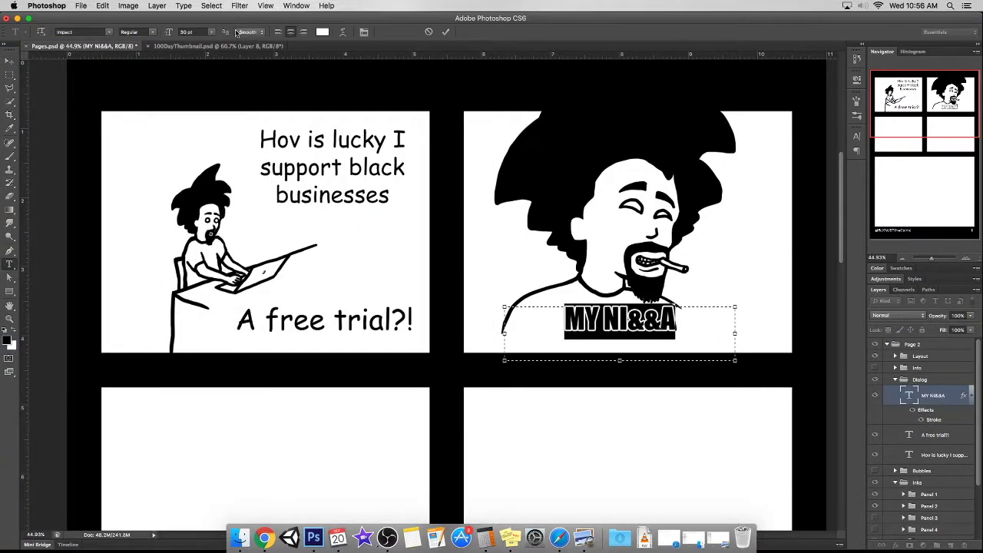
drag(677, 341, 733, 347)
key(Return)
click(928, 259)
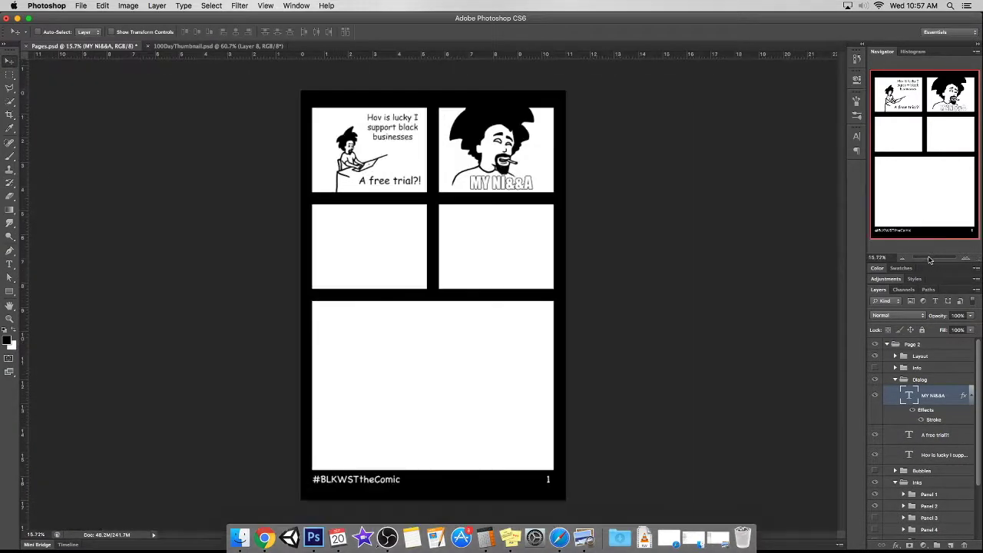
Shift the typing character on Layer 16 up and left in panel 1.
click(934, 259)
key(h)
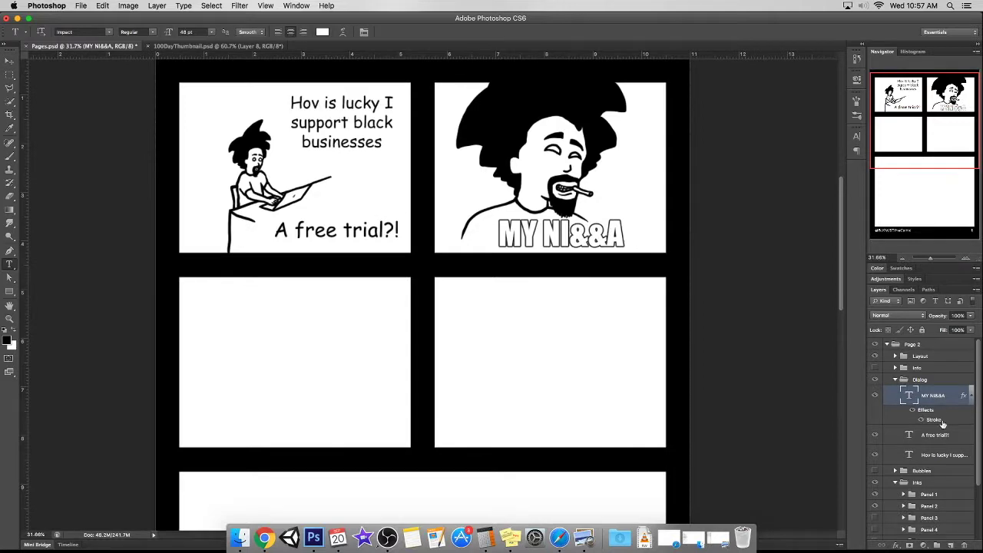
double_click(933, 420)
key(Return)
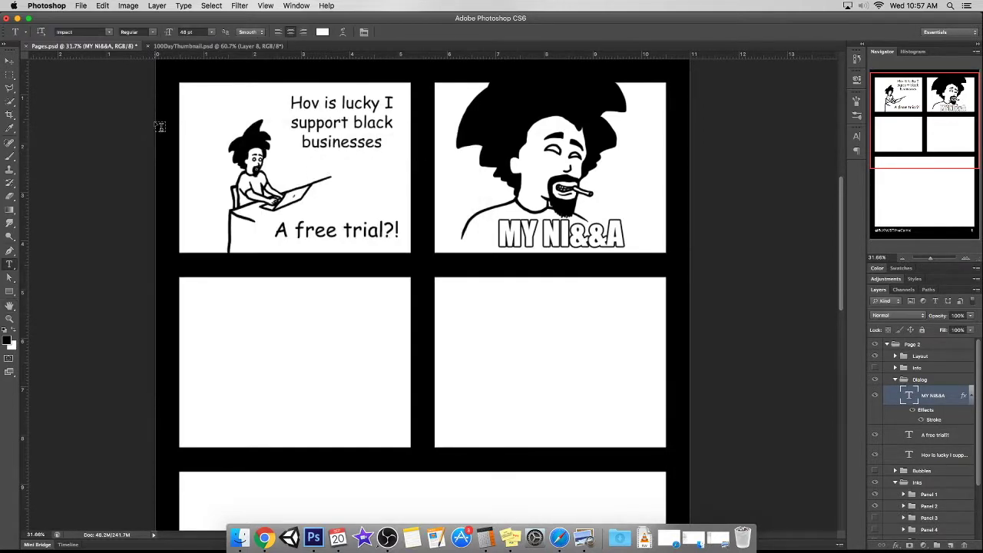
key(v)
drag(271, 199, 249, 190)
key(b)
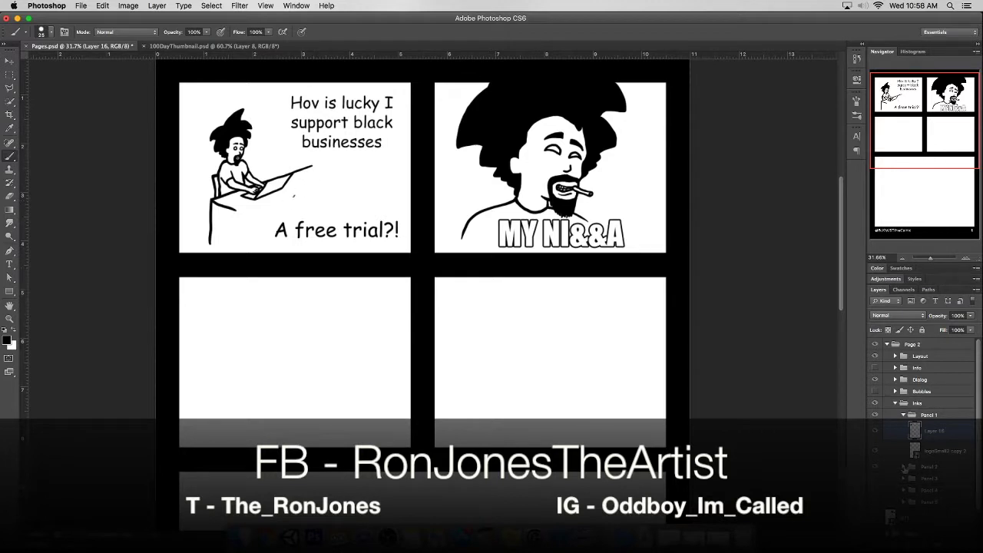
key(alt+bracketleft)
key(v)
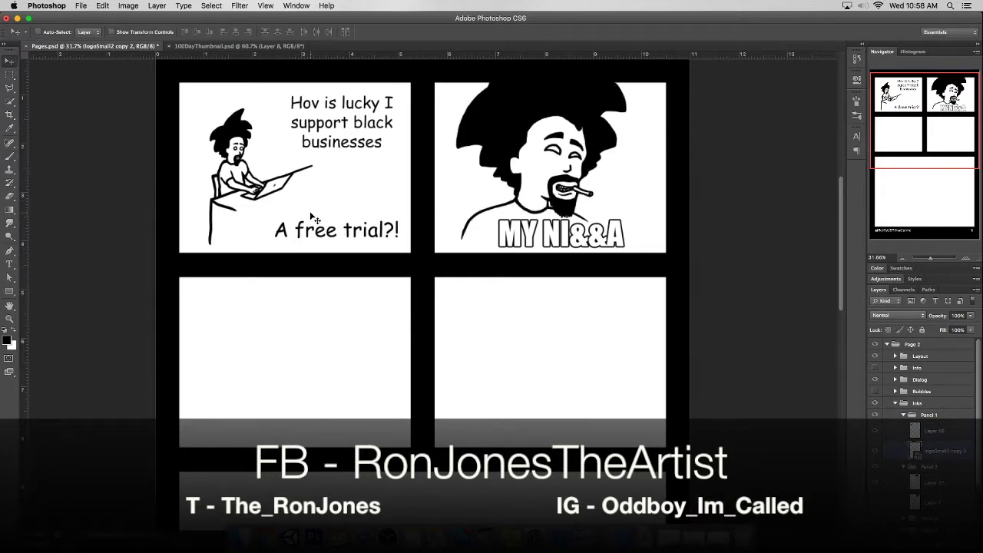
Enlarge the 'A free trial?!' text, then nudge it and the 'Hov is lucky' caption into place.
double_click(338, 227)
click(198, 32)
click(196, 93)
click(447, 31)
key(shift+Right)
key(shift+Right)
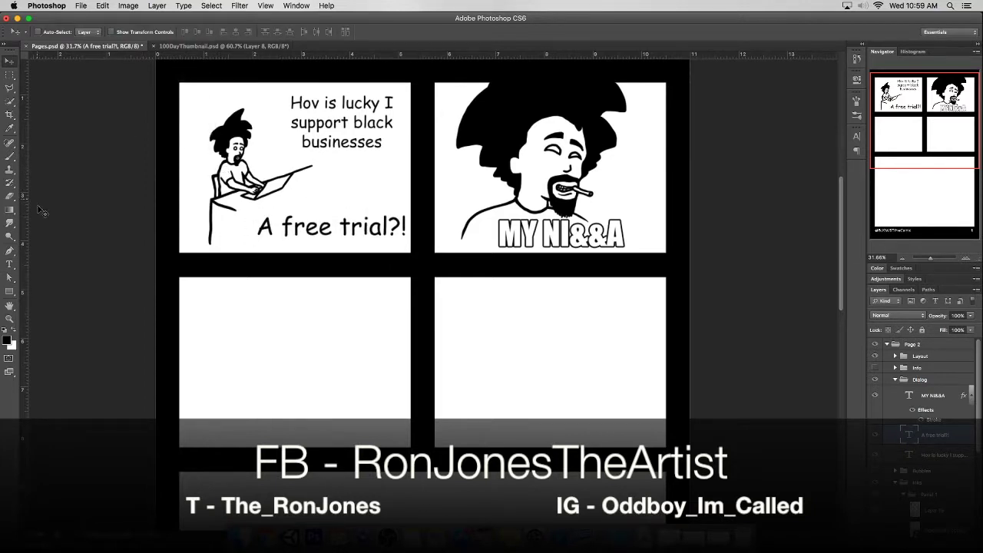
key(shift+Left)
key(shift+Down)
key(shift+Down)
key(alt+bracketleft)
key(shift+Right)
key(shift+Up)
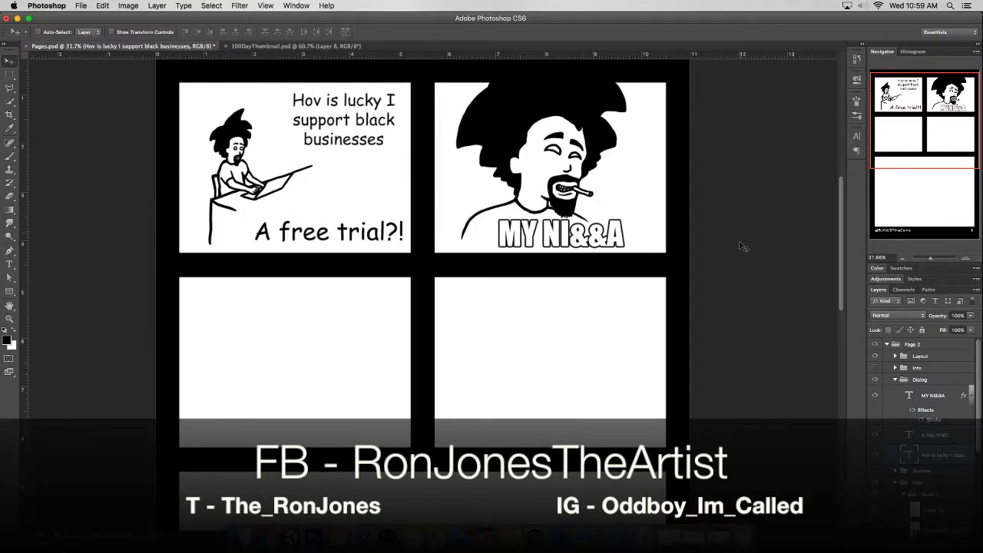